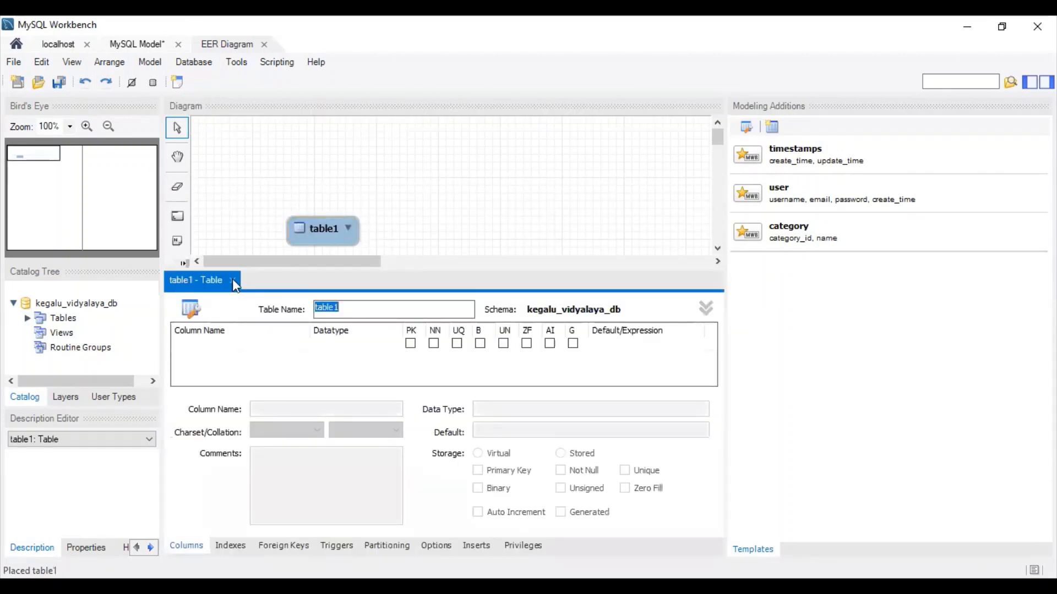
Close the table1 editor, place a second table to the right of table1 in the diagram and roughly align it with table1
click(232, 281)
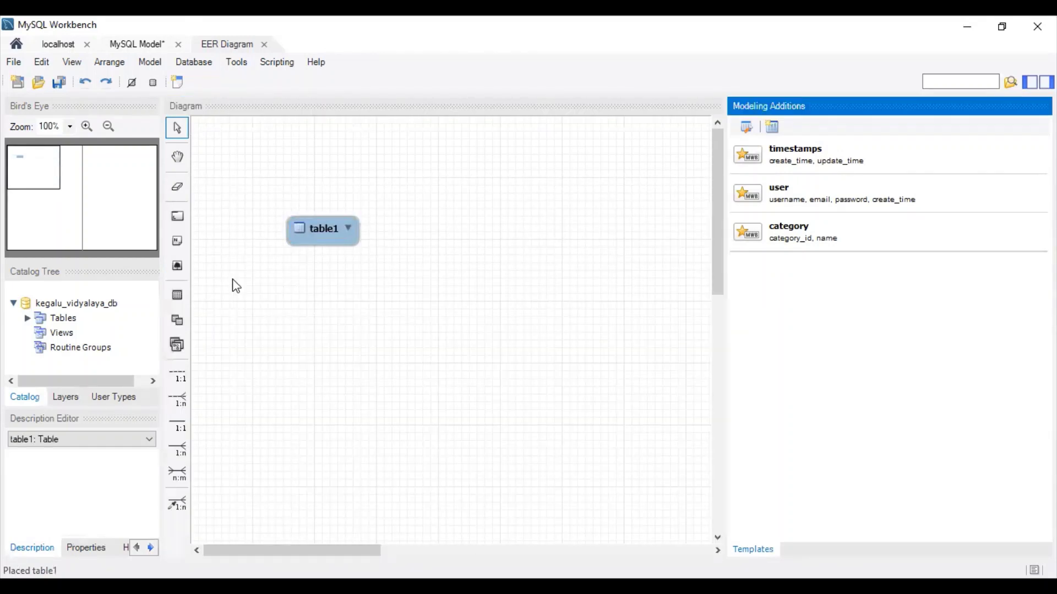
click(177, 295)
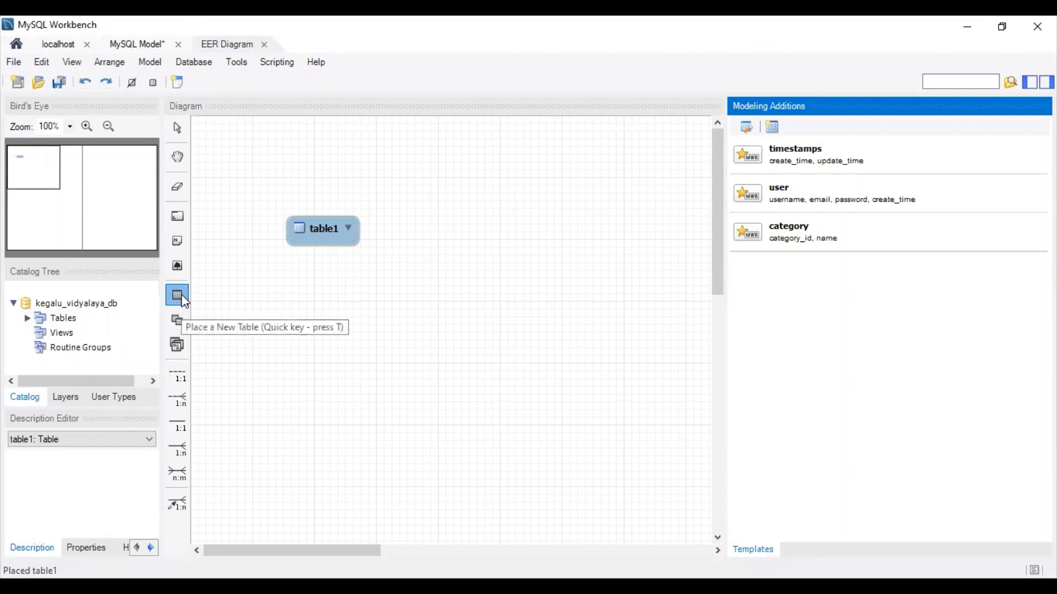
click(515, 234)
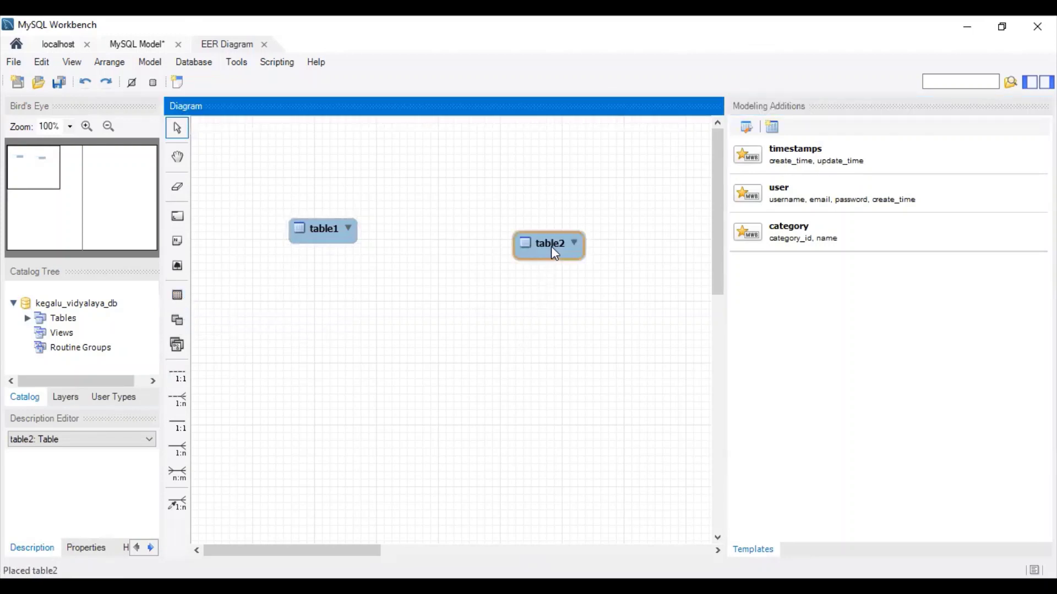
drag(551, 246, 545, 226)
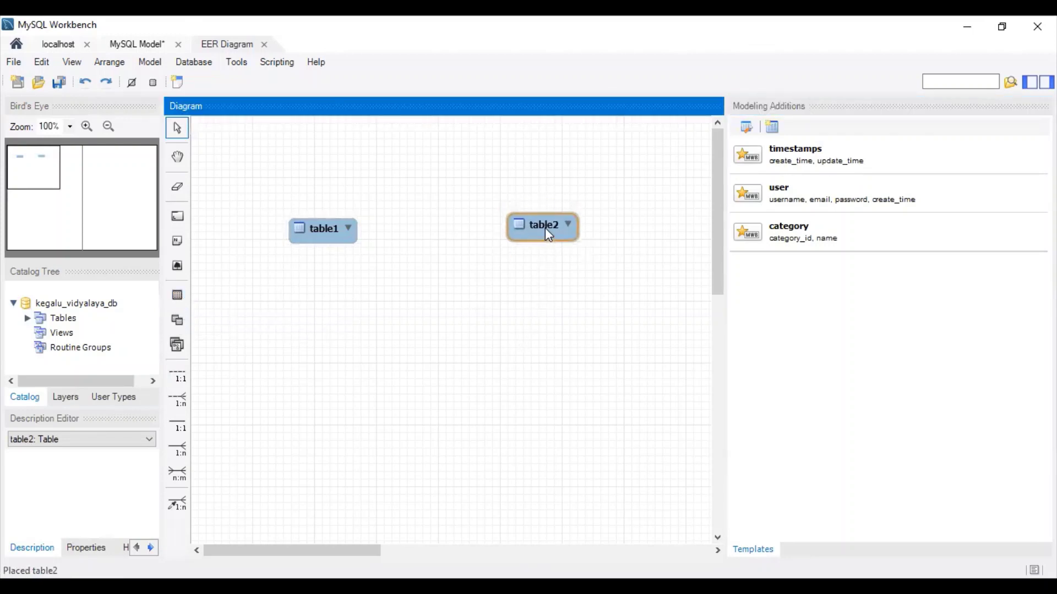
Open table1 for editing and rename it as student
double_click(325, 229)
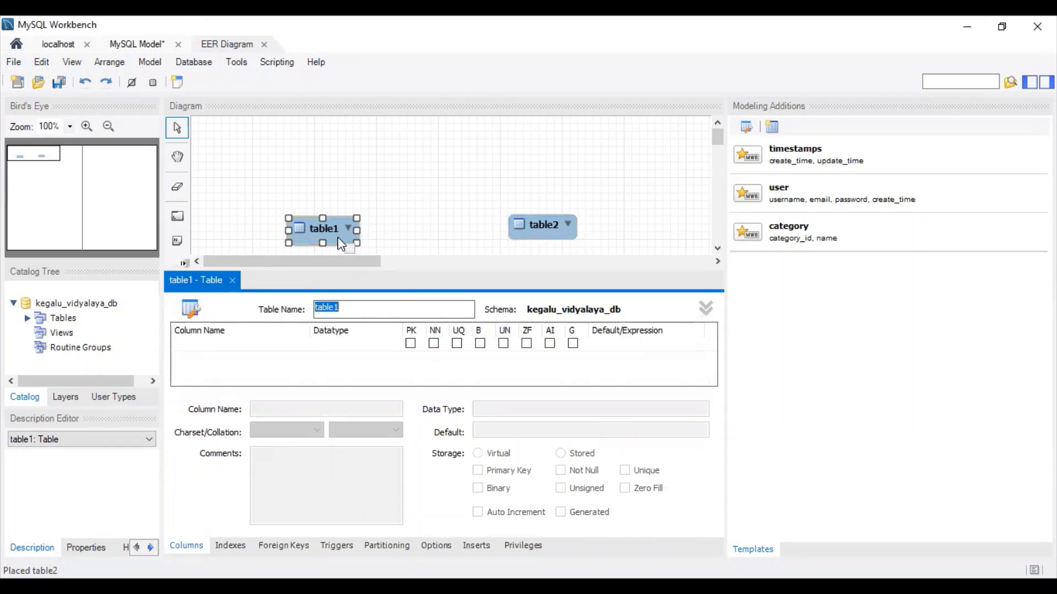
click(363, 307)
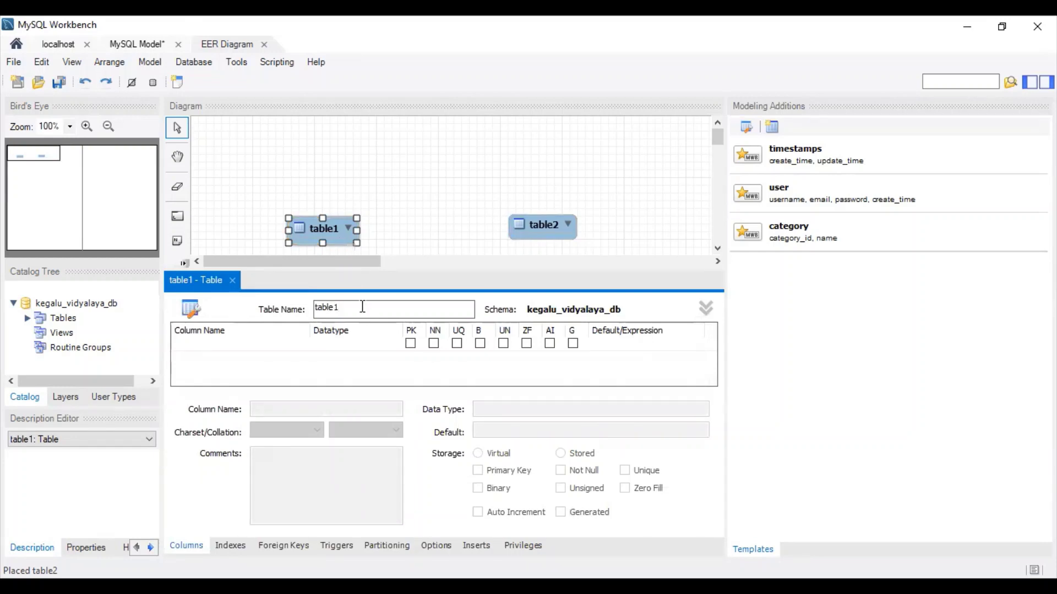
key(BackSpace)
key(BackSpace)
key(BackSpace)
key(BackSpace)
key(BackSpace)
key(BackSpace)
text(student)
Consult the Question Set 04 PDF and add an index_no column of type VARCHAR(10) to the student table
key(alt+Tab)
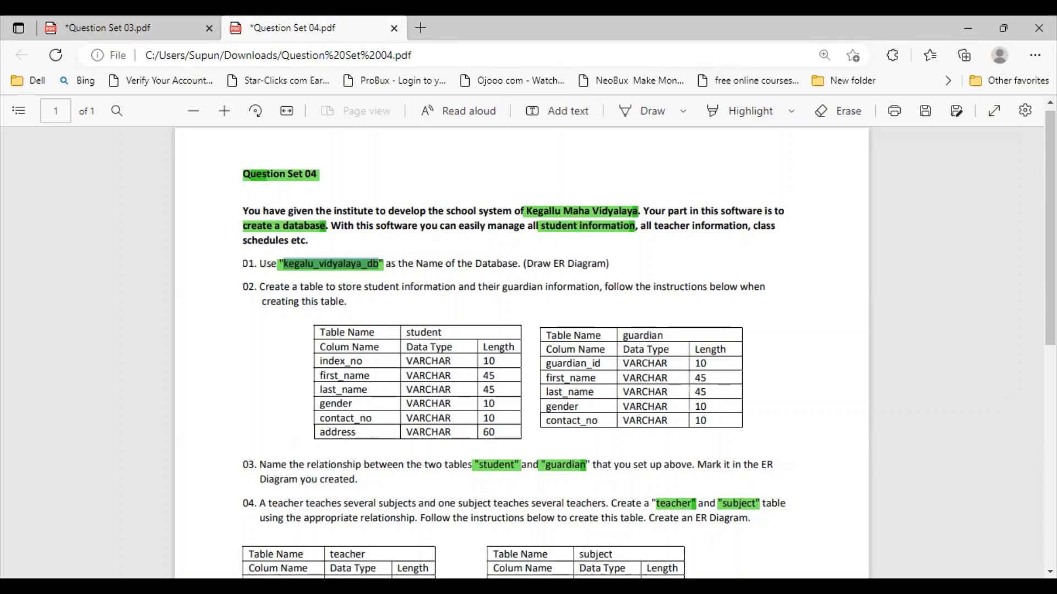
key(alt+Tab)
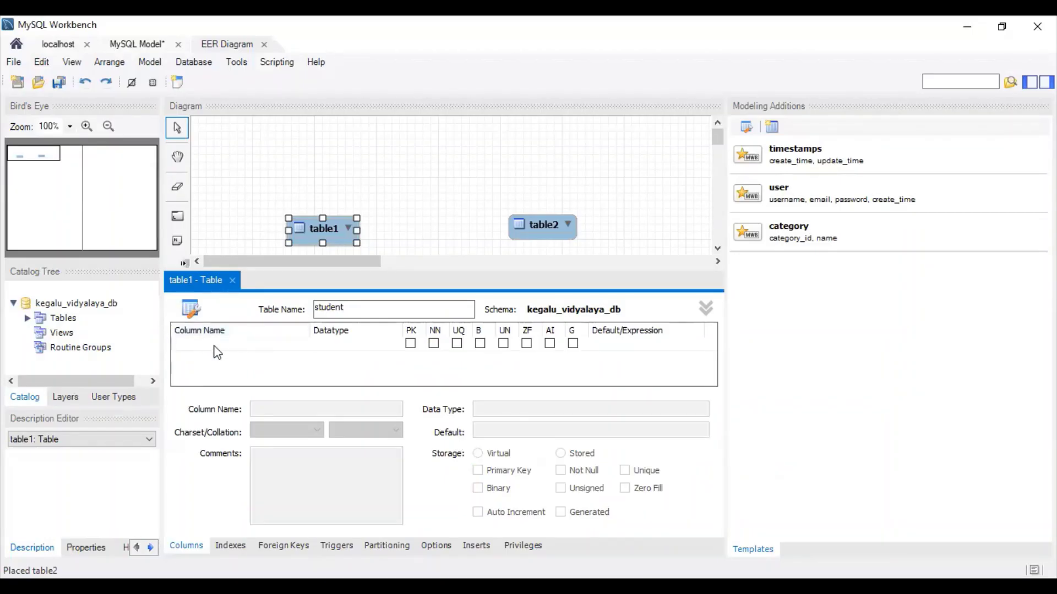
double_click(215, 345)
key(BackSpace)
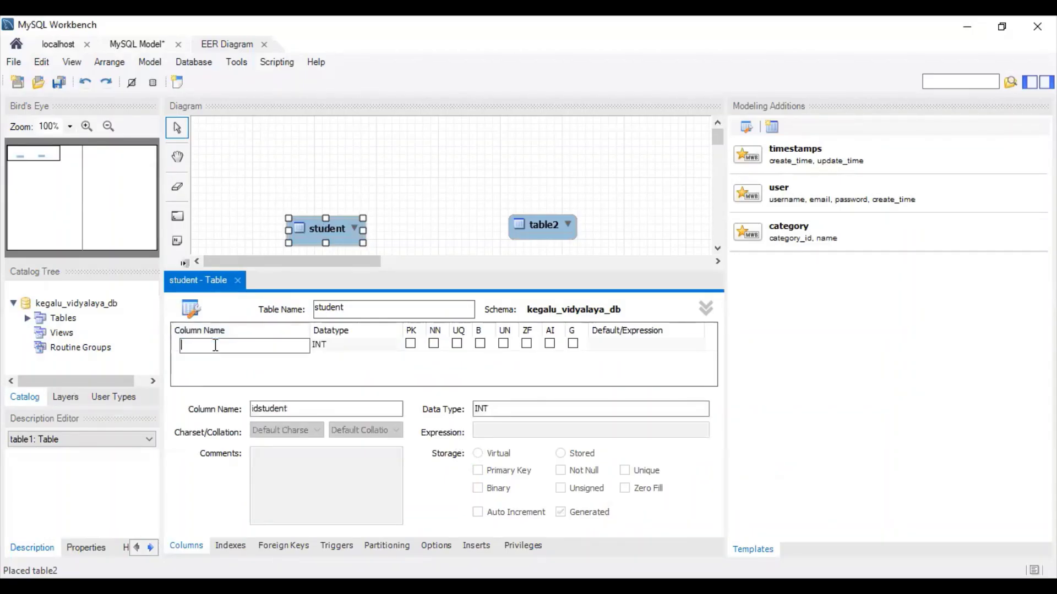
text(index_n0)
key(BackSpace)
text(o)
click(388, 340)
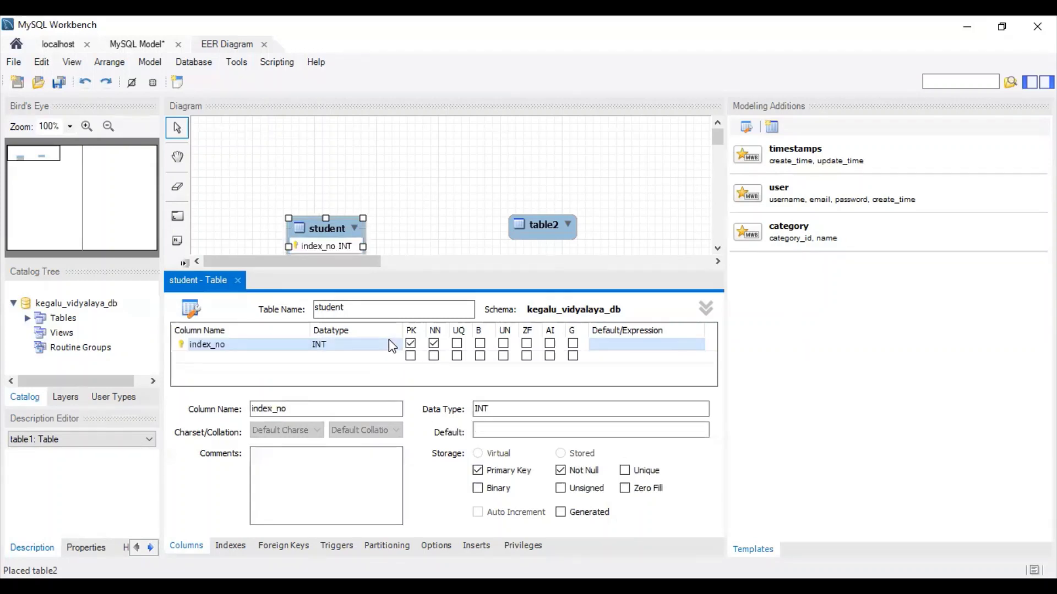
click(389, 340)
click(395, 348)
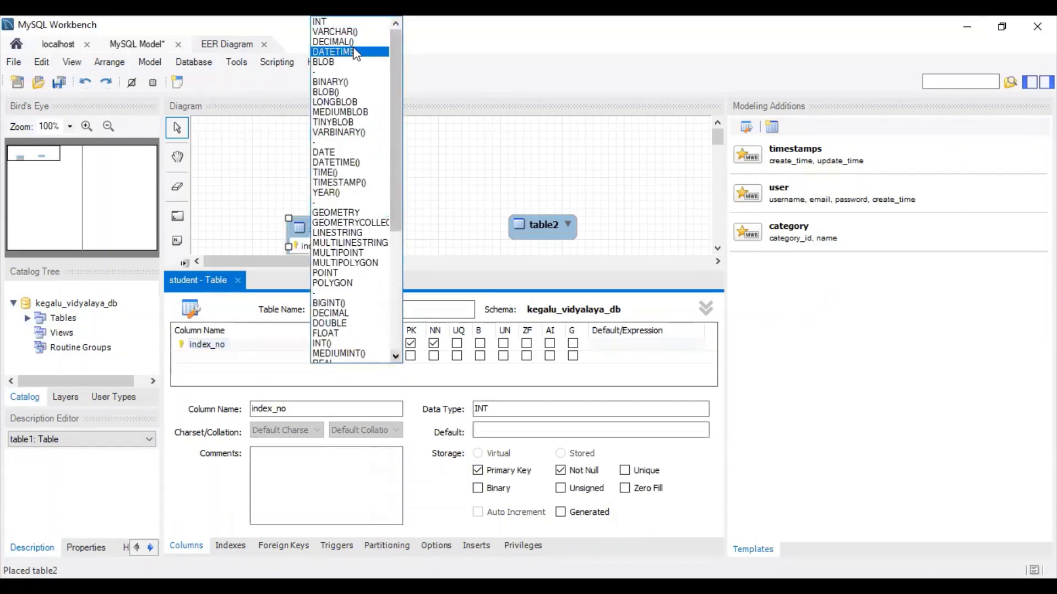
click(336, 31)
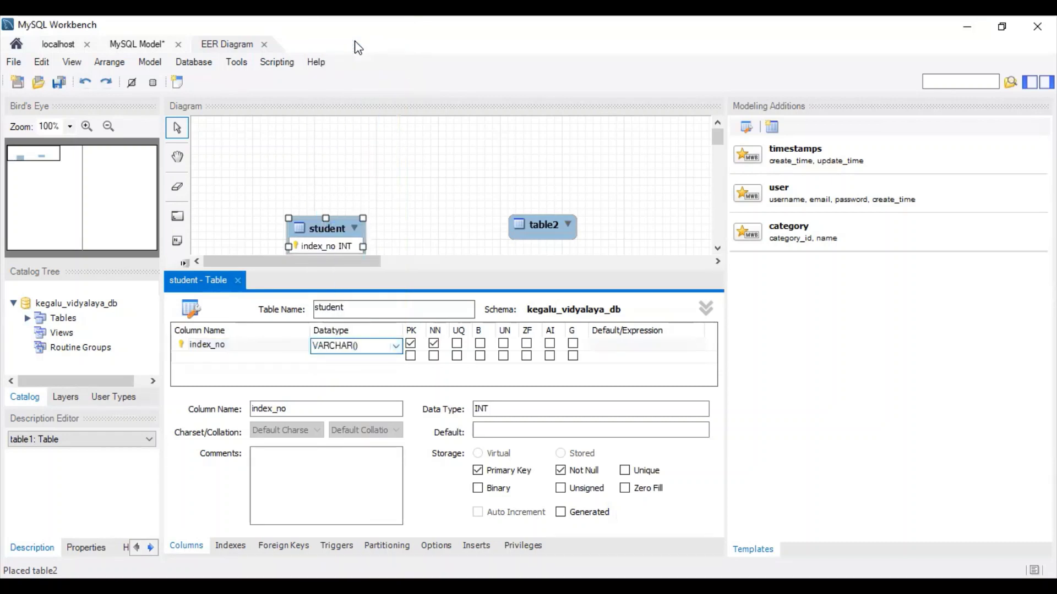
text(10)
Check the PDF specification and add first_name and last_name columns of type VARCHAR(45) to the student table
key(alt+Tab)
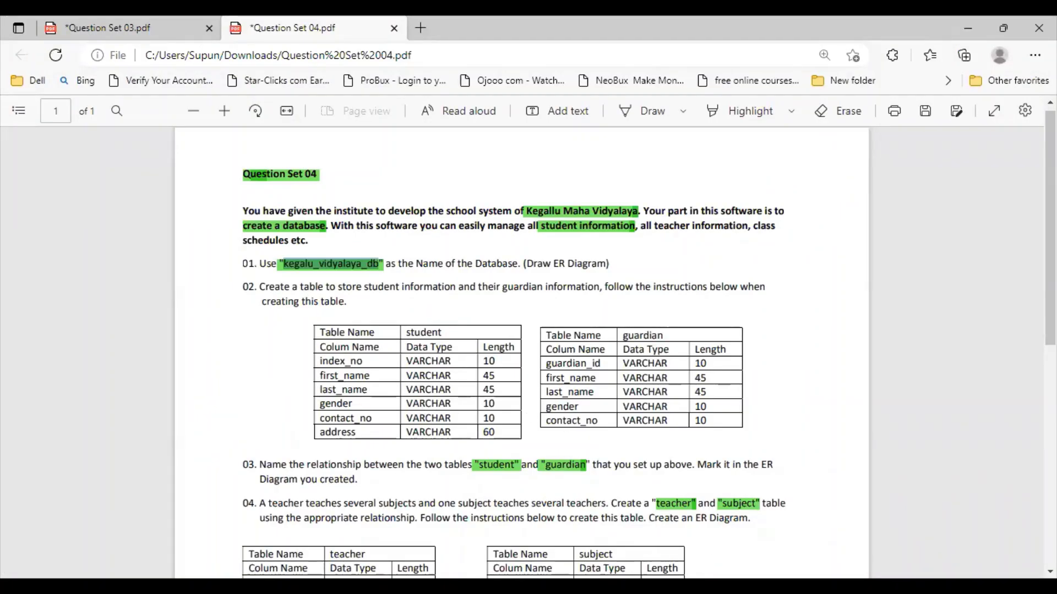
key(alt+Tab)
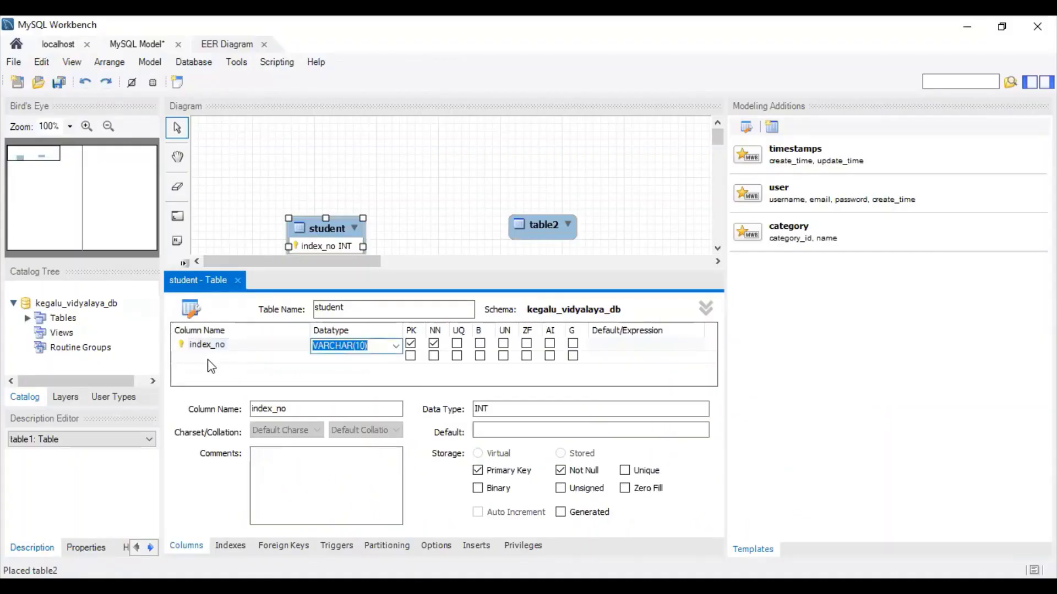
click(211, 358)
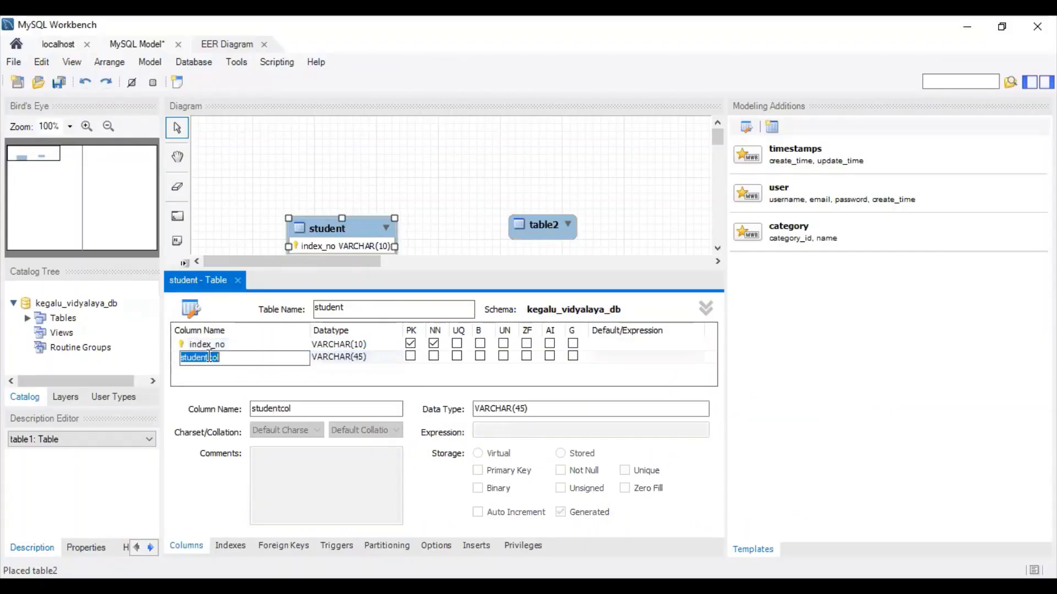
text(first_name)
key(Tab)
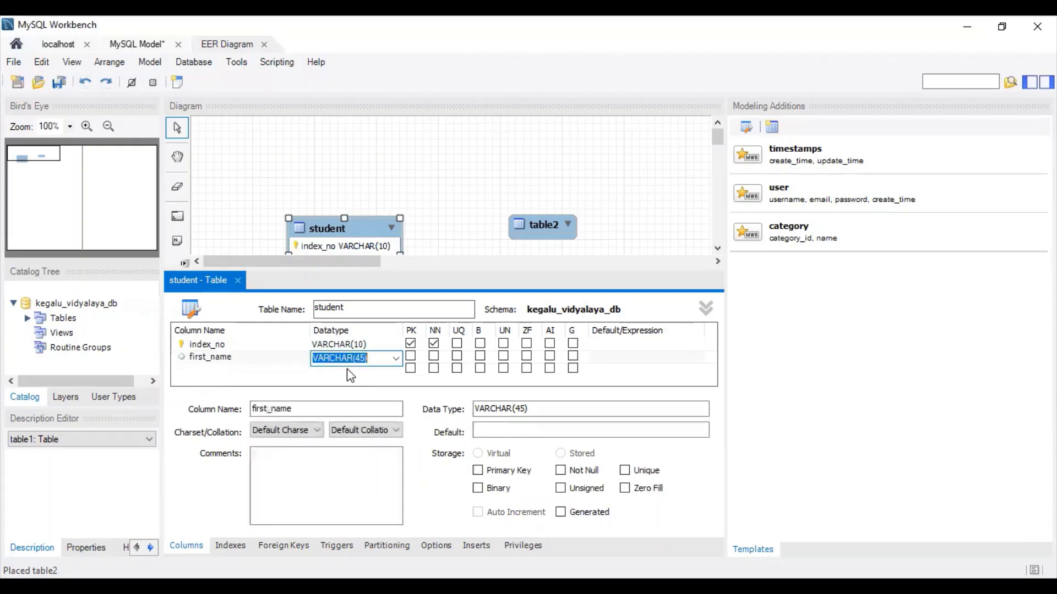
click(224, 368)
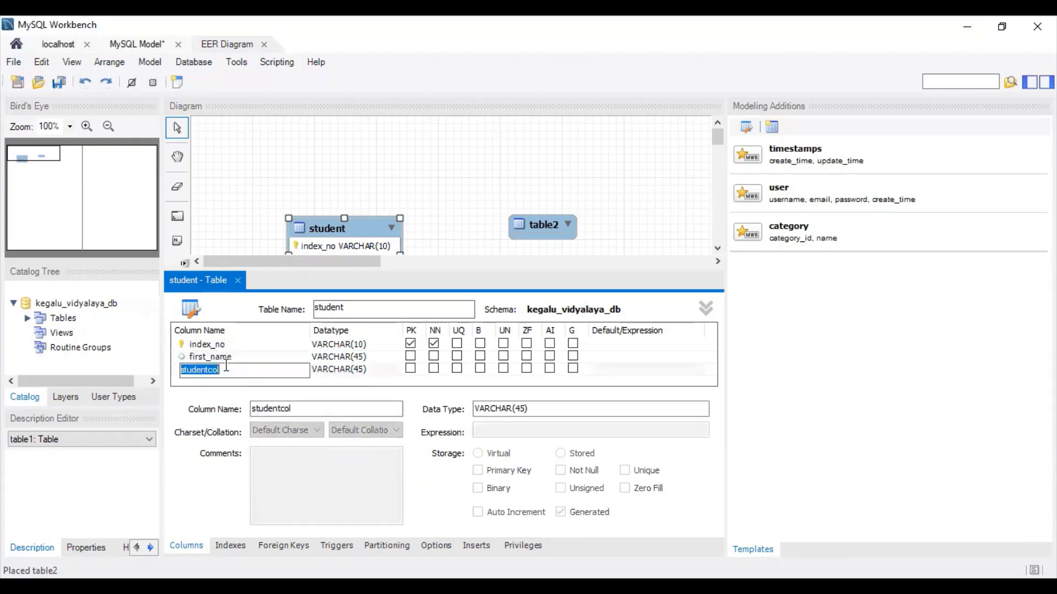
text(las)
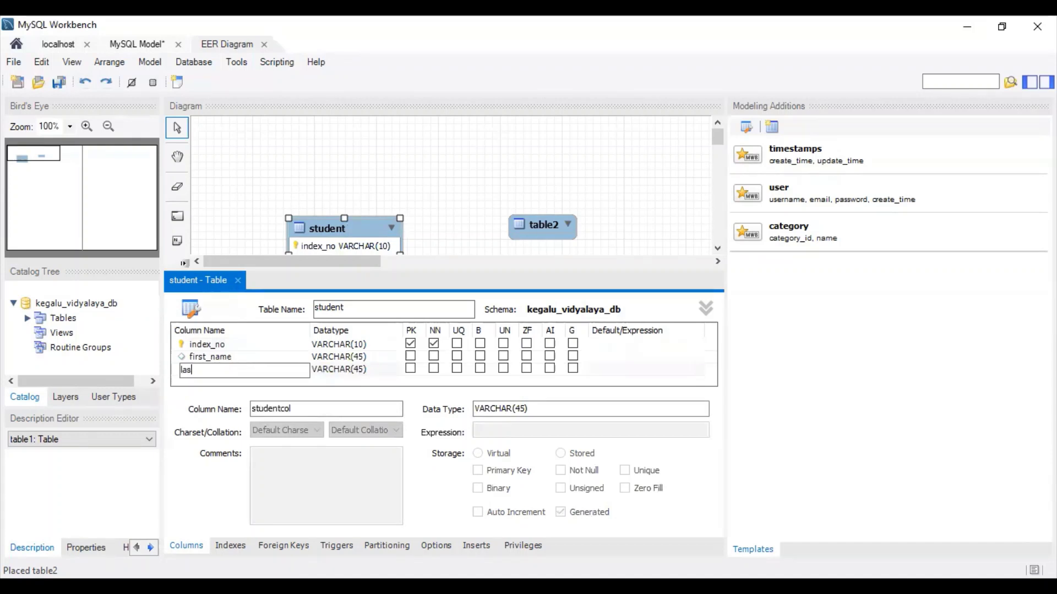
text(t_name)
key(Tab)
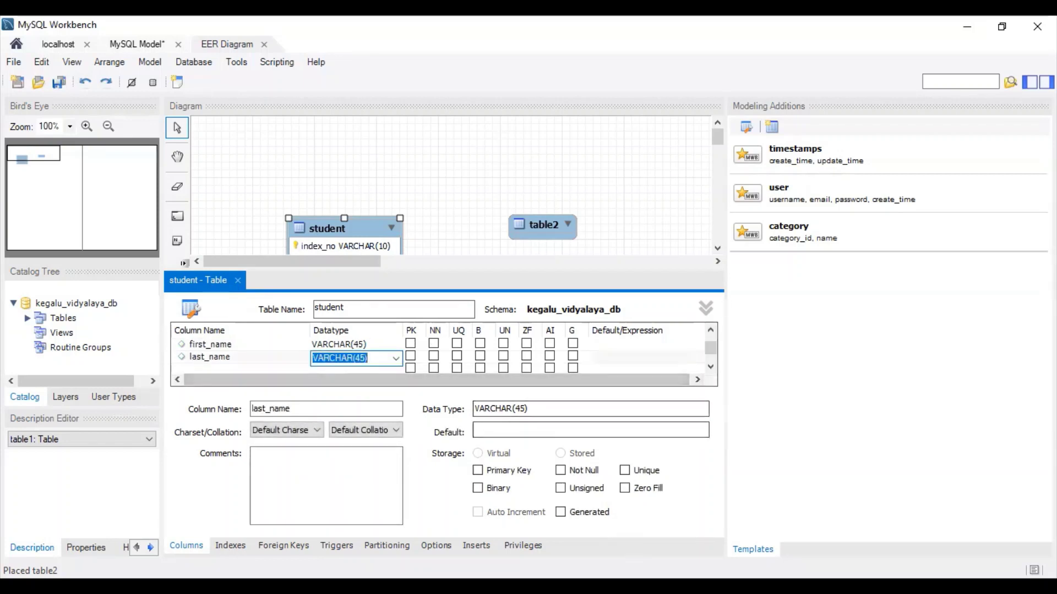
key(alt+Tab)
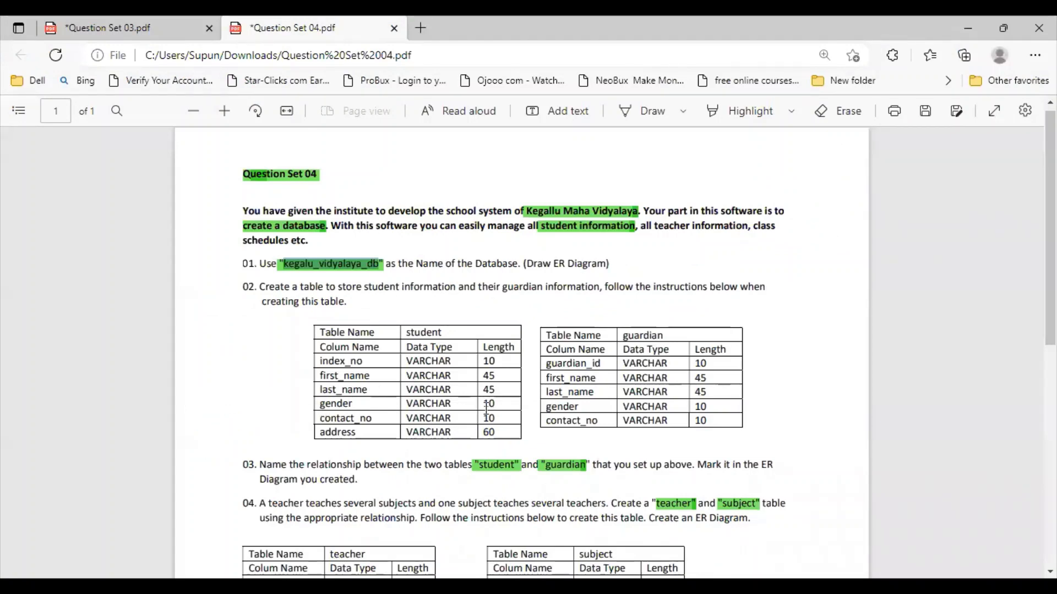
key(alt+Tab)
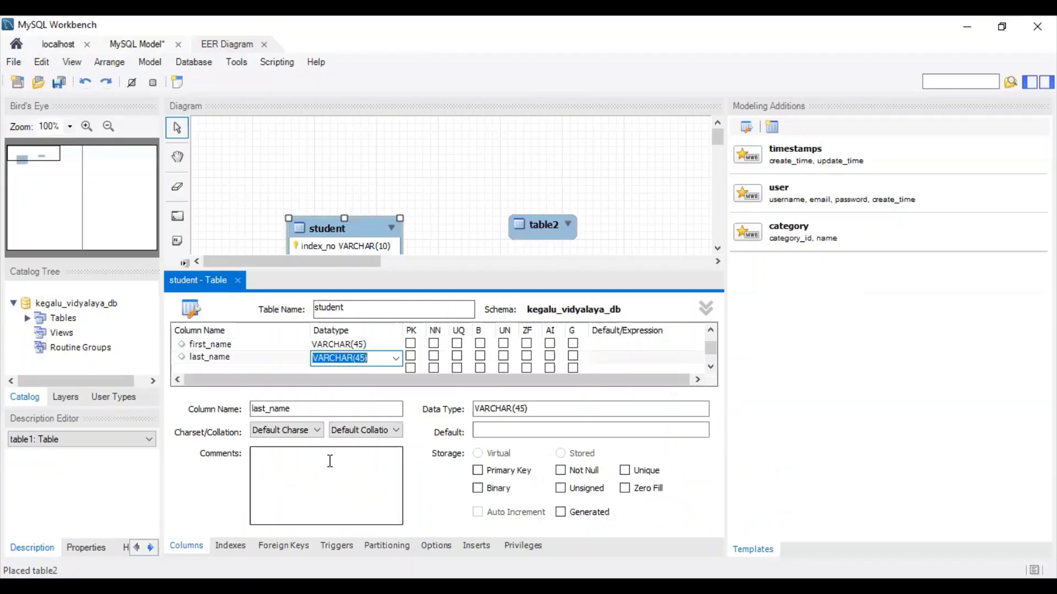
click(215, 368)
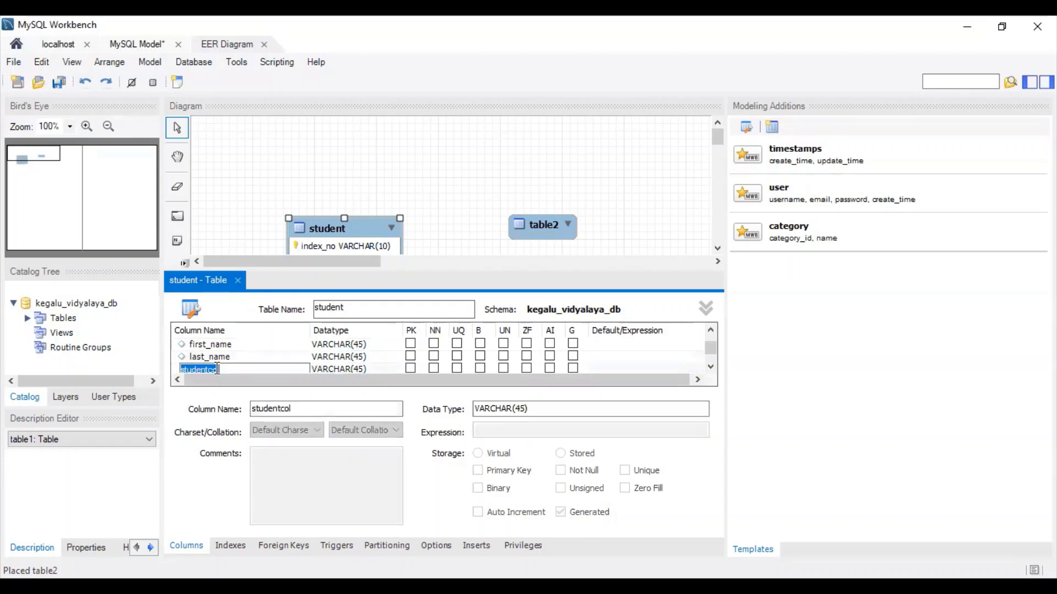
text(gender)
click(711, 367)
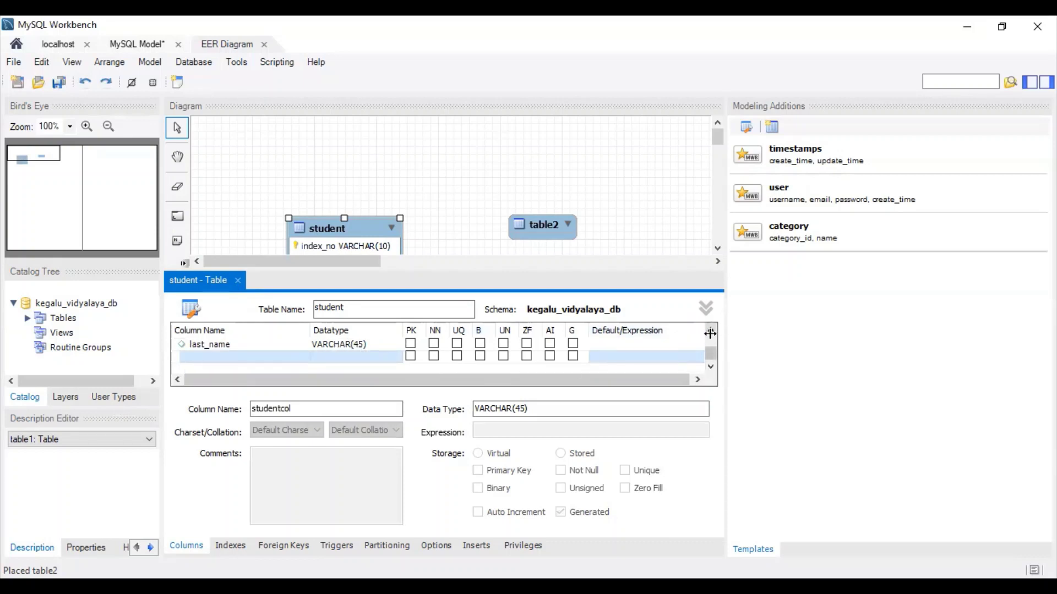
Add a gender column below last_name in the student table and set its data type to VARCHAR(10)
double_click(197, 356)
text(g)
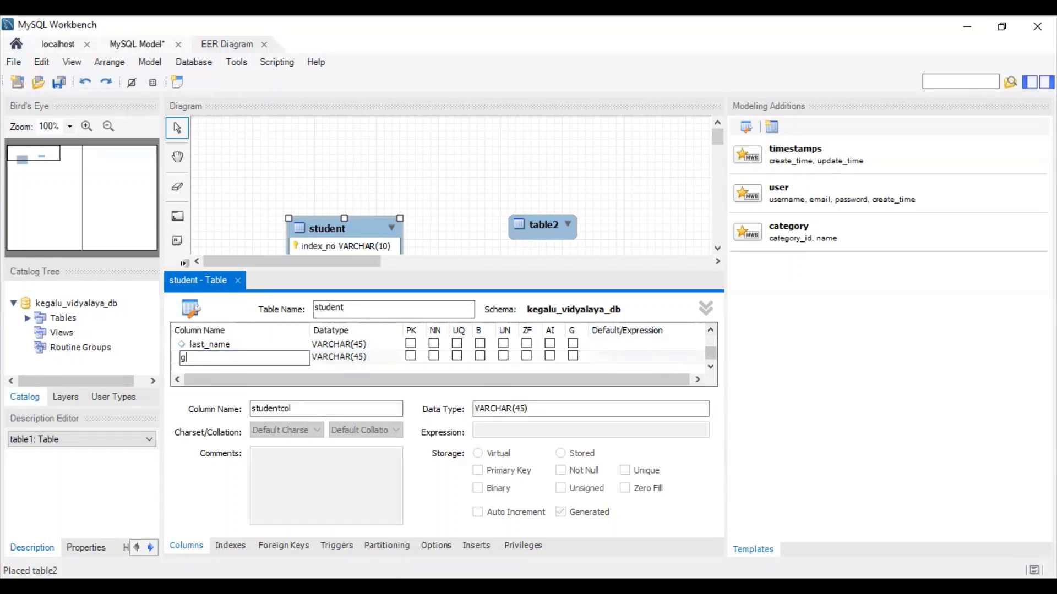
text(ender)
double_click(358, 357)
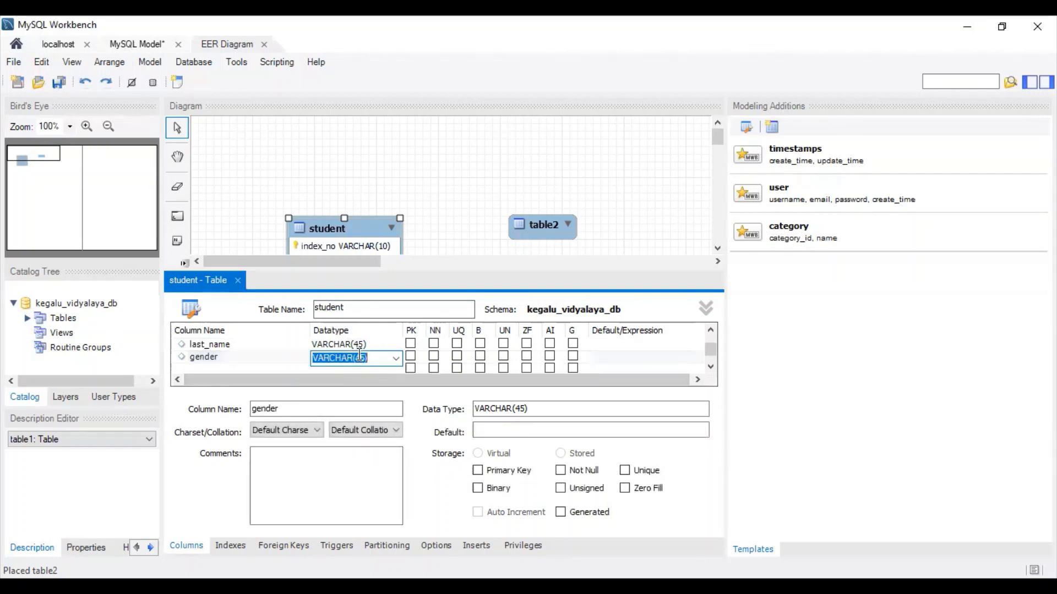
click(359, 356)
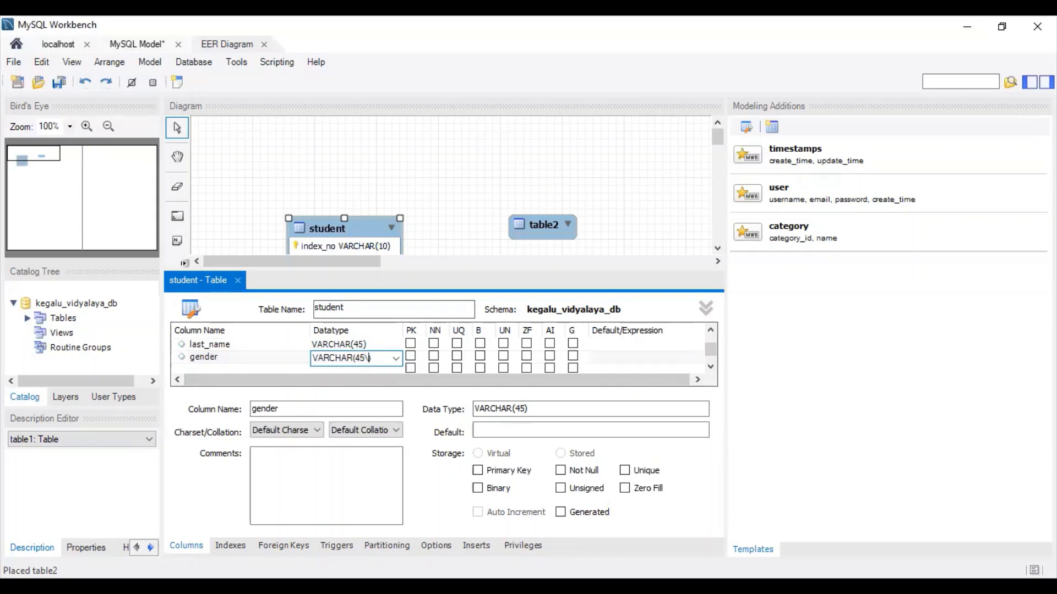
key(BackSpace)
key(BackSpace)
text(10)
key(Return)
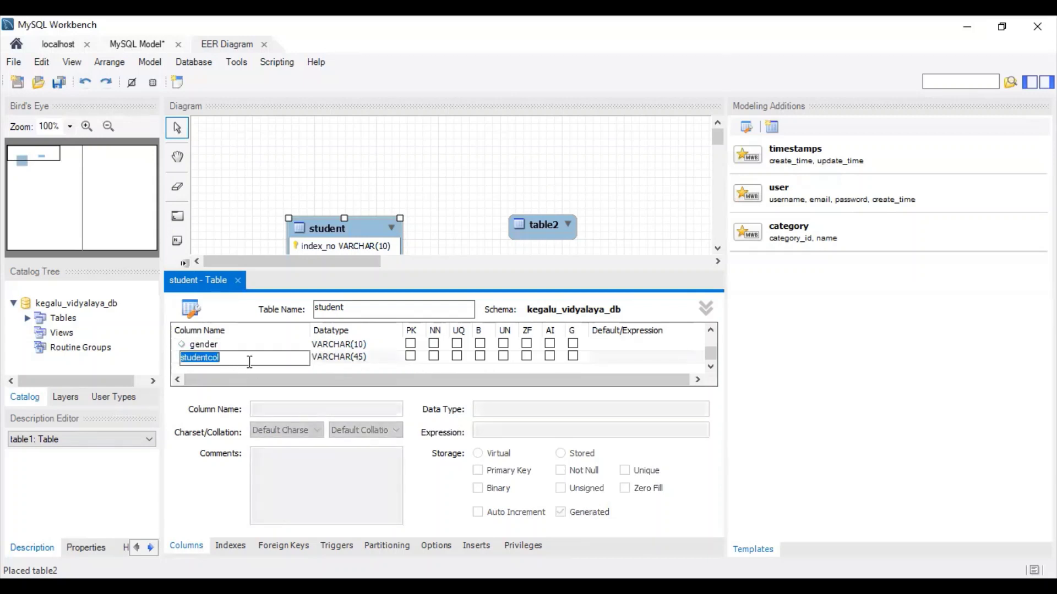
Add a contact_no column below gender in the student table and set its data type to VARCHAR(10)
key(BackSpace)
text(contact_no)
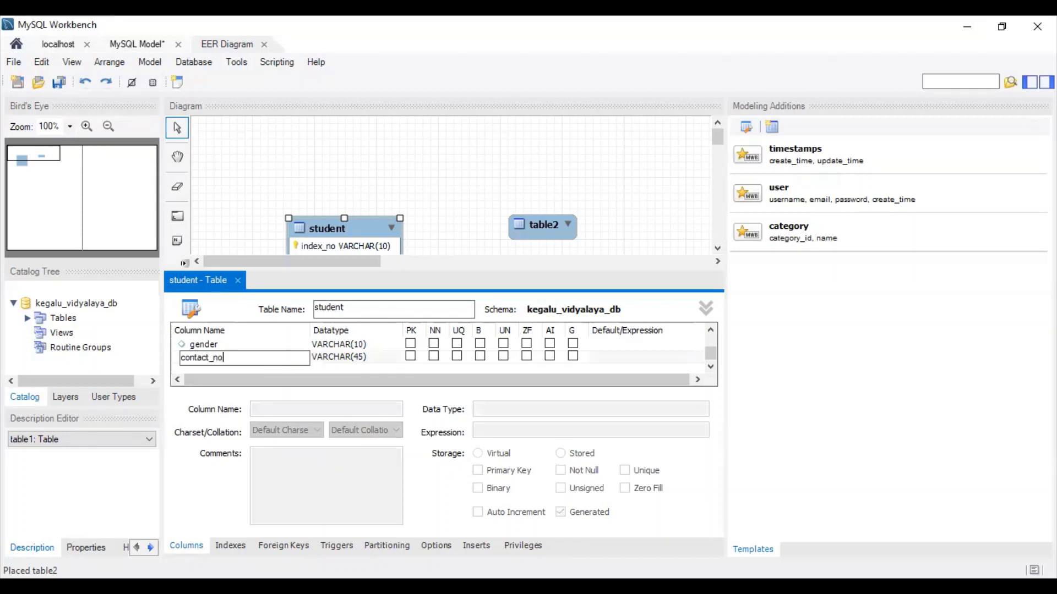
double_click(362, 356)
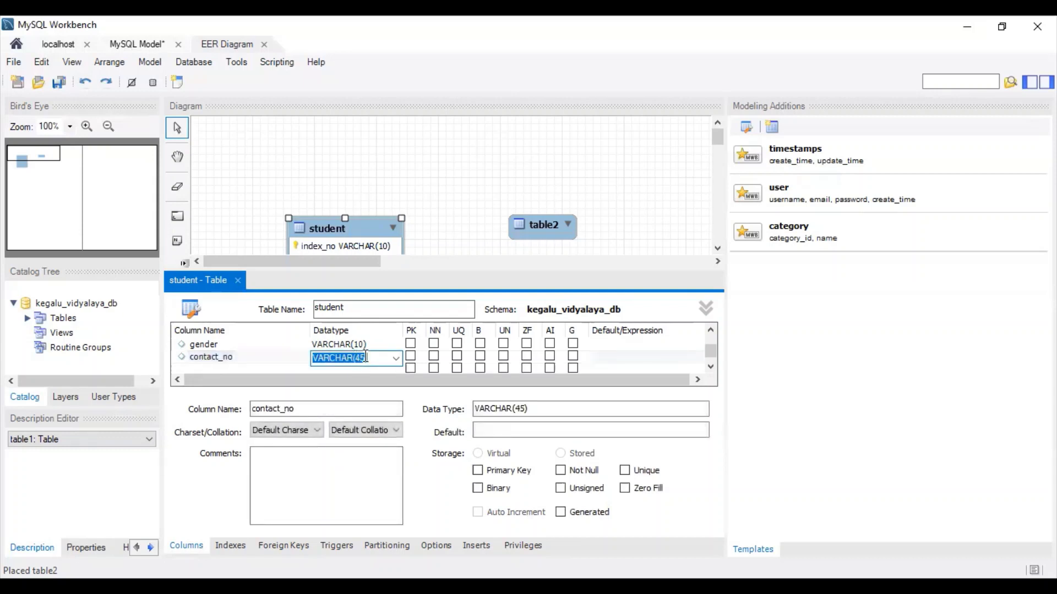
click(365, 358)
key(BackSpace)
key(BackSpace)
key(BackSpace)
text(10))
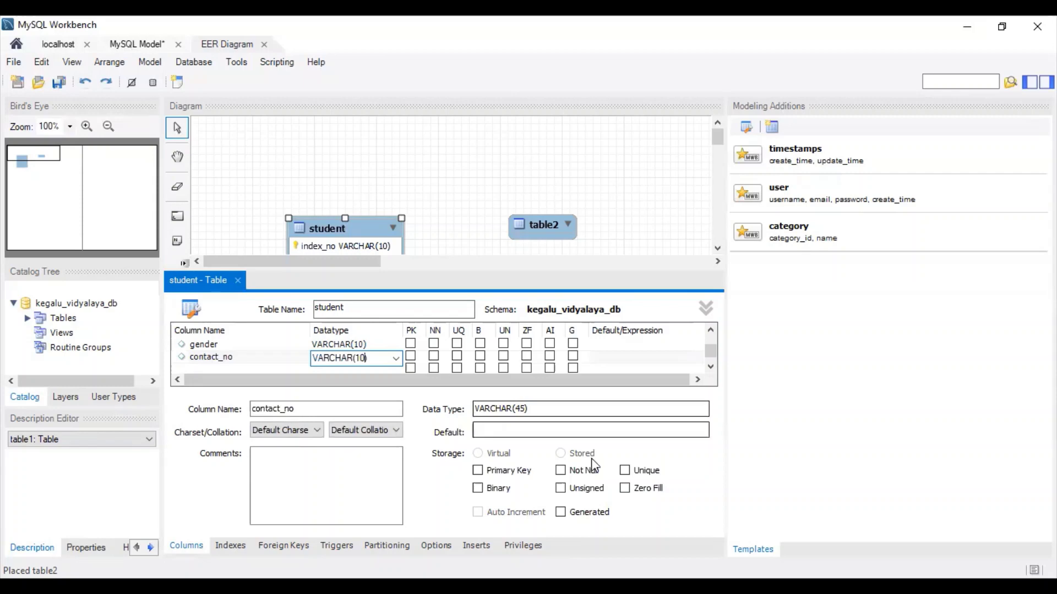
Check the PDF specification, add an address column of type VARCHAR(60) to the student table, and close the table editor
key(alt+Tab)
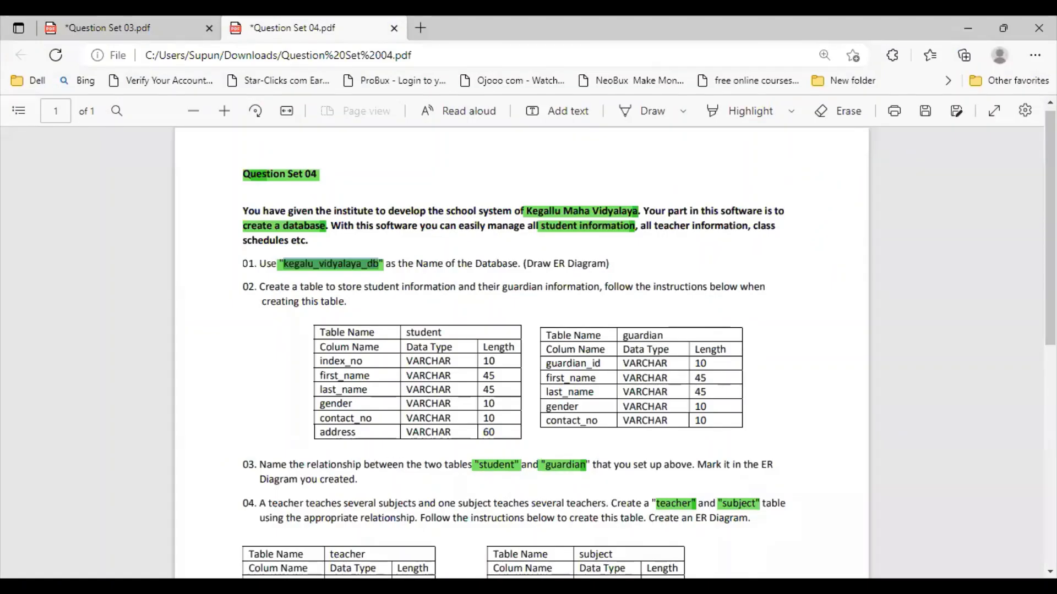
key(alt+Tab)
click(341, 373)
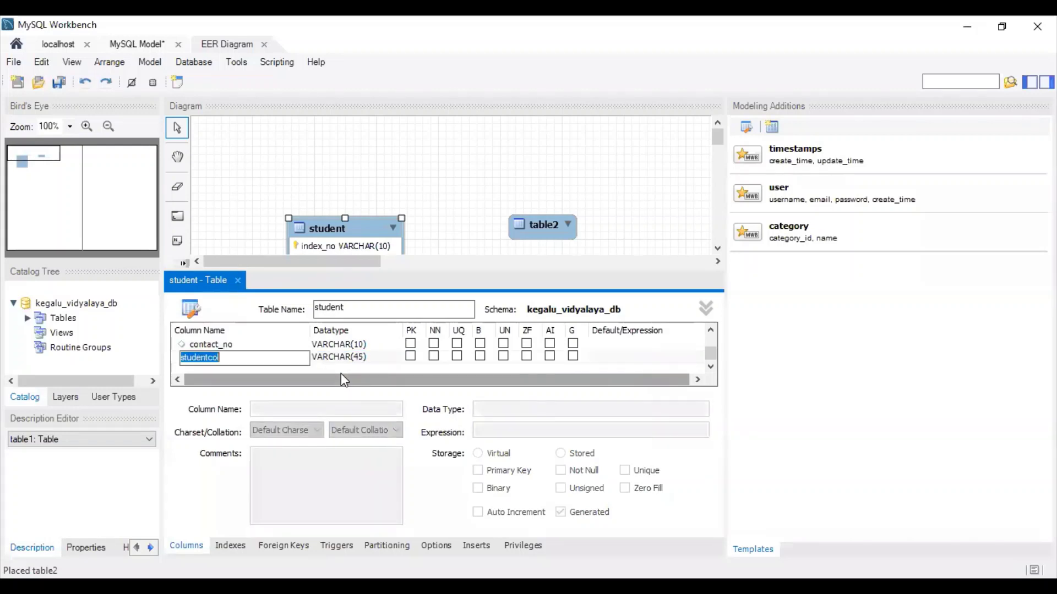
key(BackSpace)
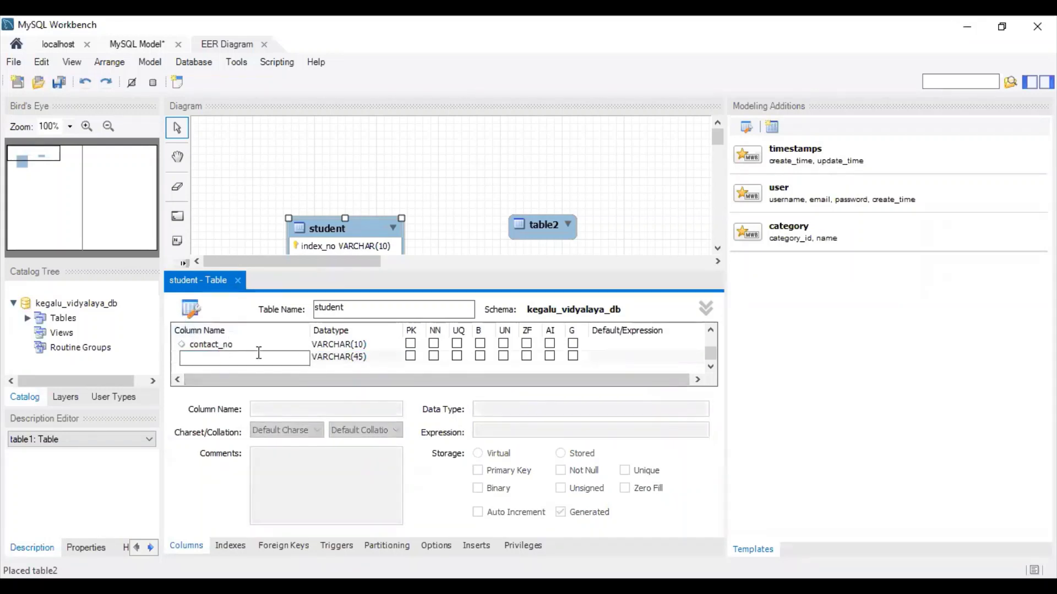
text(address)
click(356, 358)
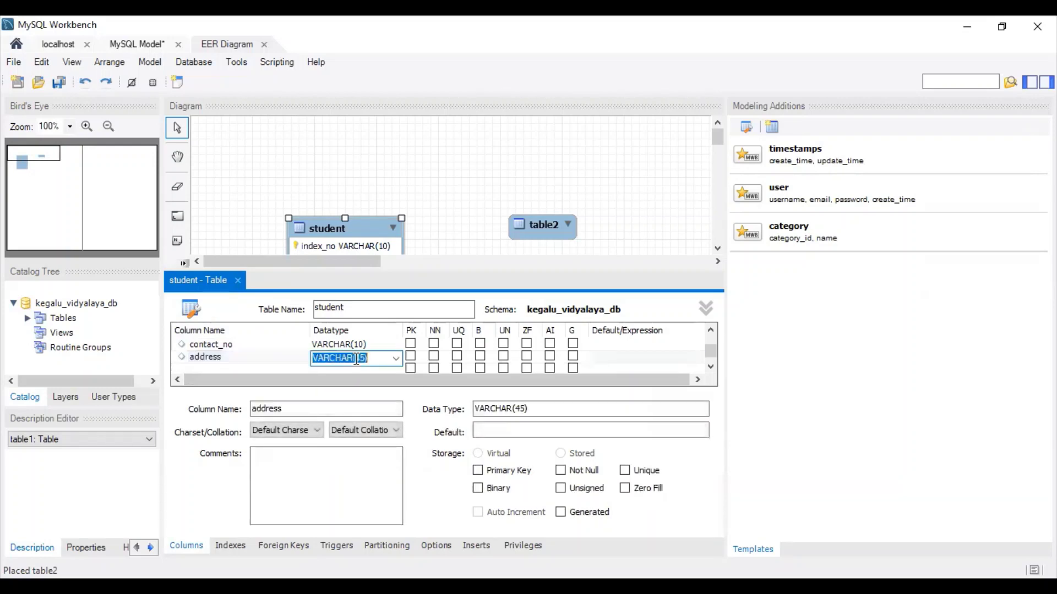
click(366, 356)
key(Delete)
key(BackSpace)
key(BackSpace)
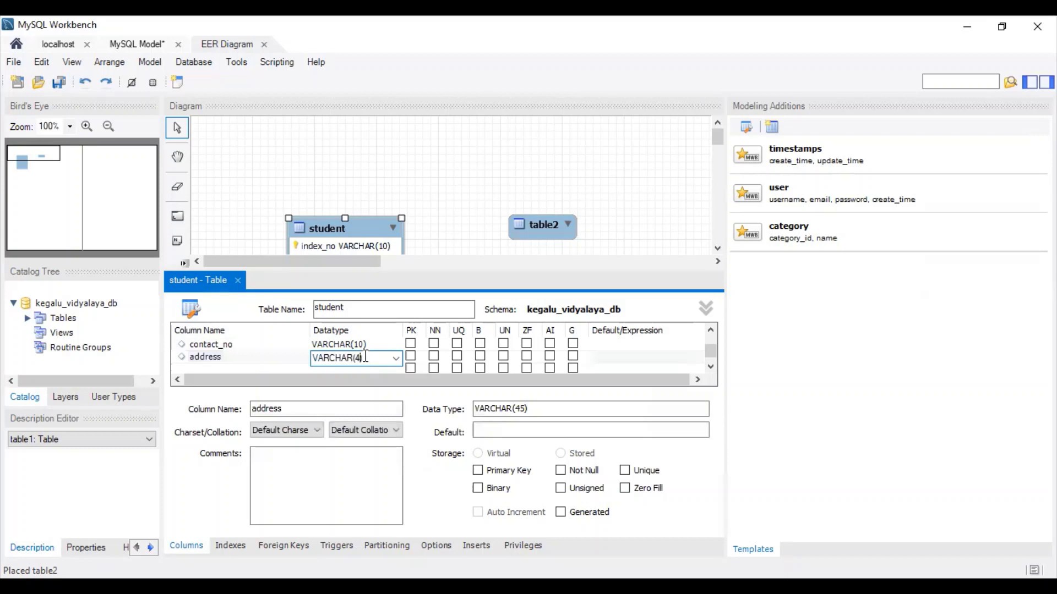
text(60)
key(Return)
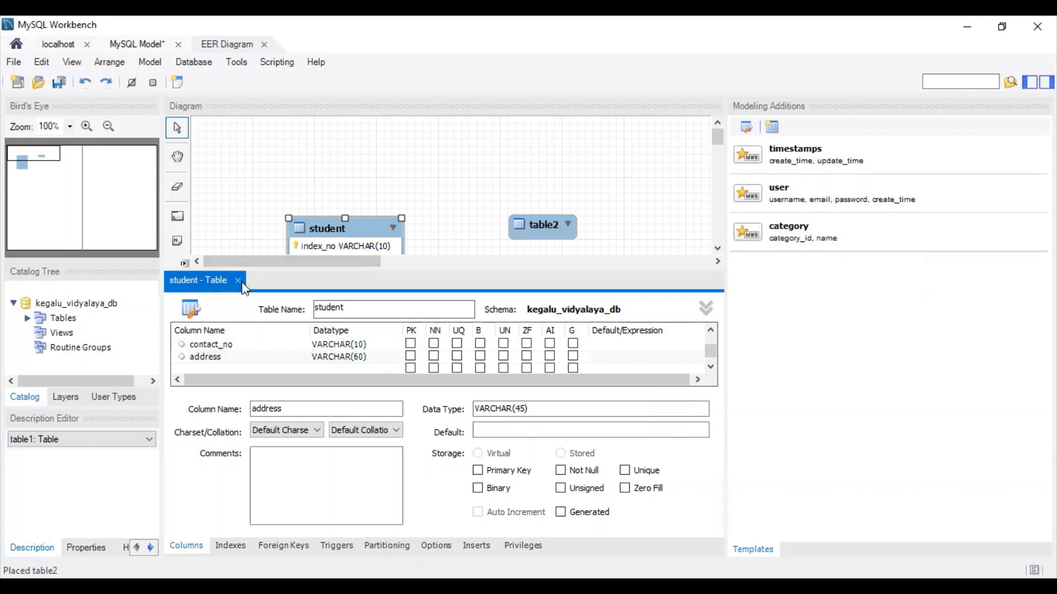
click(239, 282)
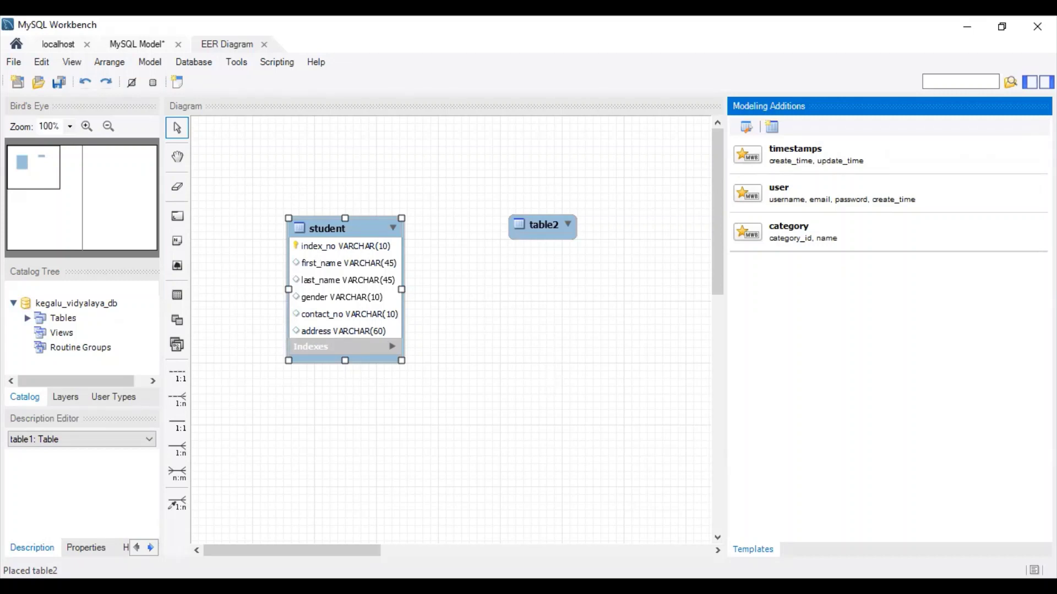
Move the student table and table2 up and to the left in the diagram, and open table2 for editing
key(alt+Tab)
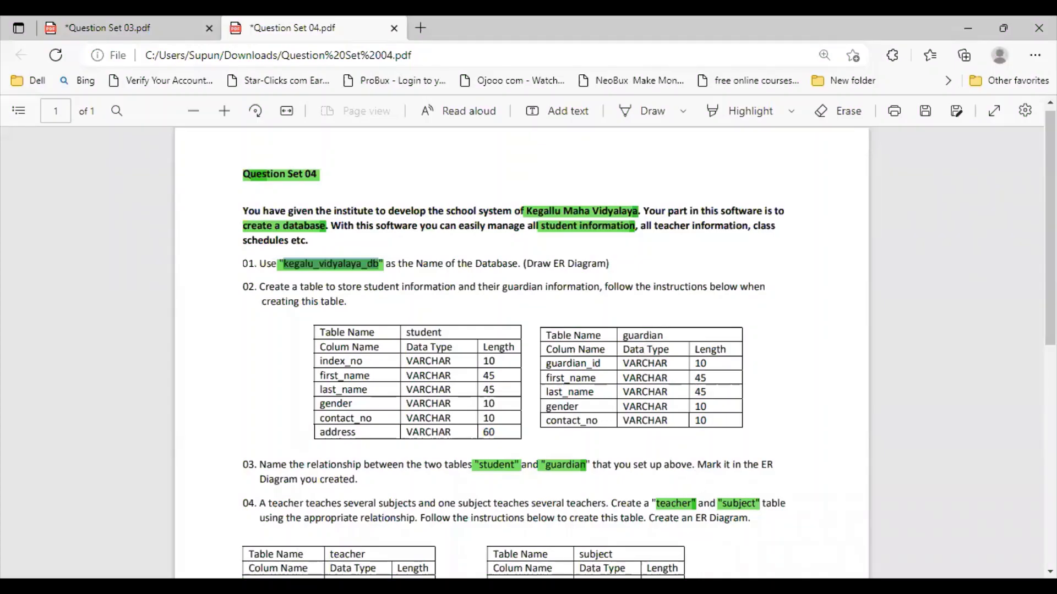
key(alt+Tab)
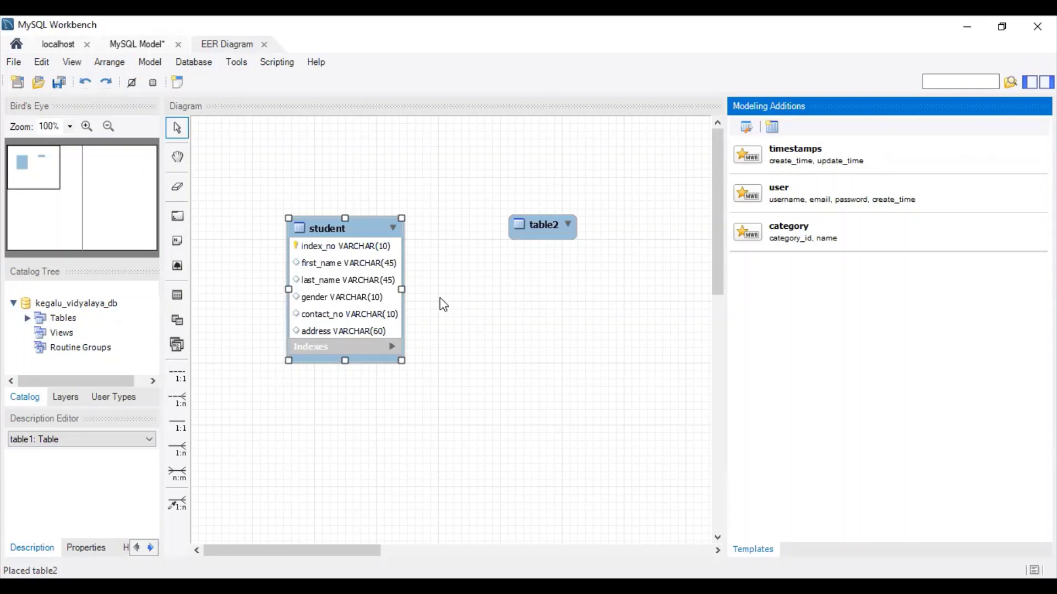
drag(332, 252, 317, 224)
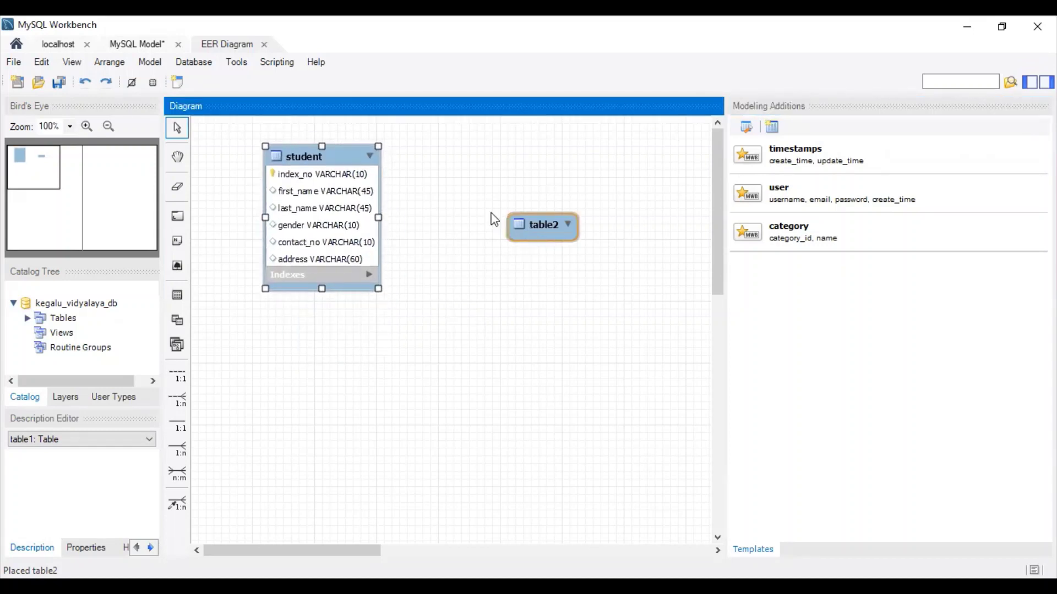
drag(533, 231, 495, 187)
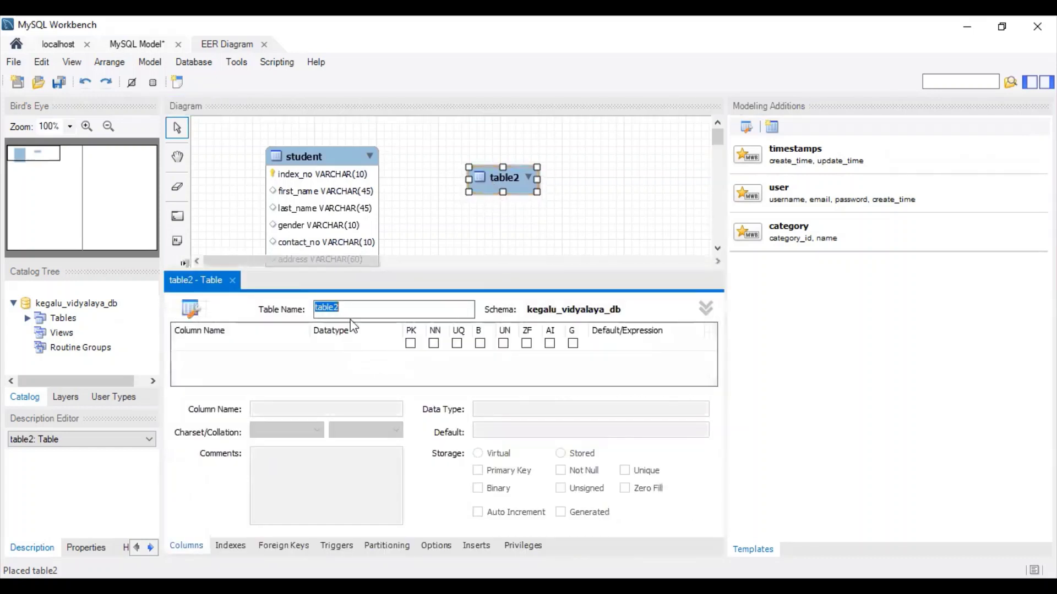
key(BackSpace)
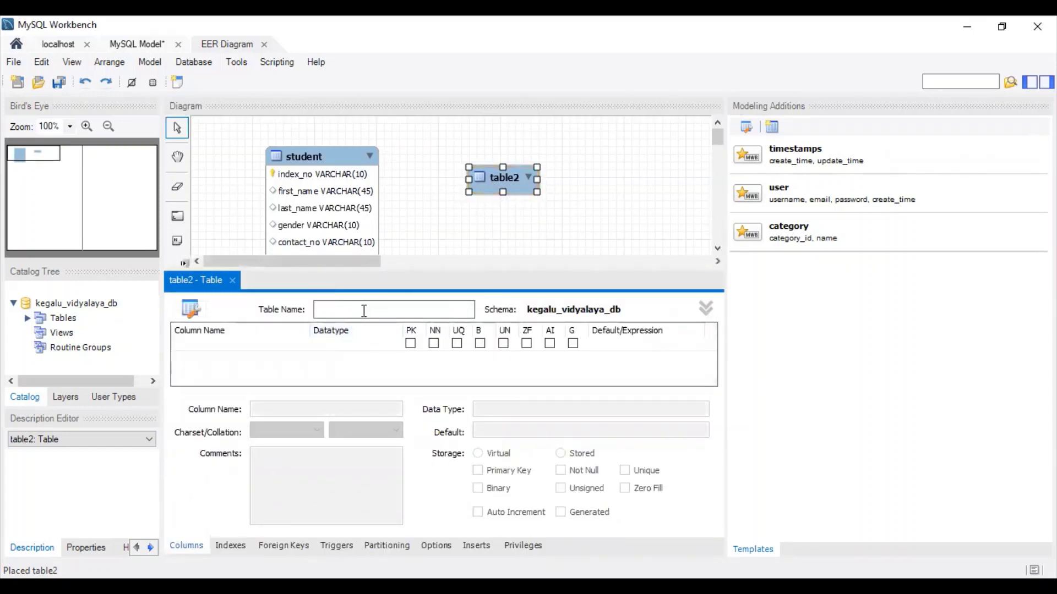
text(Garid)
key(BackSpace)
text(an)
Copy the guardian table name from the Question Set 04 PDF and rename table2 as Guardian
key(alt+Tab)
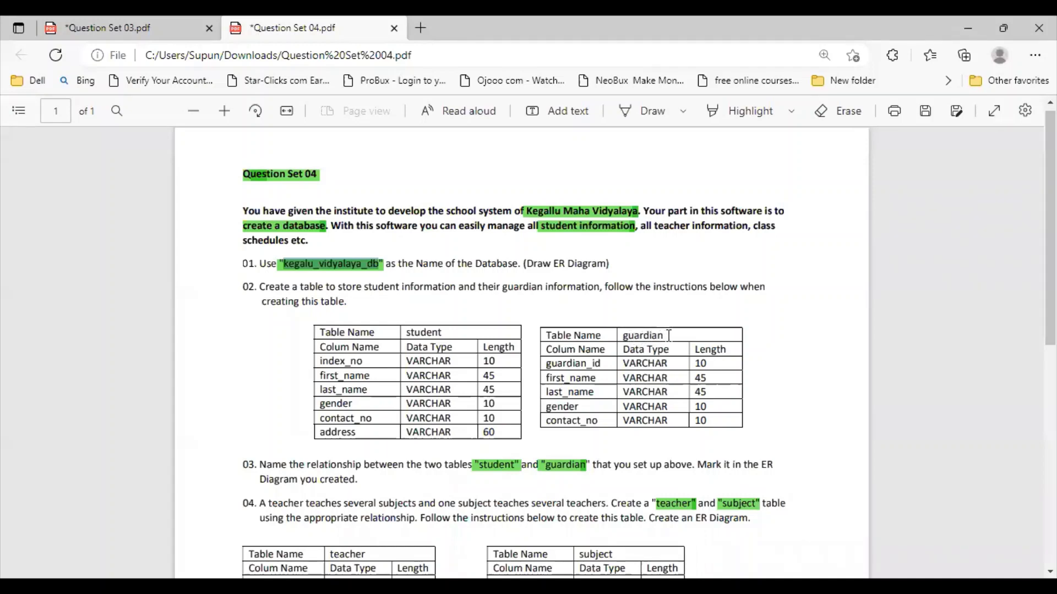
drag(668, 335, 620, 338)
key(ctrl+c)
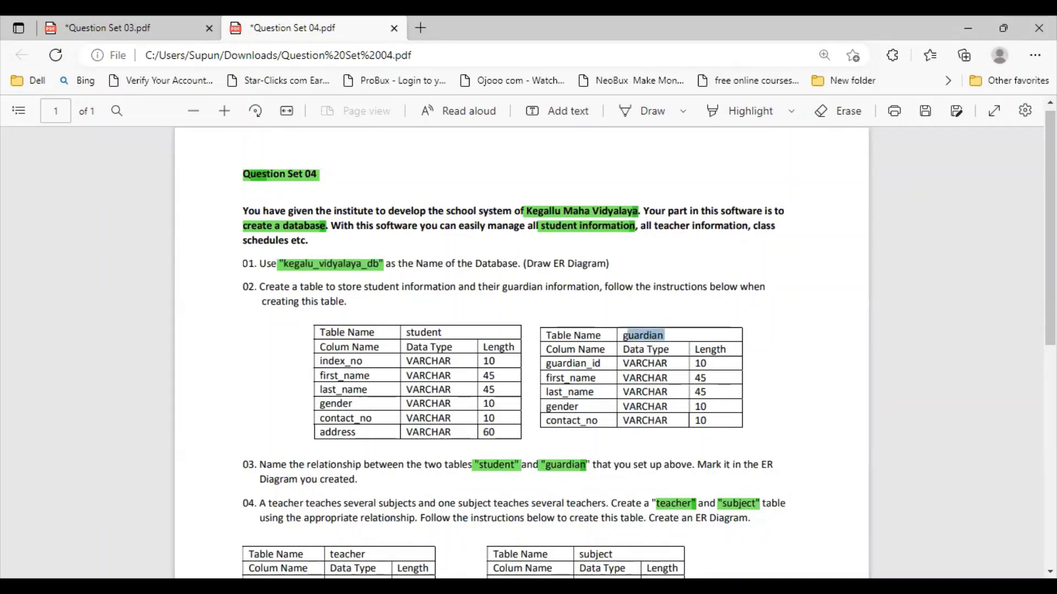
key(alt+Tab)
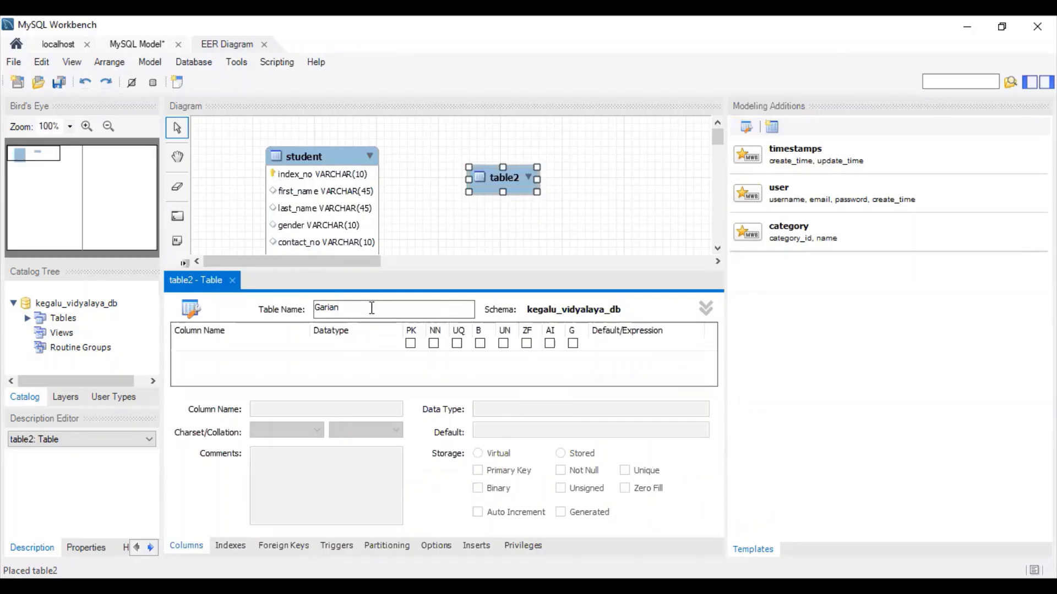
key(BackSpace)
key(BackSpace)
key(BackSpace)
key(BackSpace)
key(BackSpace)
key(ctrl+v)
text(G)
key(alt+Tab)
Add a first column named guardian_id to the Guardian table, reusing the table name in lowercase
drag(351, 307, 312, 310)
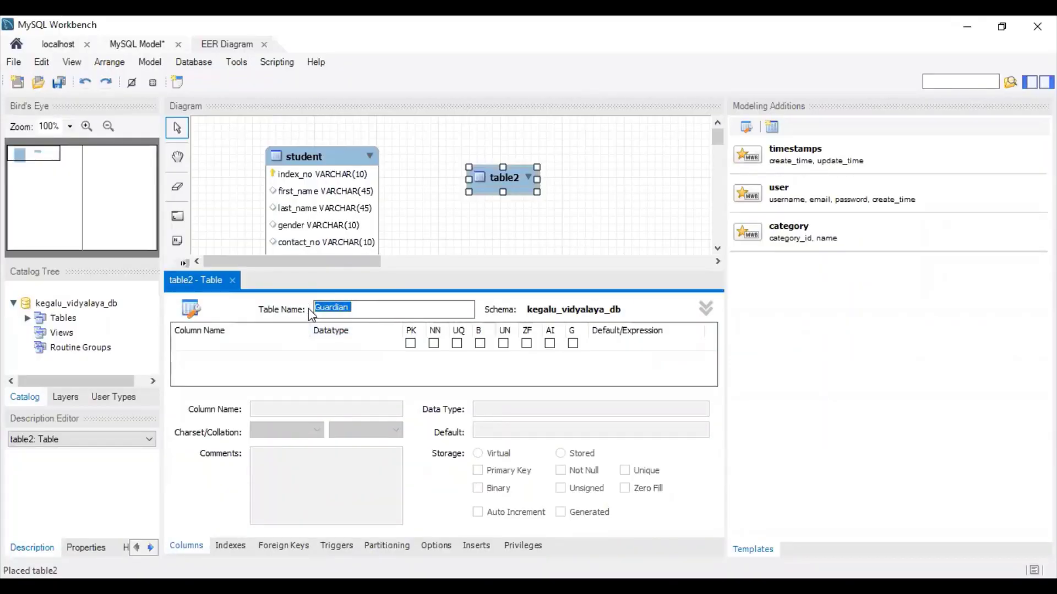
double_click(207, 345)
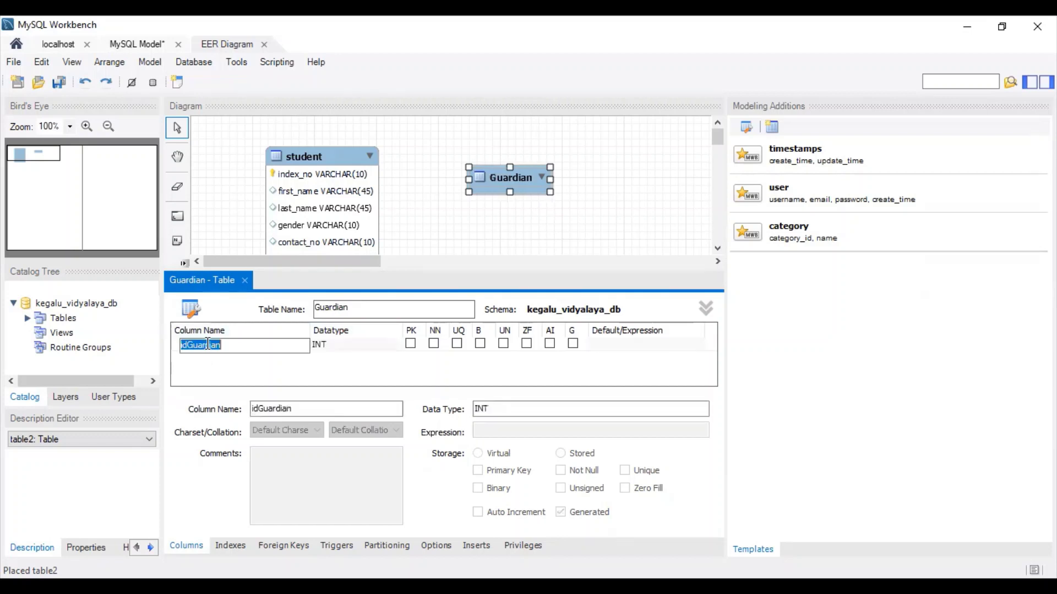
key(BackSpace)
text(Guardian)
key(BackSpace)
key(Left)
key(Left)
key(Left)
key(Left)
key(Home)
key(Delete)
text(g)
key(End)
text(_id)
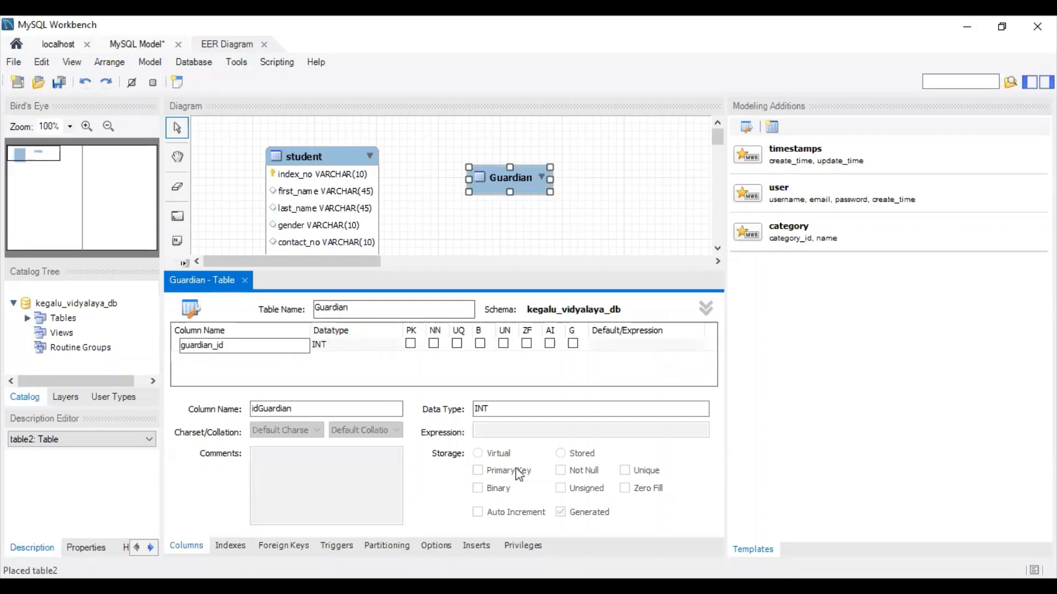
Check the PDF specification and set the data type of the guardian_id column to VARCHAR(10)
key(alt+Tab)
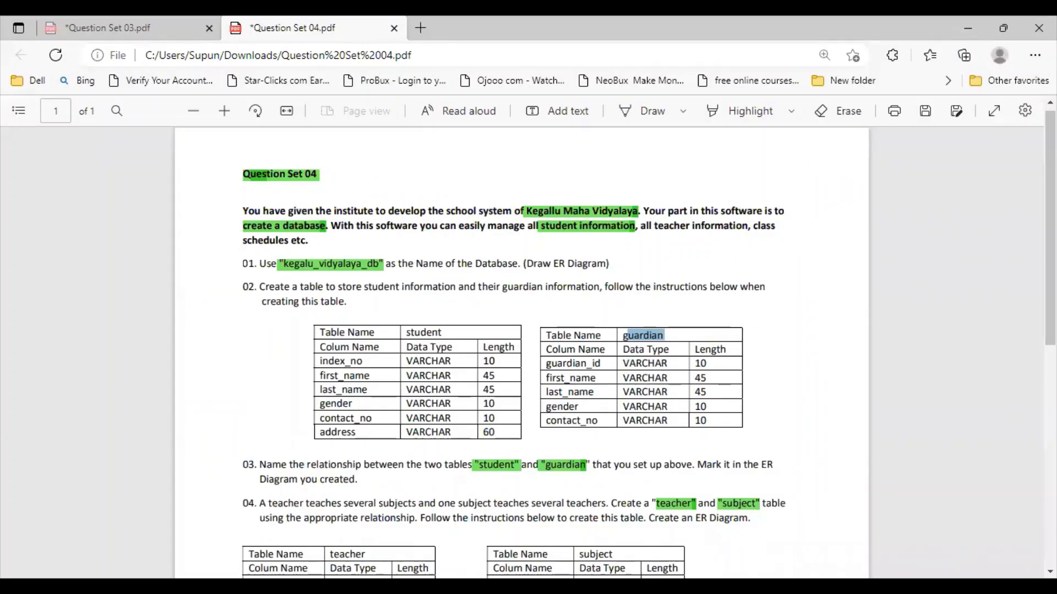
key(alt+Tab)
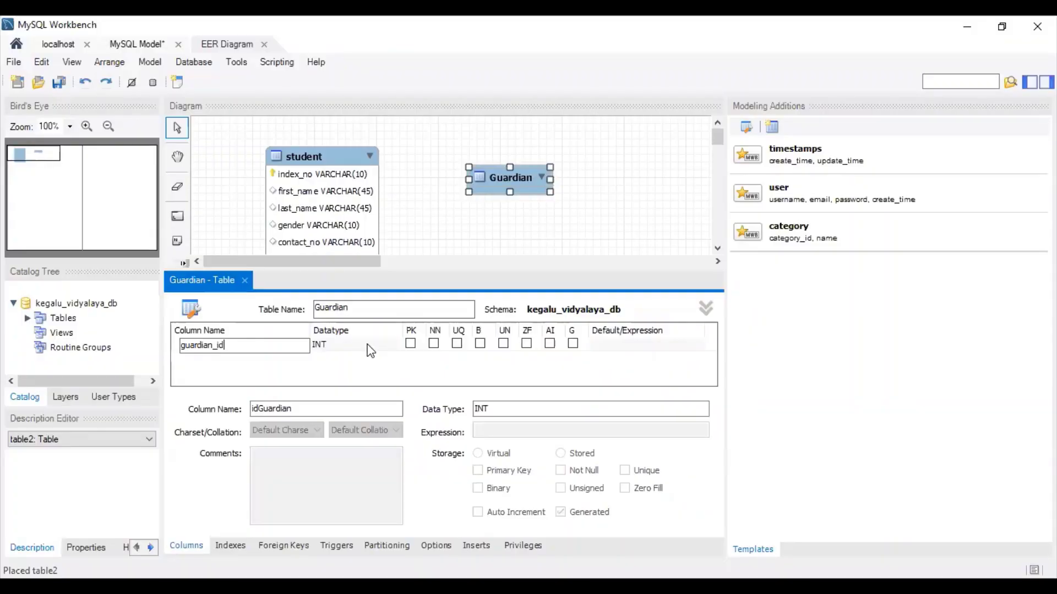
click(368, 346)
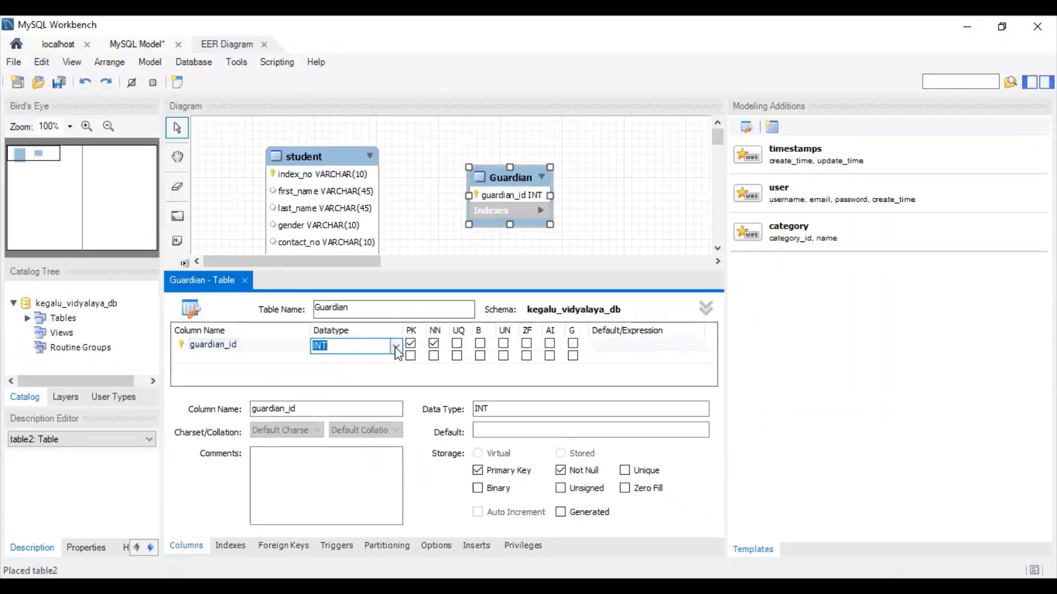
click(397, 351)
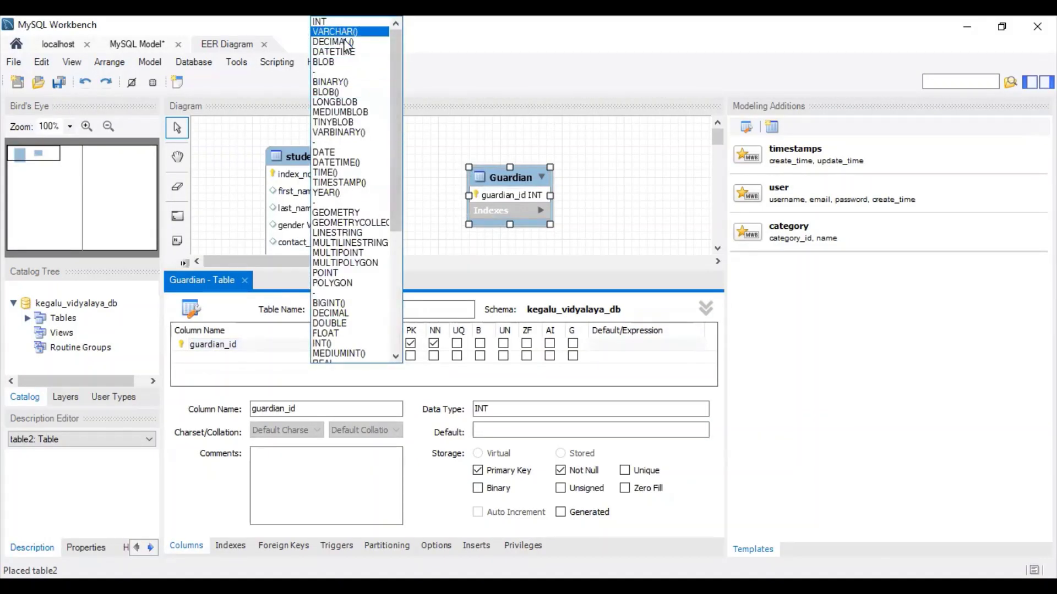
click(347, 31)
key(Left)
text(10)
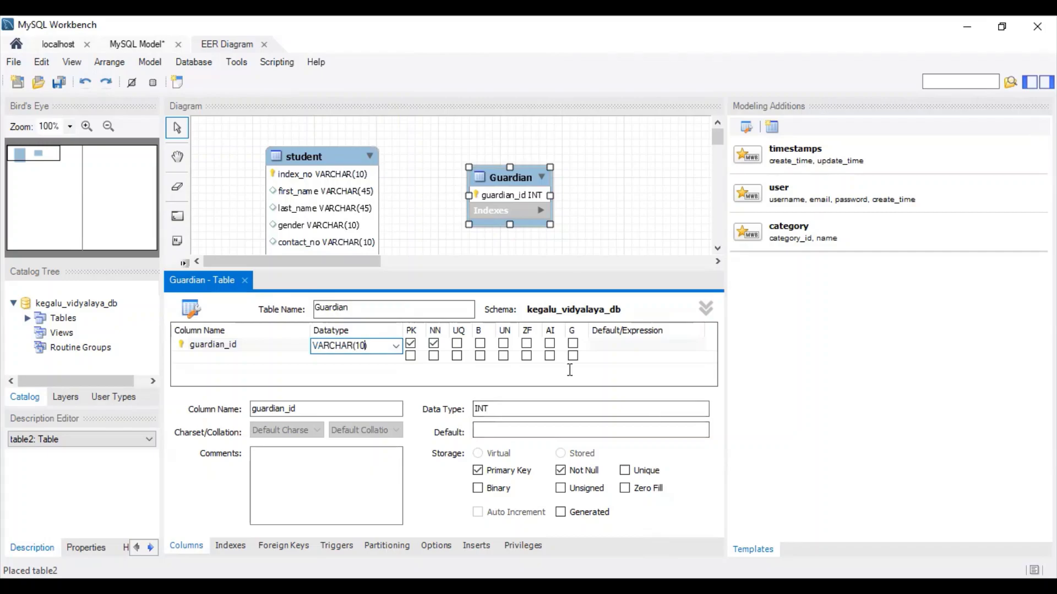
Check the PDF specification and add first_name and last_name columns of type VARCHAR(45) to the Guardian table
key(alt+Tab)
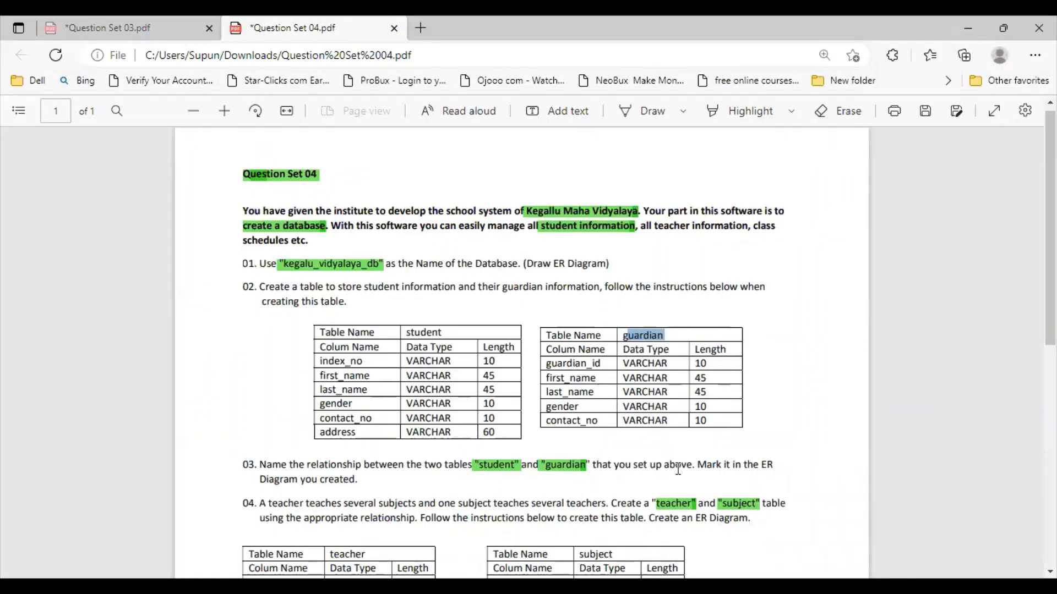
key(alt+Tab)
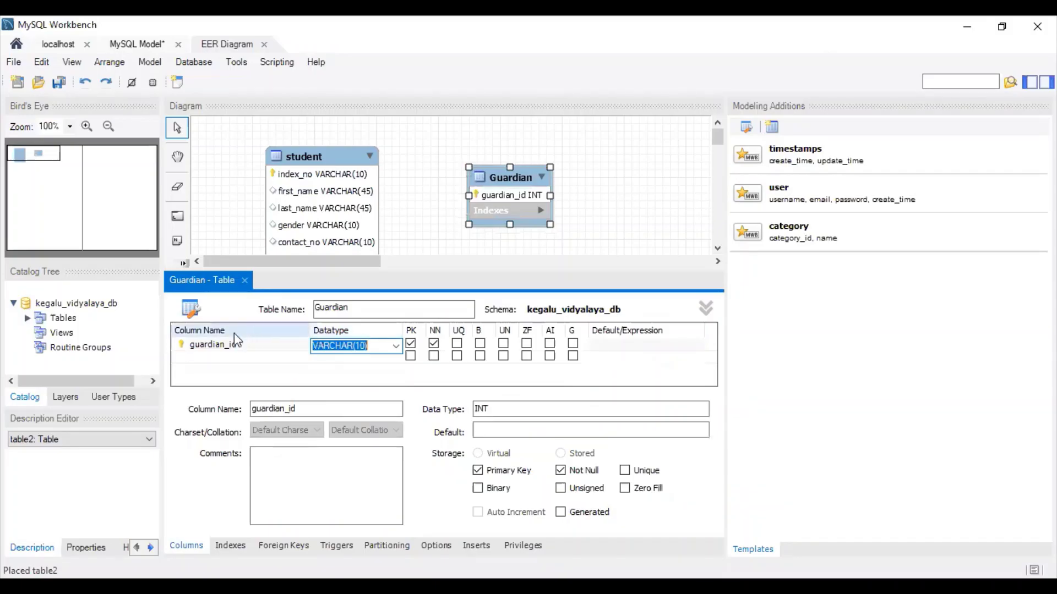
double_click(223, 356)
text(fir)
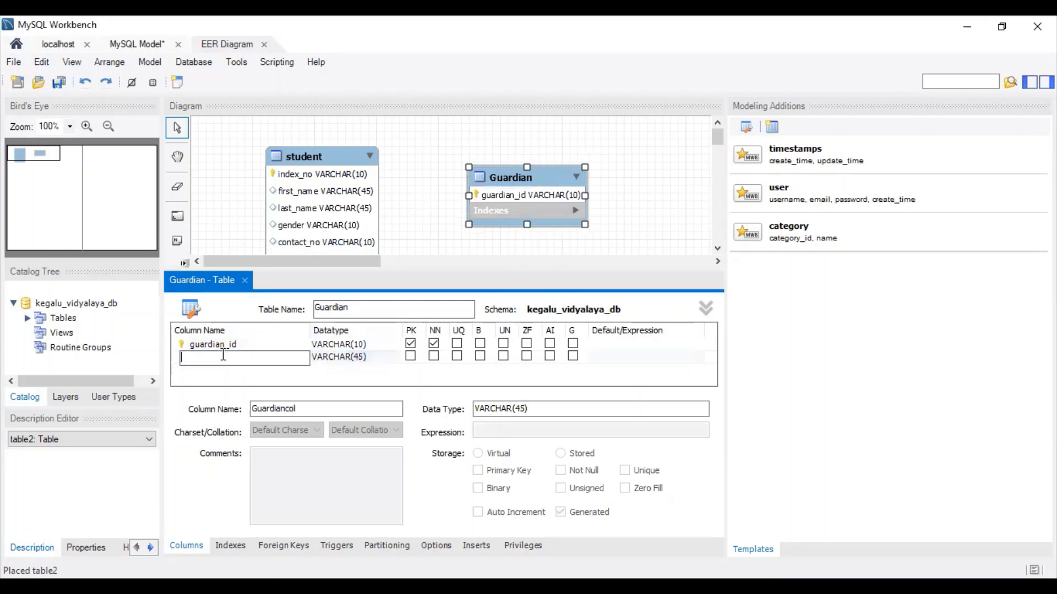
text(st_name)
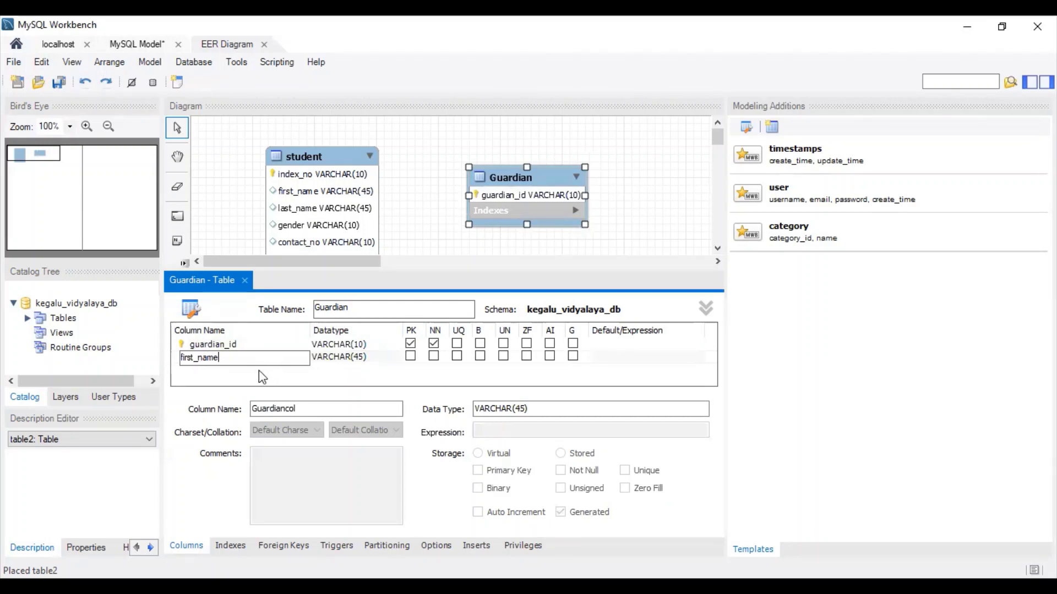
key(Tab)
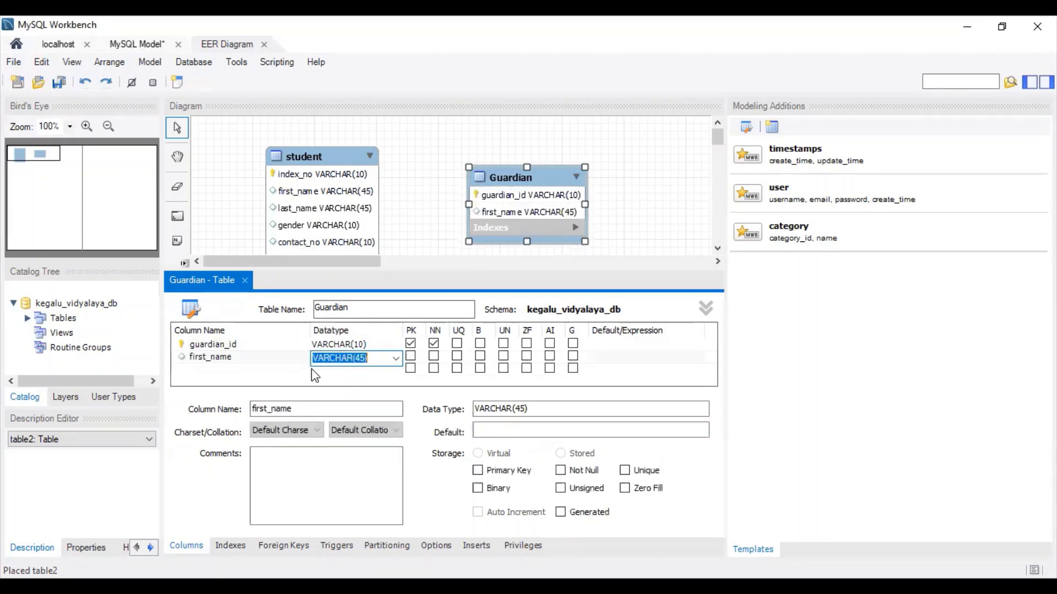
click(234, 369)
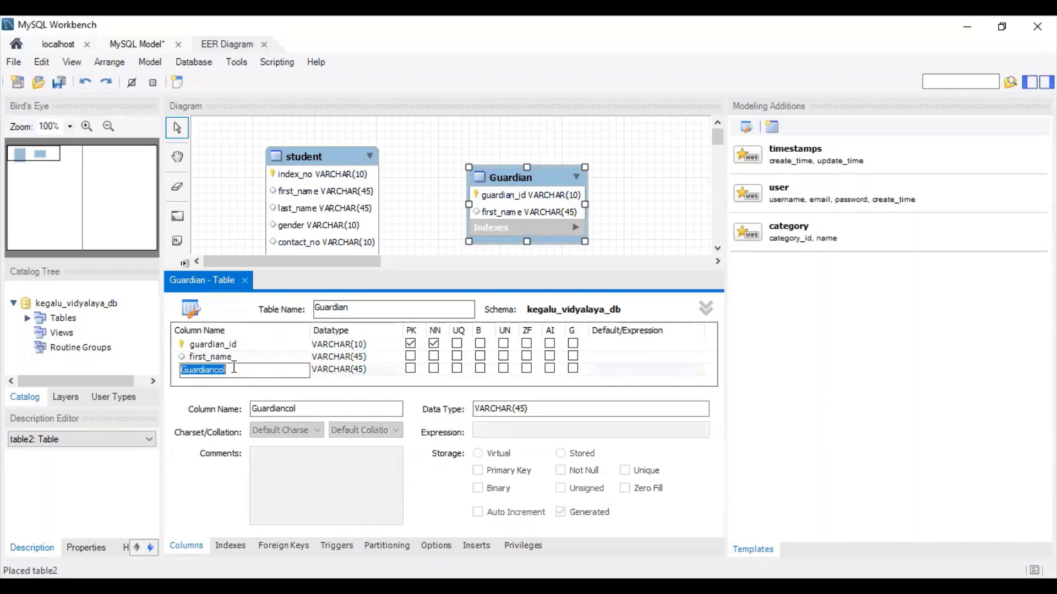
text(last_name)
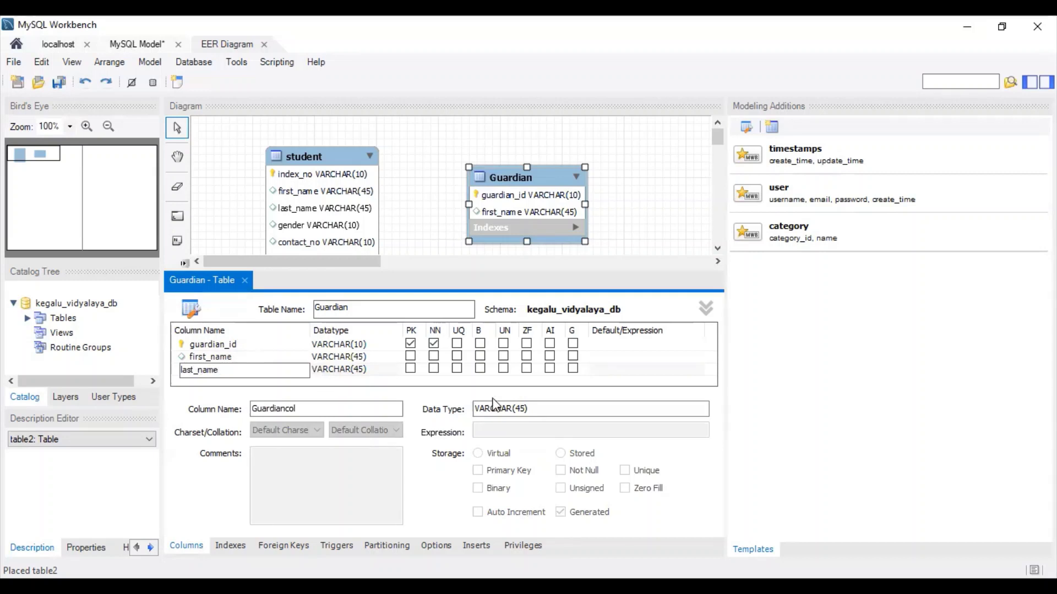
key(Tab)
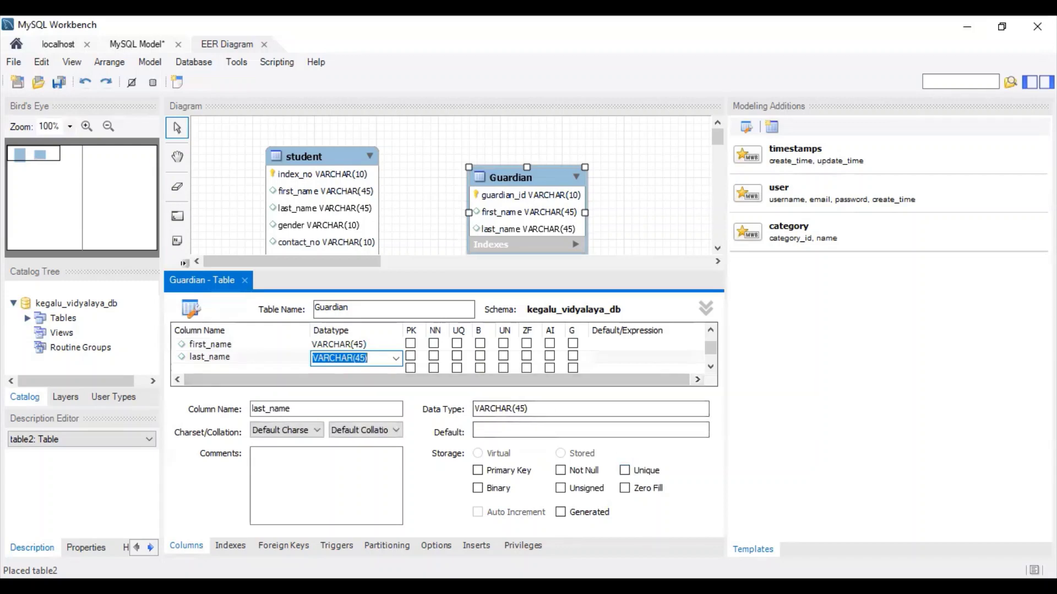
Check the guardian specification in the Question Set 04 PDF and add a gender column to the Guardian table
key(alt+Tab)
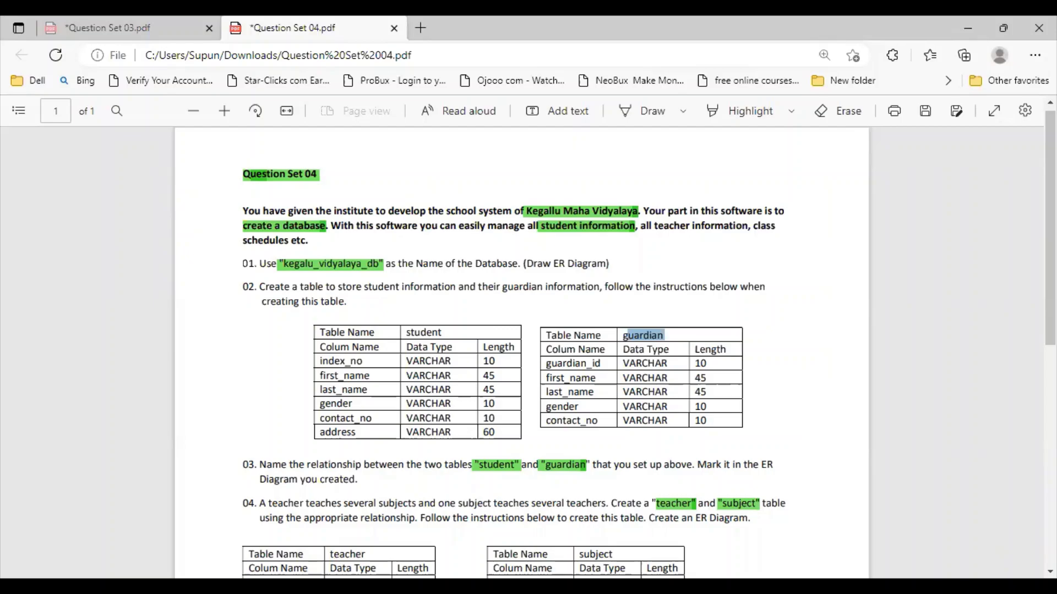
key(alt+Tab)
click(206, 369)
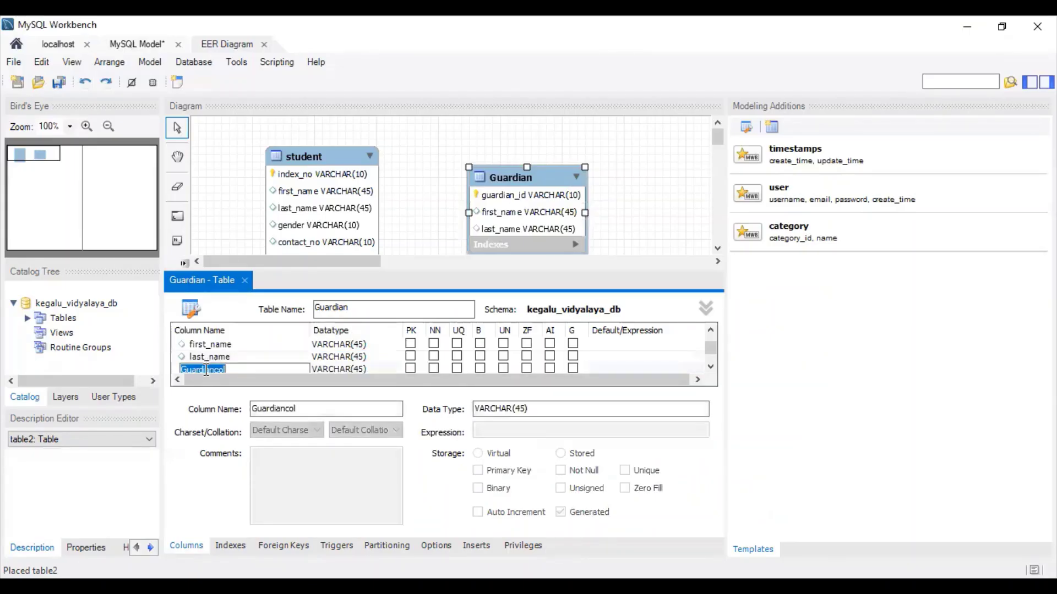
text(gender)
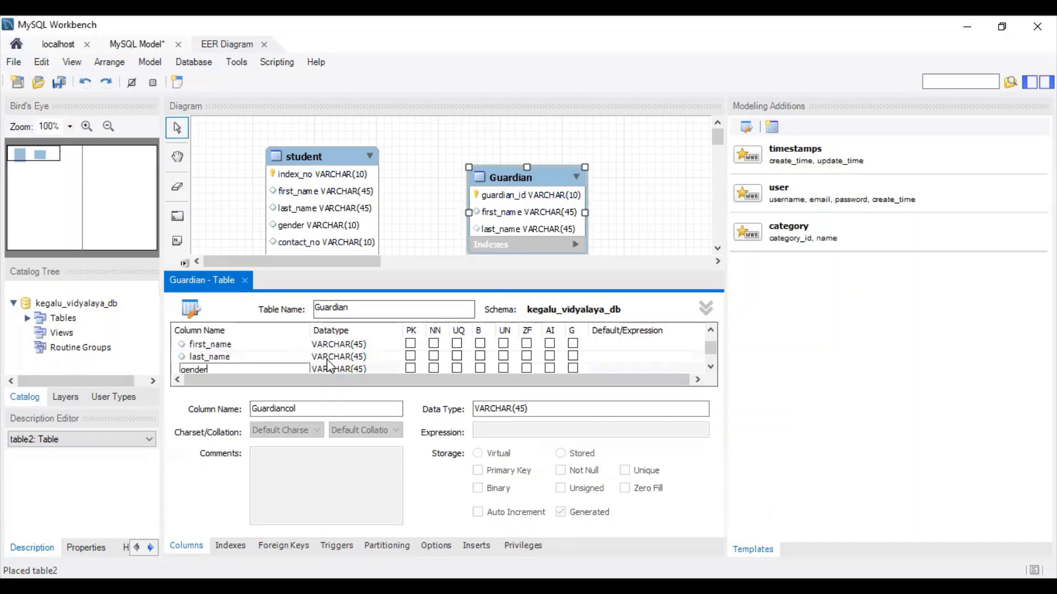
click(359, 368)
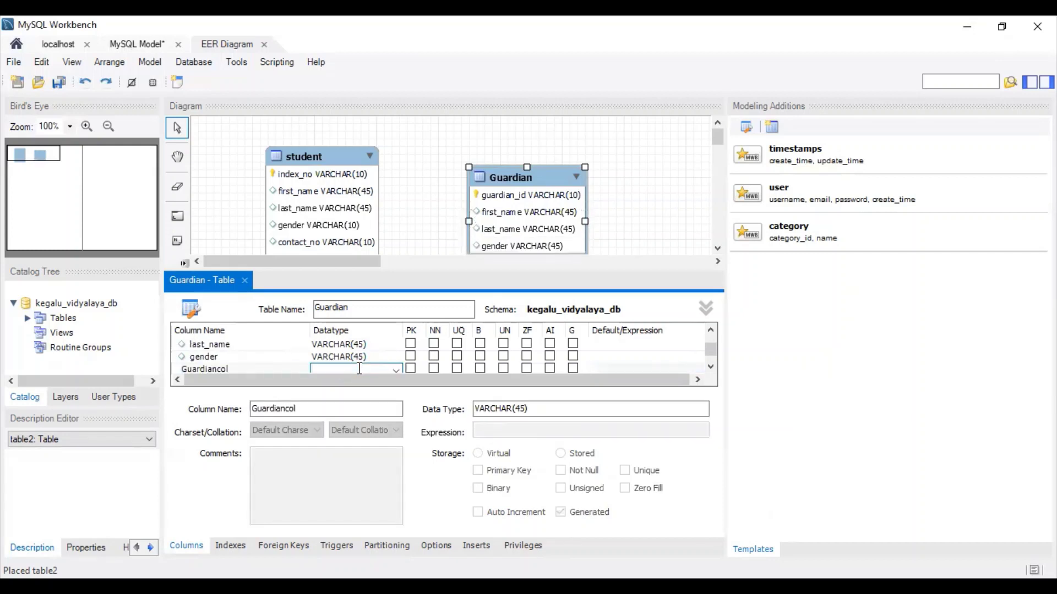
Set the data type of the Guardian table's gender column to VARCHAR(10)
click(395, 368)
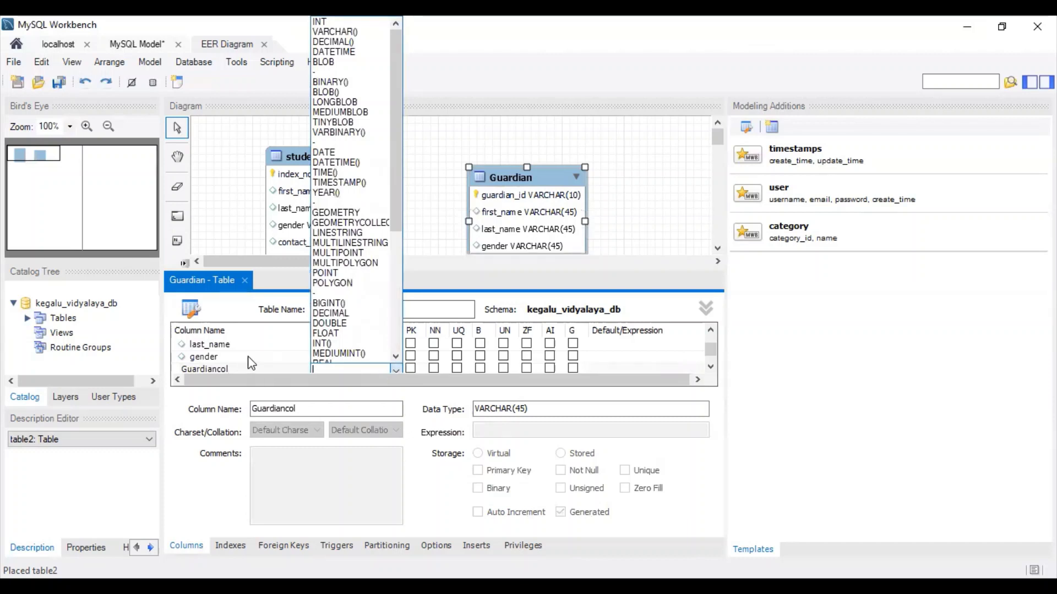
key(Escape)
key(Return)
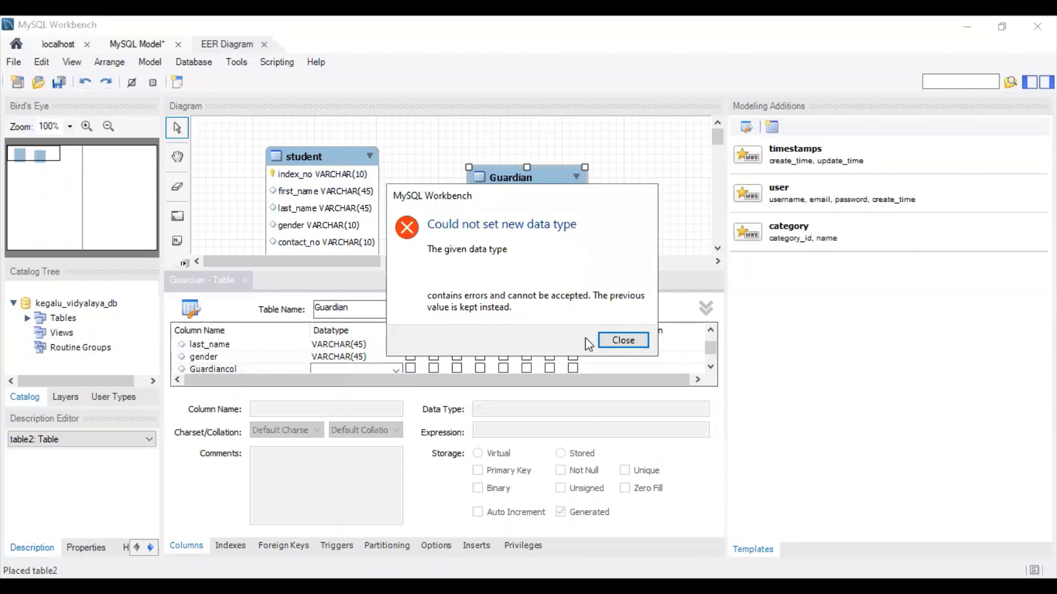
click(625, 341)
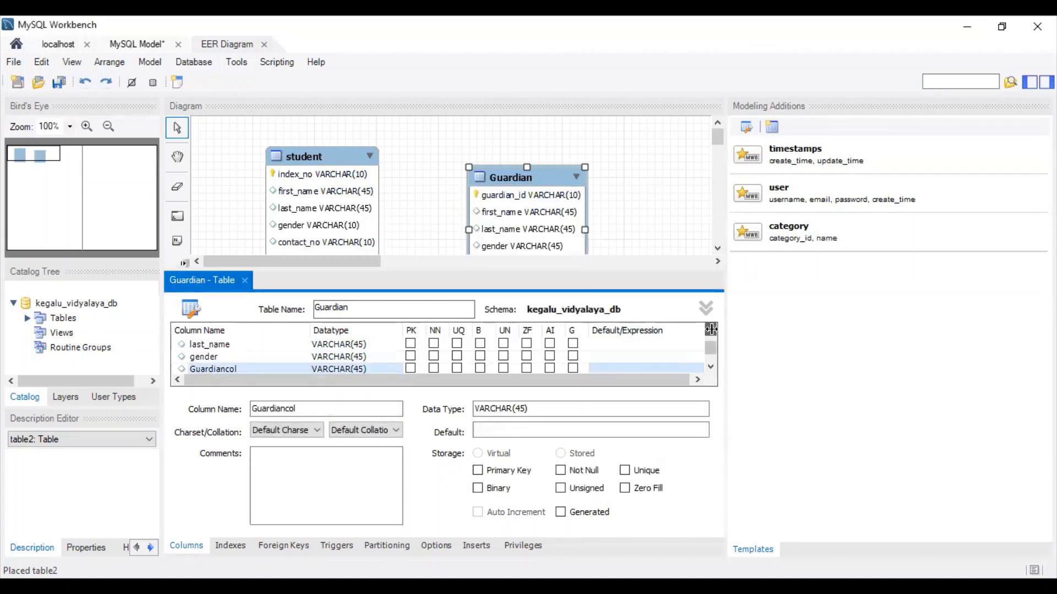
scroll(708, 329, up, 1)
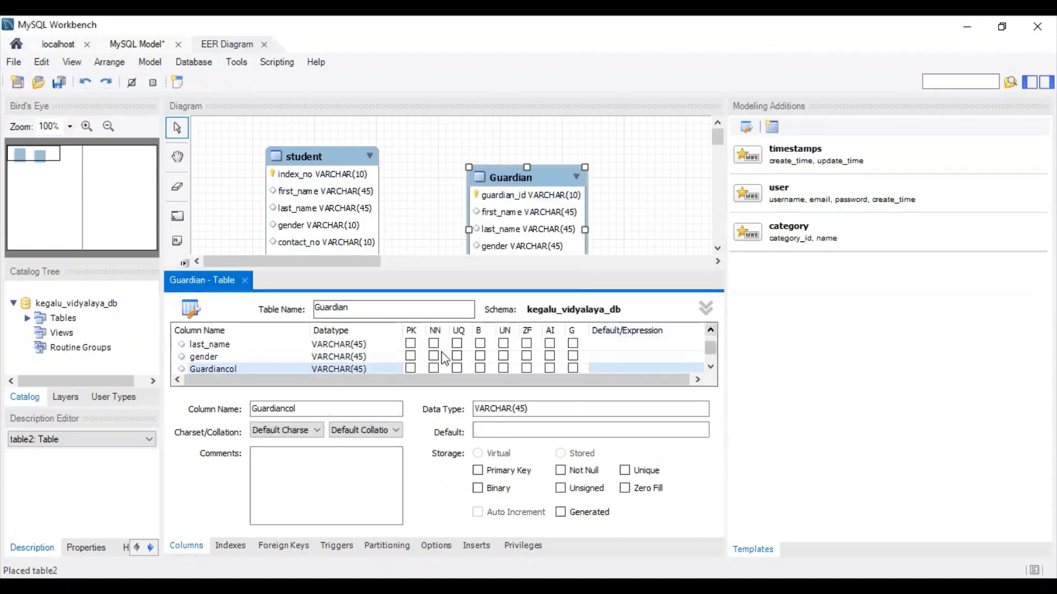
click(351, 355)
click(353, 357)
click(361, 358)
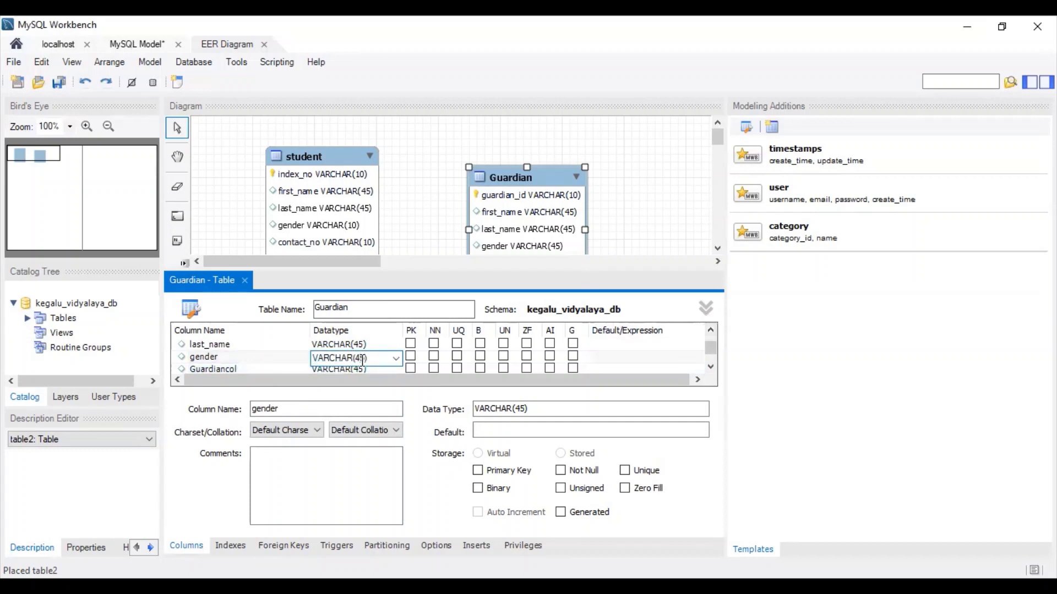
key(BackSpace)
text(10)
Rename the Guardiancol column below gender as contact_no and delete the extra placeholder column that follows it
double_click(225, 368)
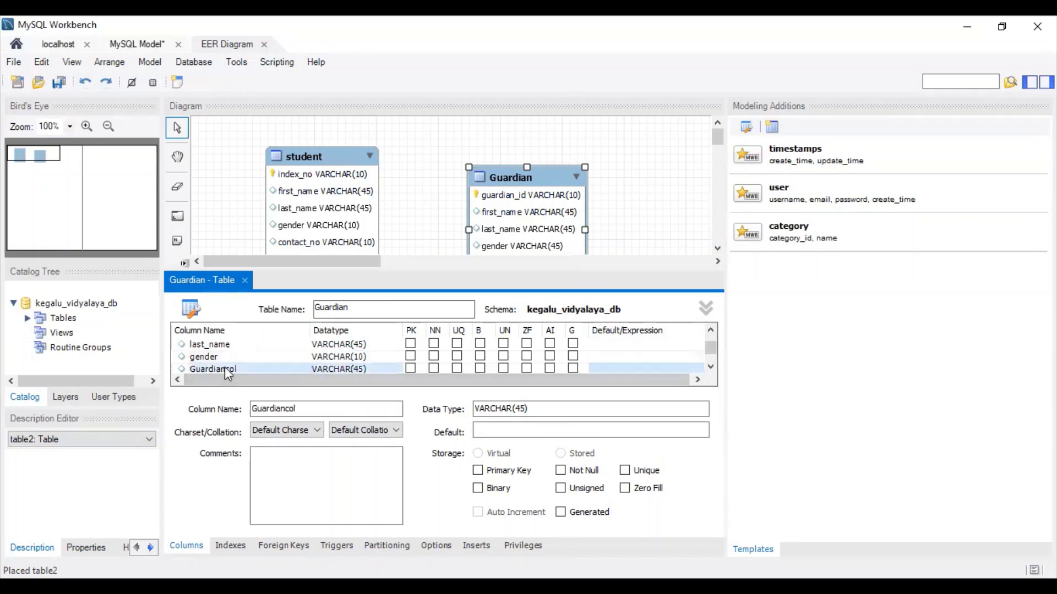
key(BackSpace)
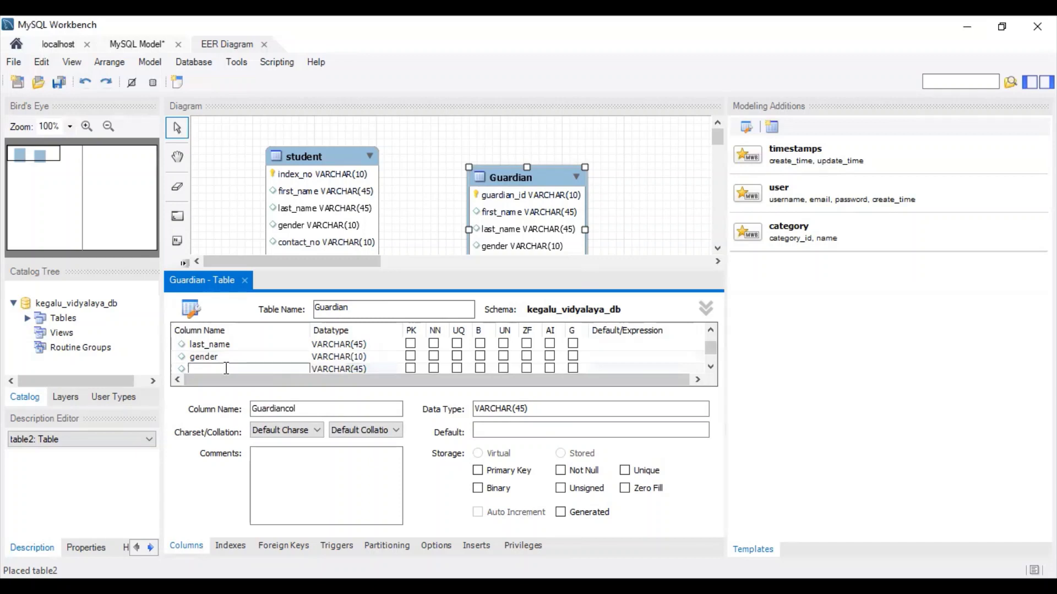
text(contact_no)
click(359, 367)
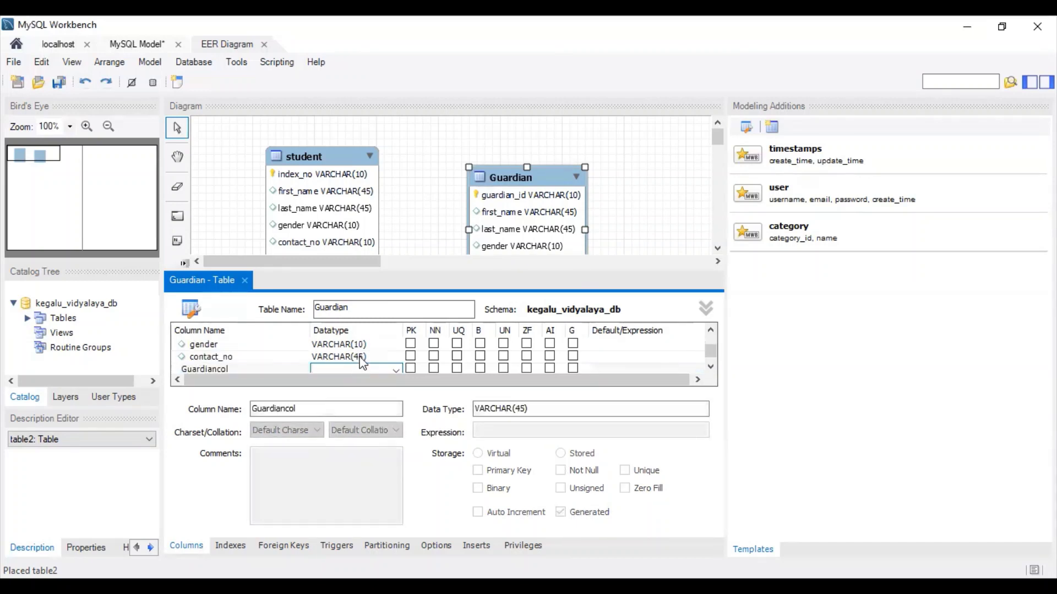
key(Return)
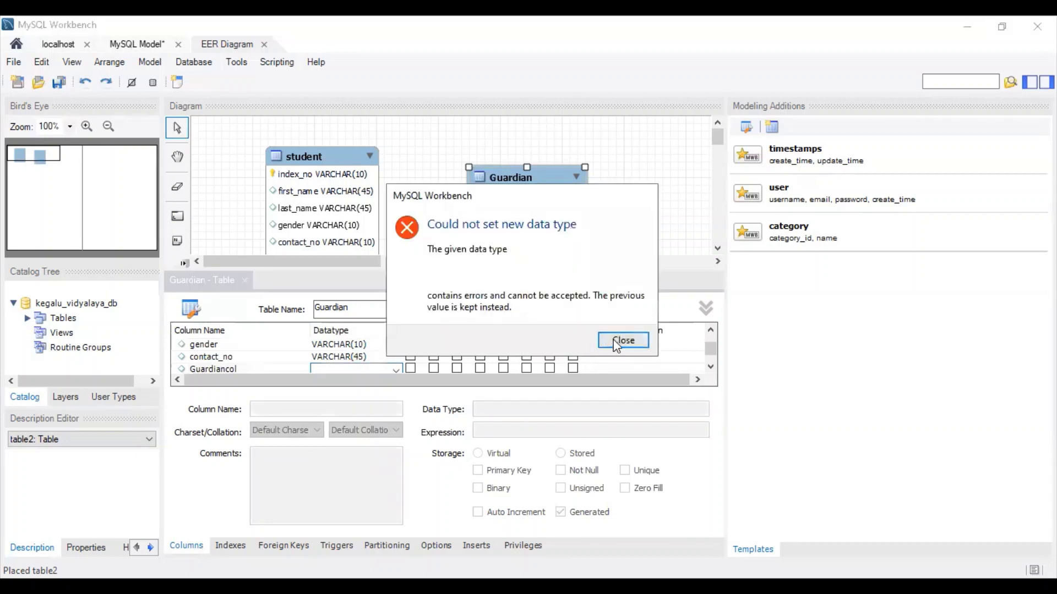
click(617, 342)
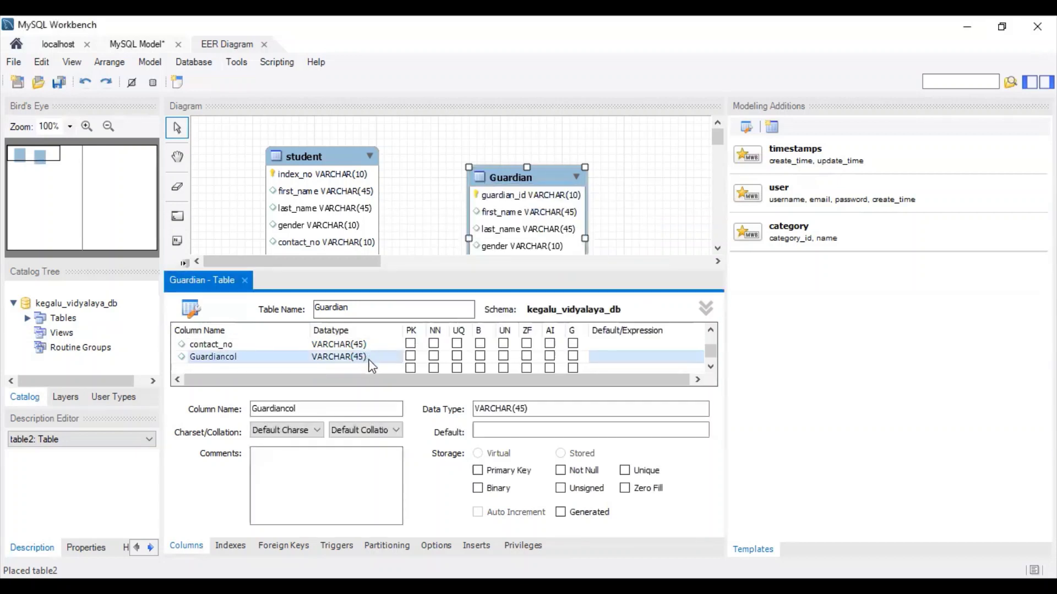
right_click(373, 363)
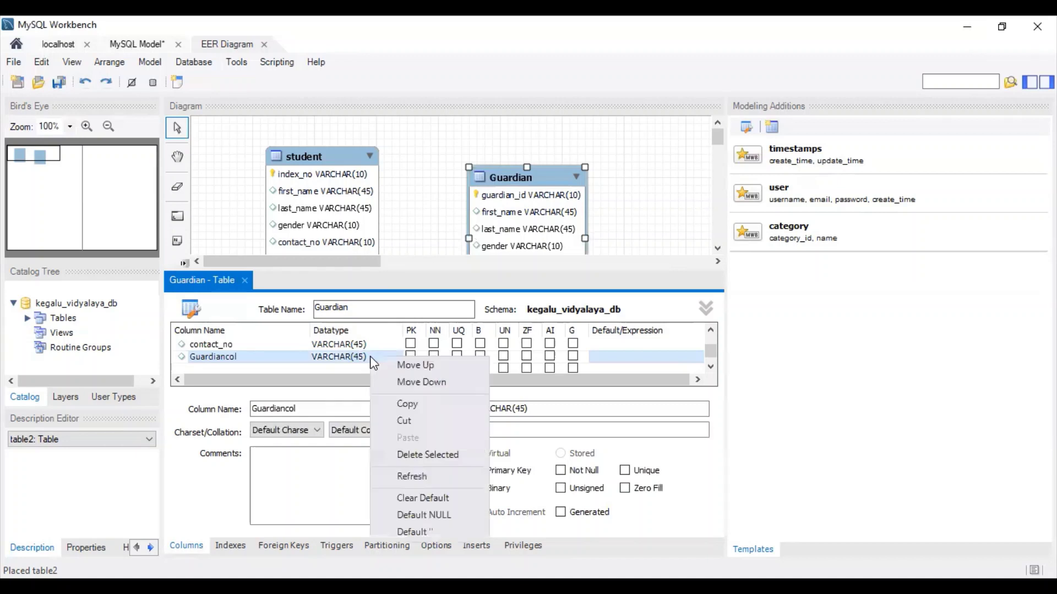
click(428, 455)
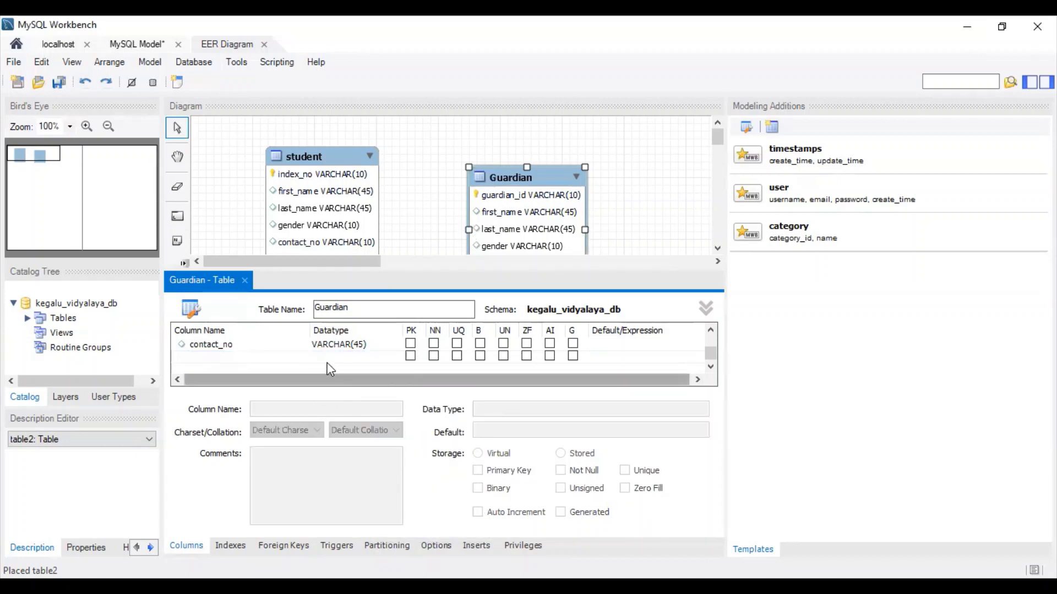
Set the data type of the Guardian table's contact_no column to VARCHAR(10) and close the table editor
click(362, 351)
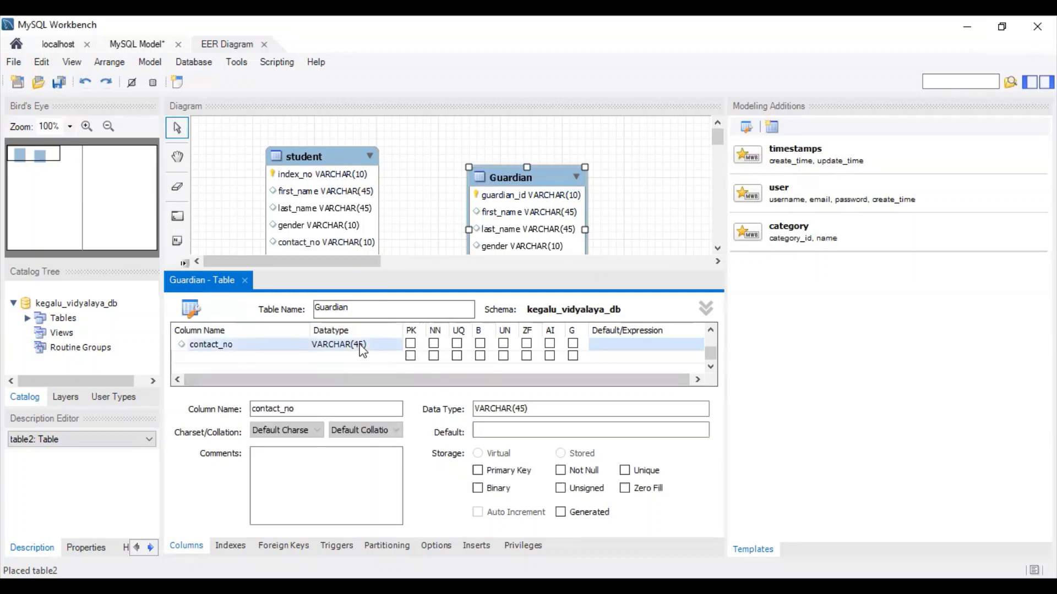
click(361, 345)
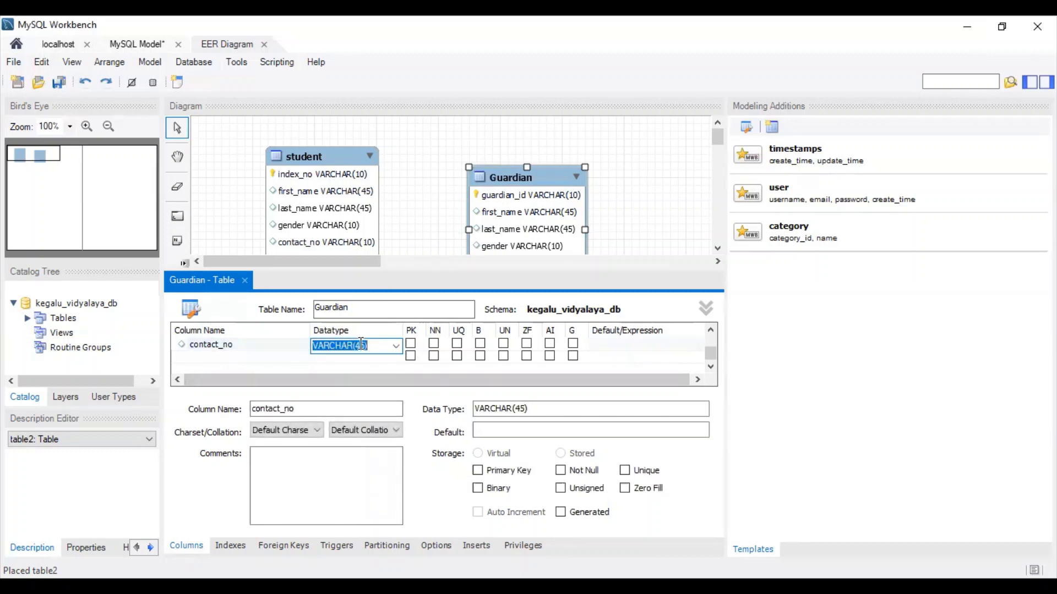
click(362, 345)
key(Delete)
key(BackSpace)
text(10)
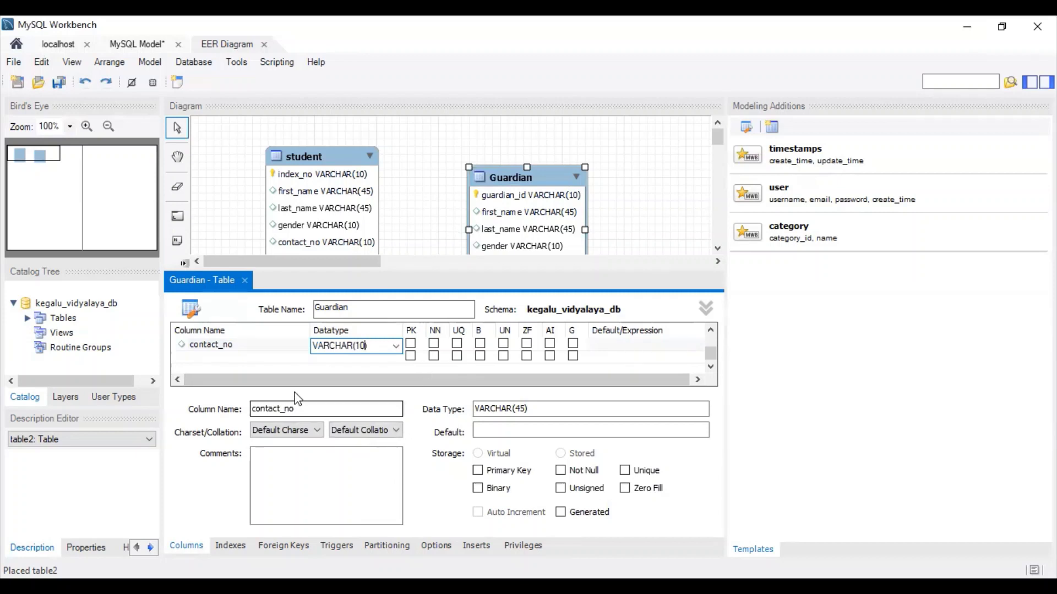
click(244, 284)
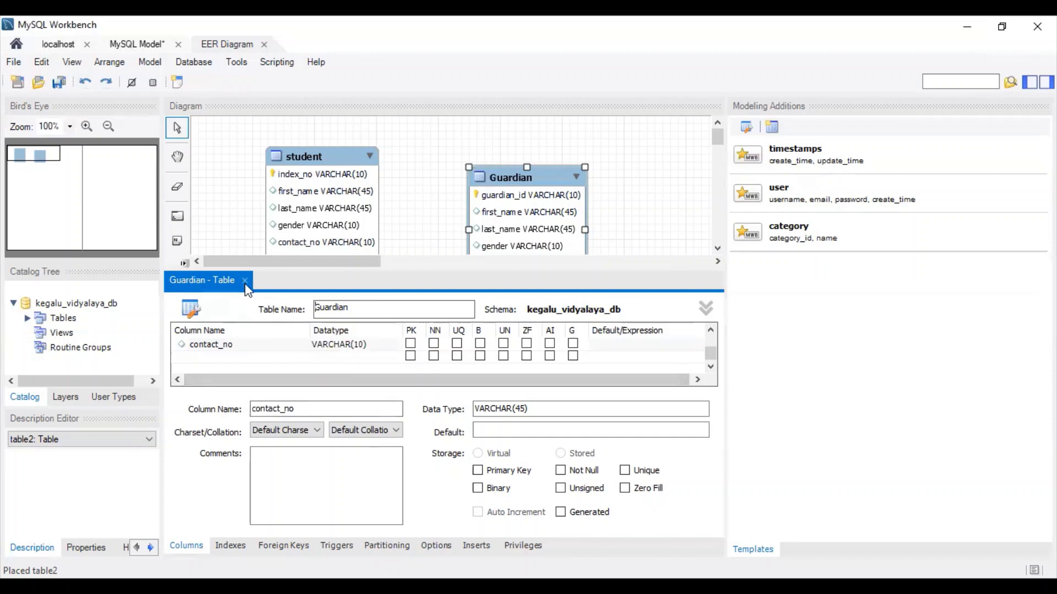
click(245, 280)
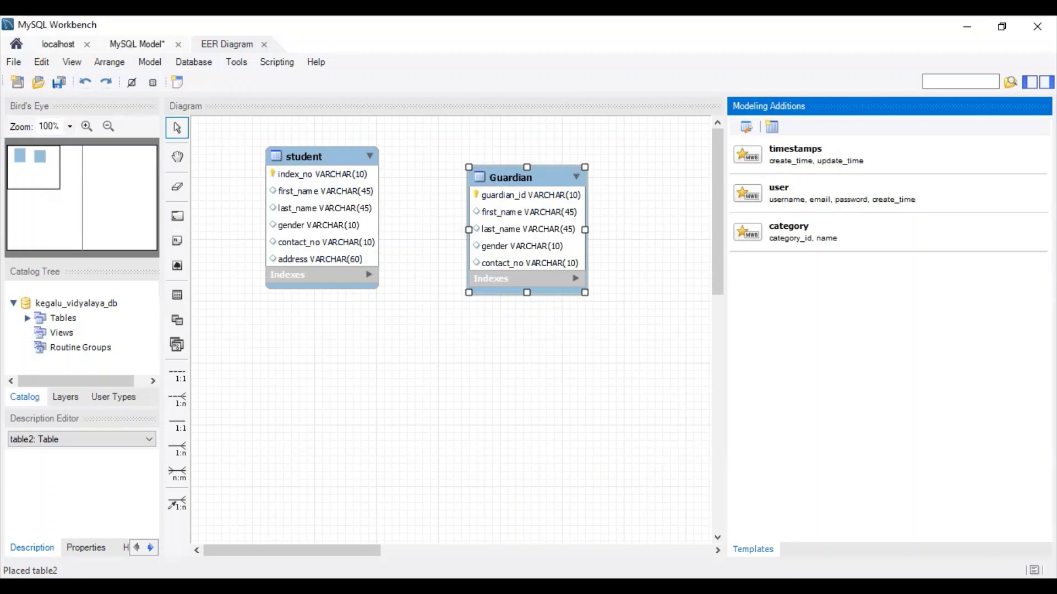
Check question 03 in the PDF, link student to Guardian with a 1:n non-identifying relationship, and move the two tables farther apart
key(alt+Tab)
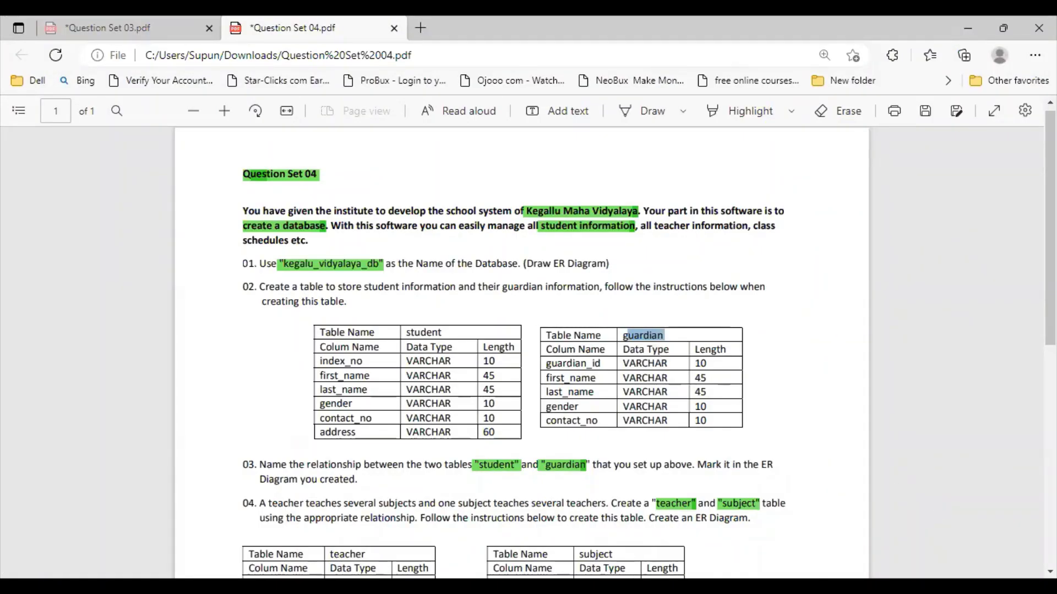
scroll(521, 352, down, 3)
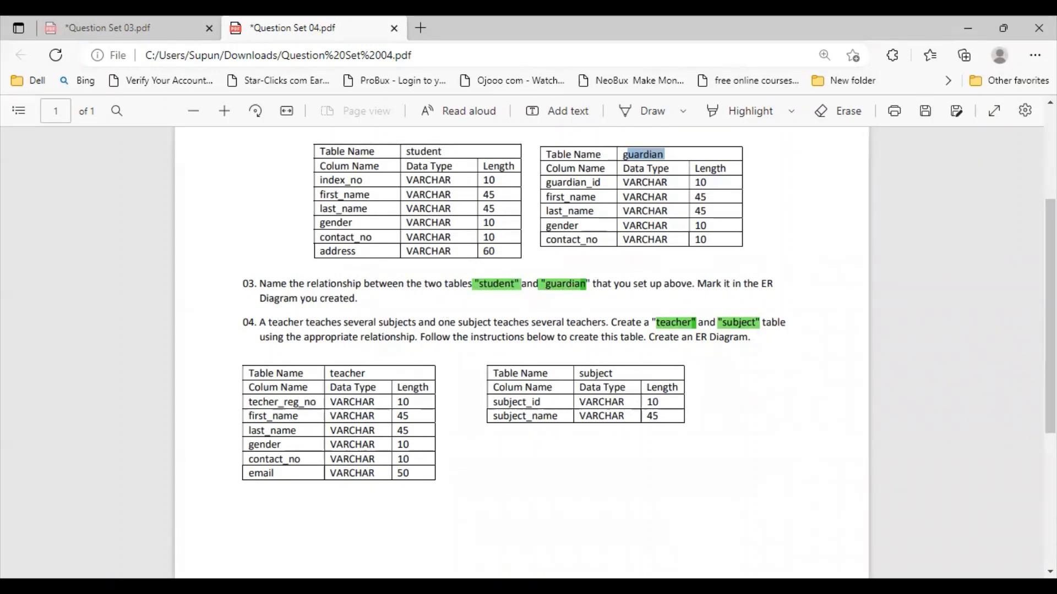
key(alt+Tab)
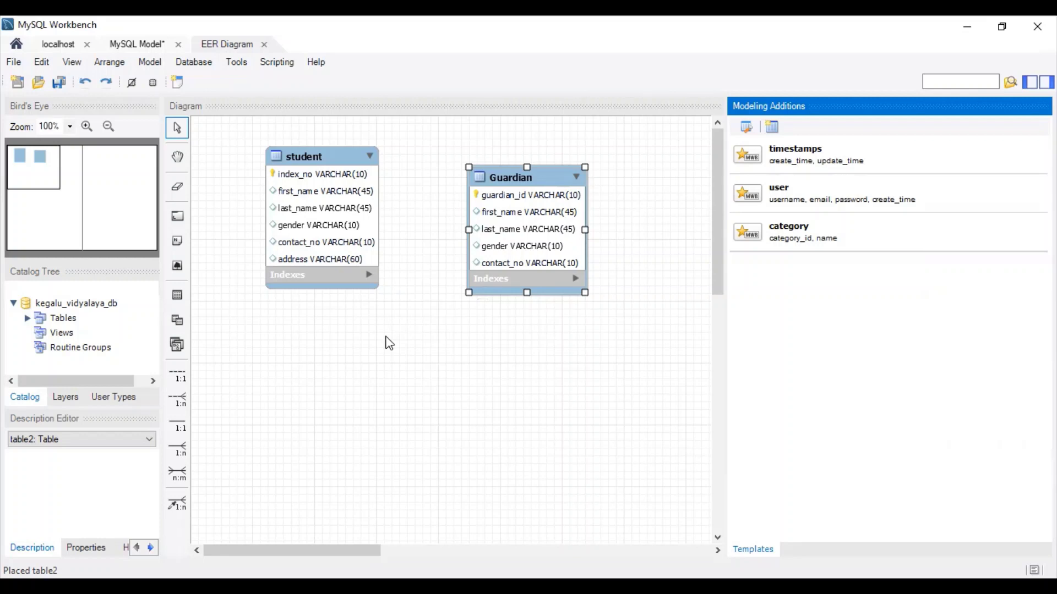
click(182, 407)
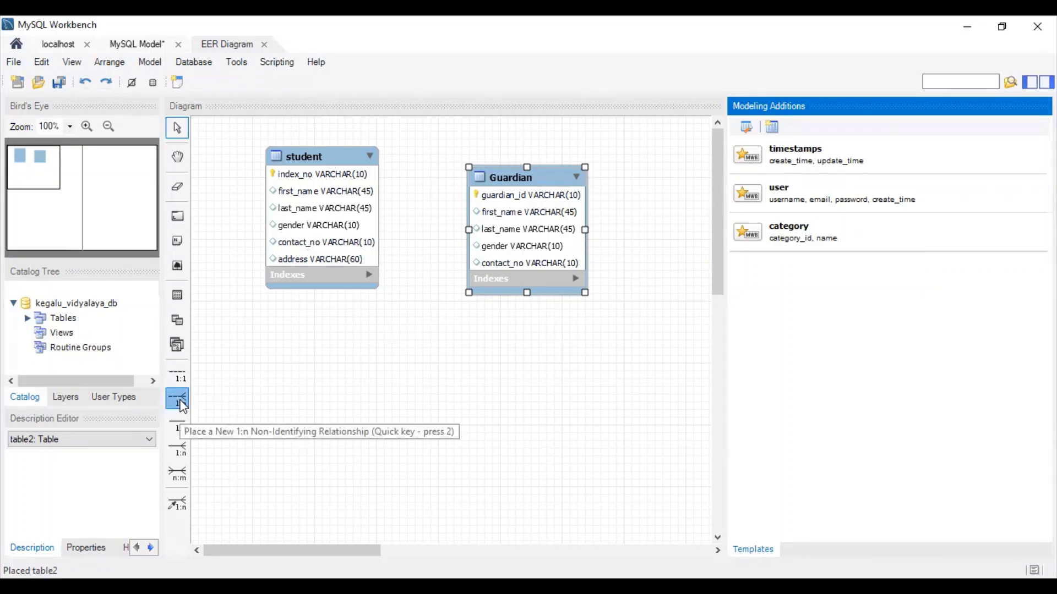
click(330, 209)
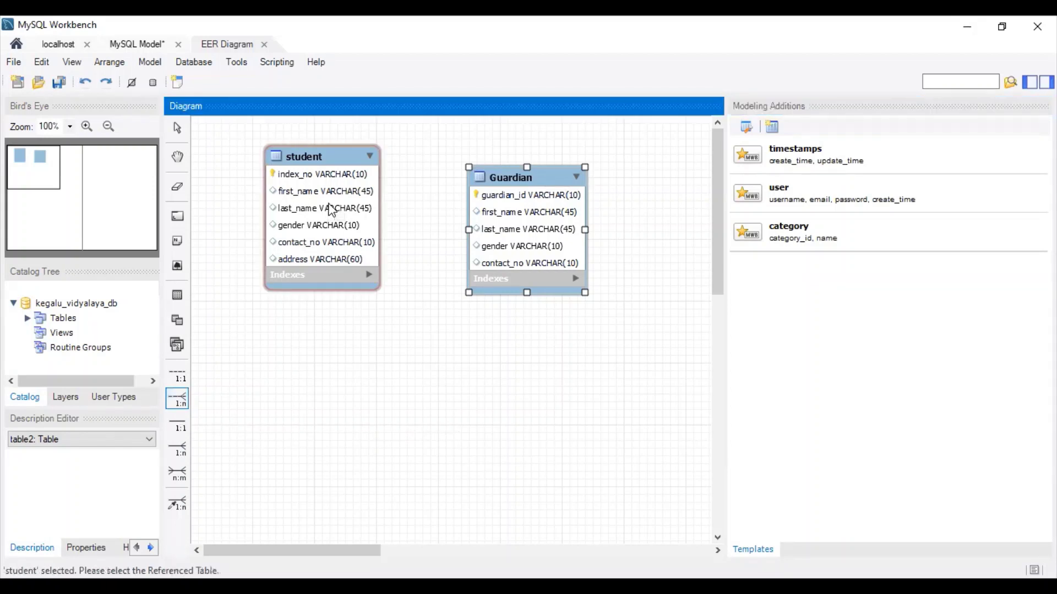
click(519, 242)
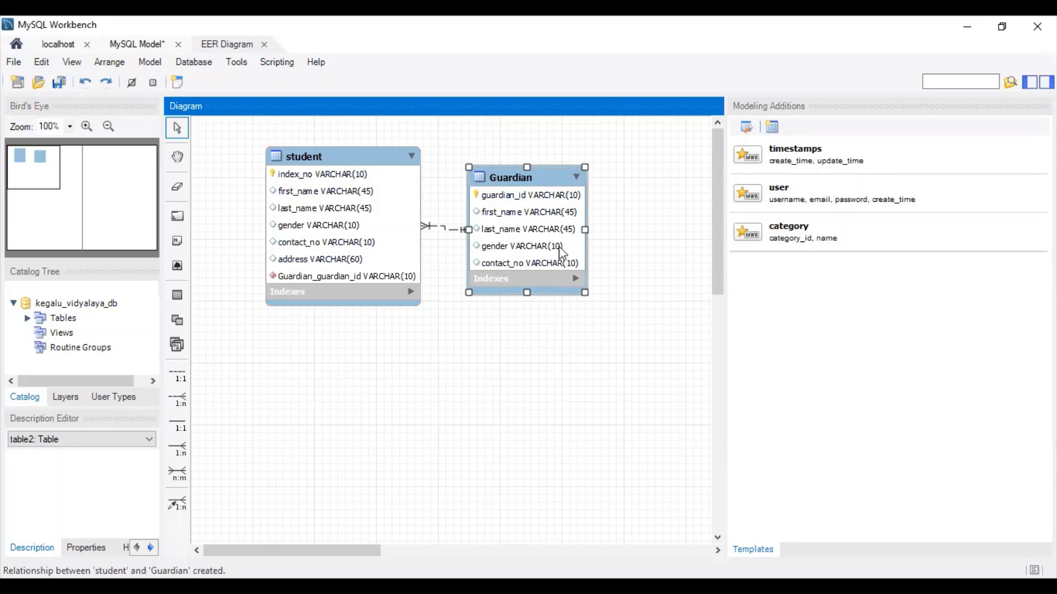
drag(554, 244, 631, 246)
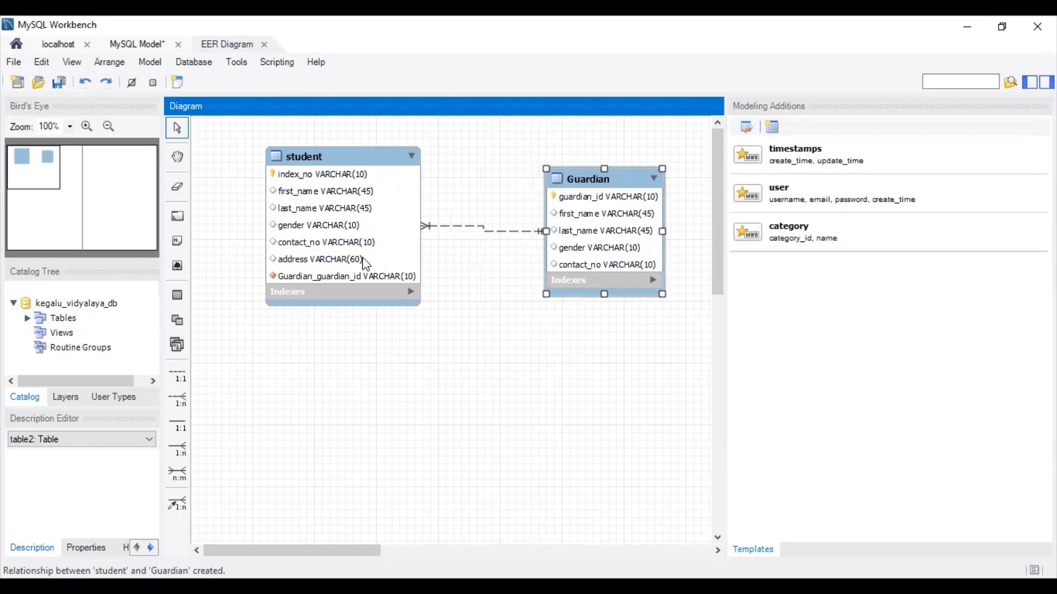
drag(358, 260, 321, 247)
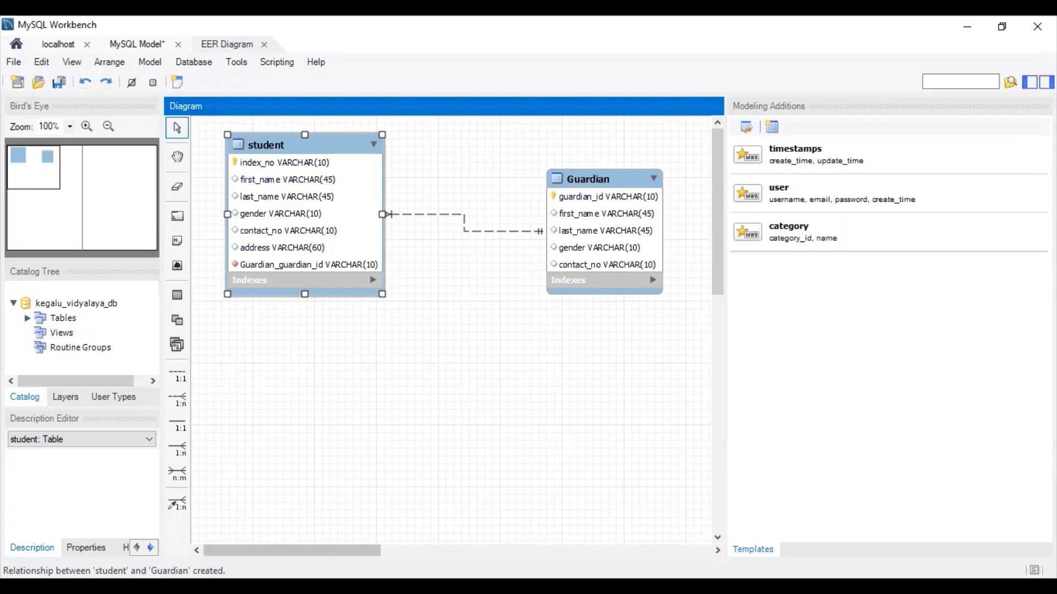
Check question 04 in the PDF, place a new table below the student table, and name it teacher
key(alt+Tab)
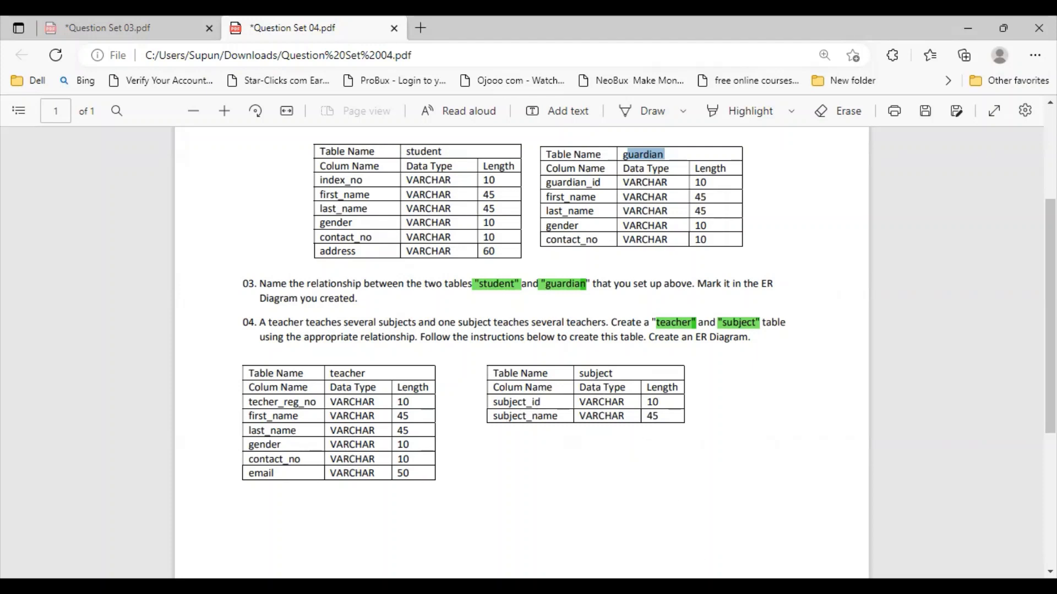
key(alt+Tab)
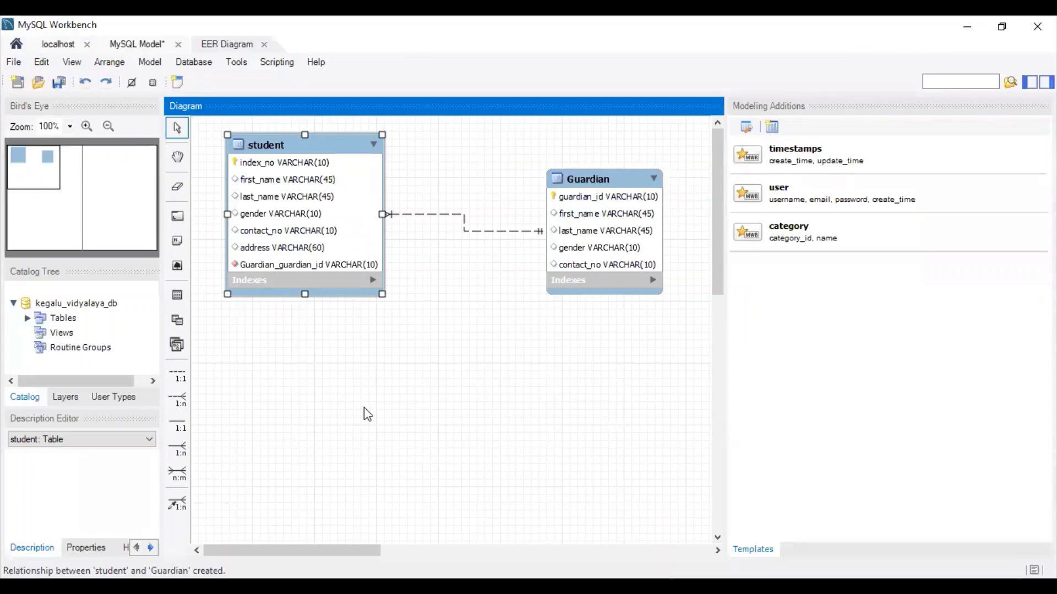
click(176, 297)
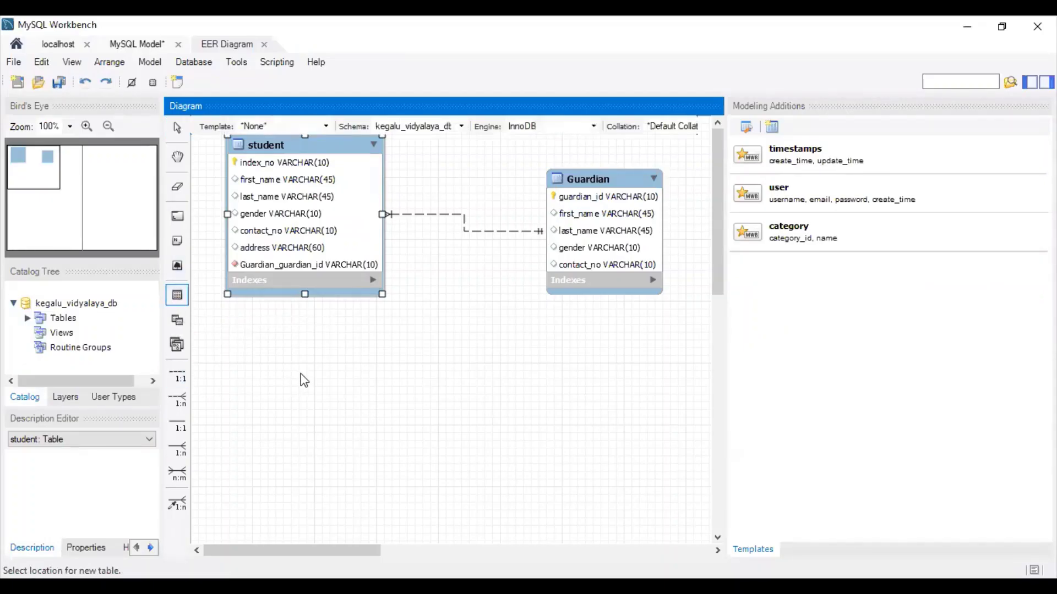
click(298, 372)
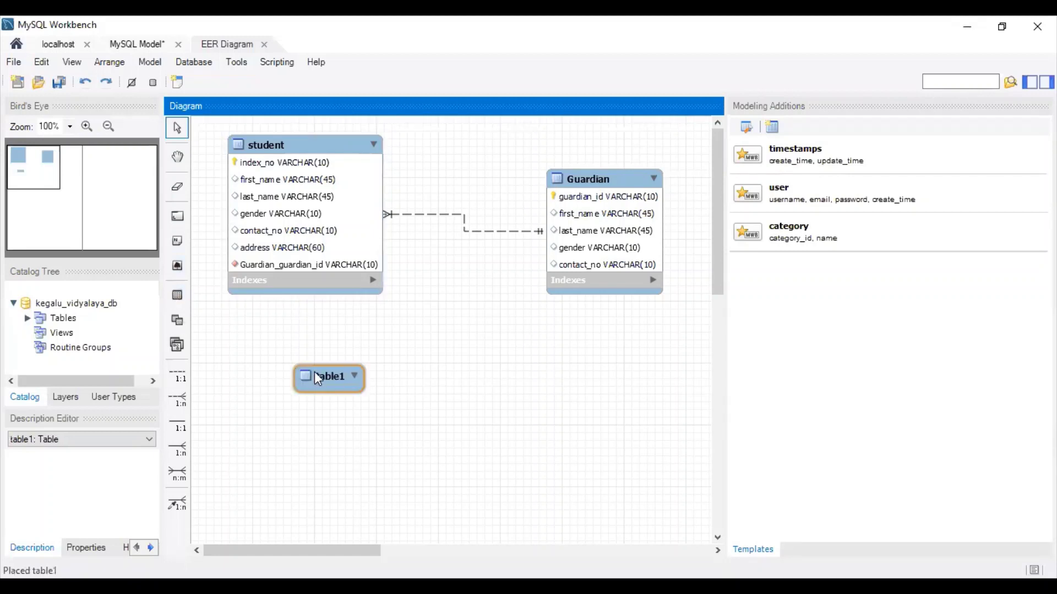
double_click(318, 379)
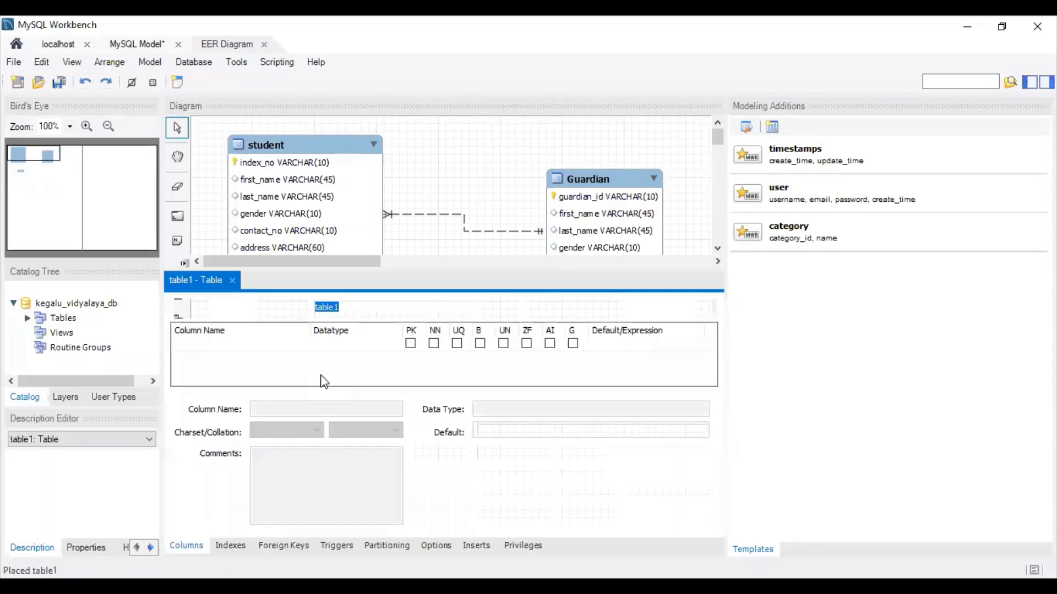
key(BackSpace)
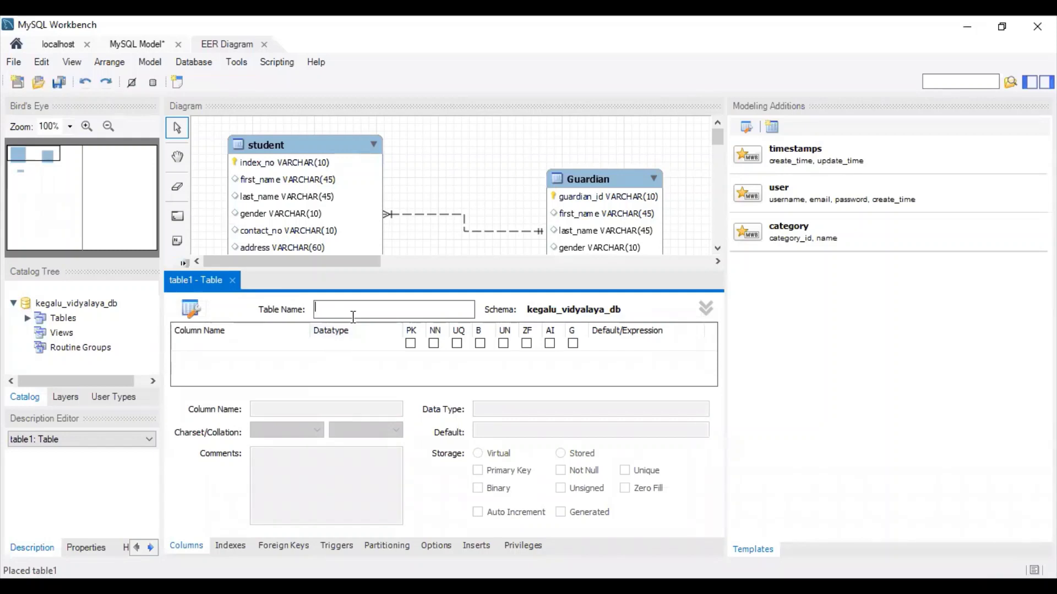
text(teacher)
Check the teacher specification in the PDF and add a first column teacher_reg_no with data type VARCHAR(10)
key(alt+Tab)
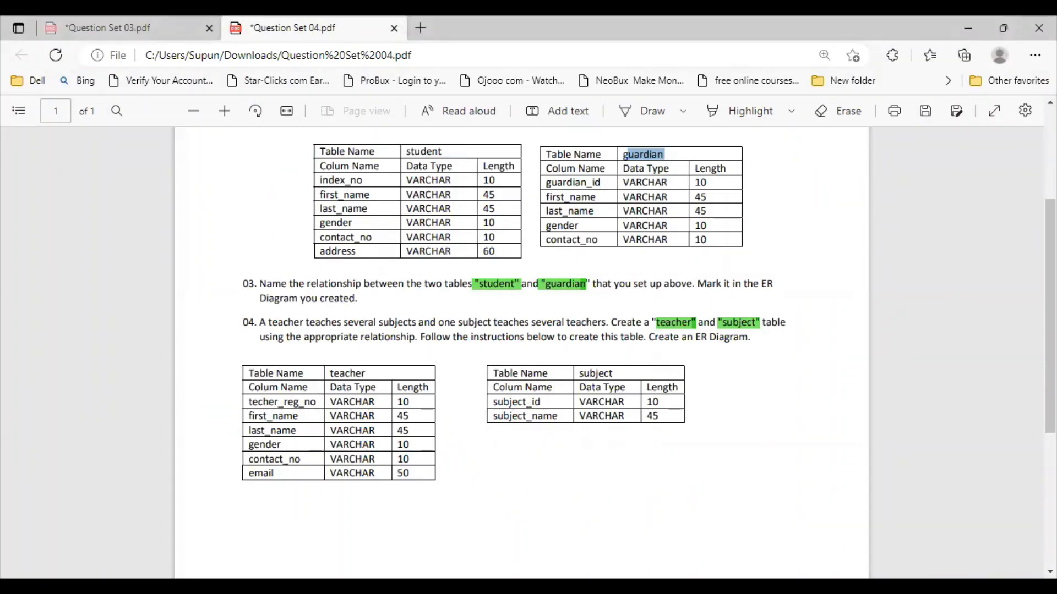
key(alt+Tab)
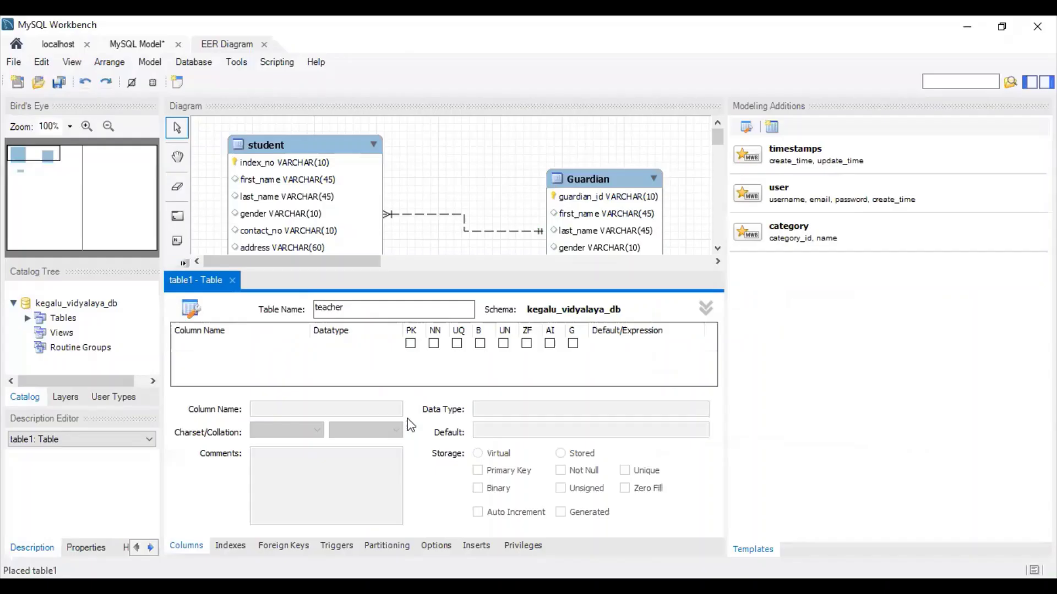
double_click(208, 345)
text(tea)
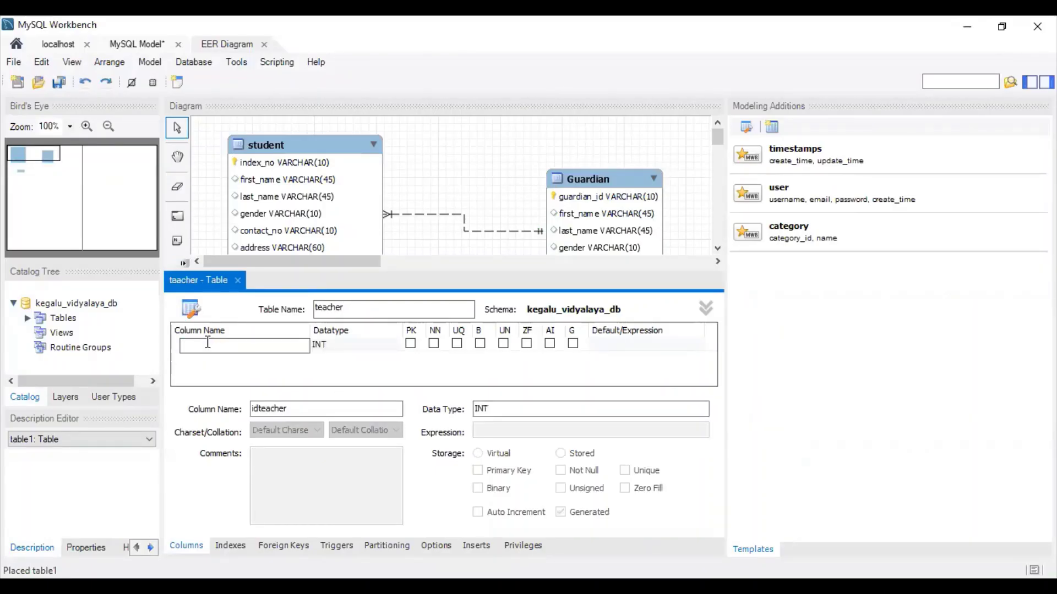
text(cher_reg_no)
click(385, 345)
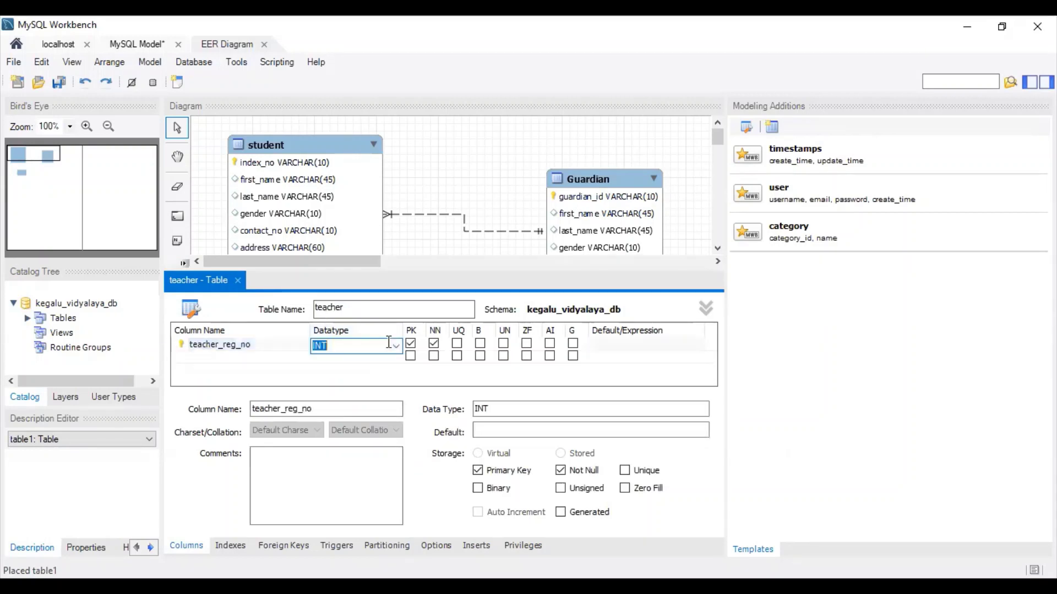
click(396, 346)
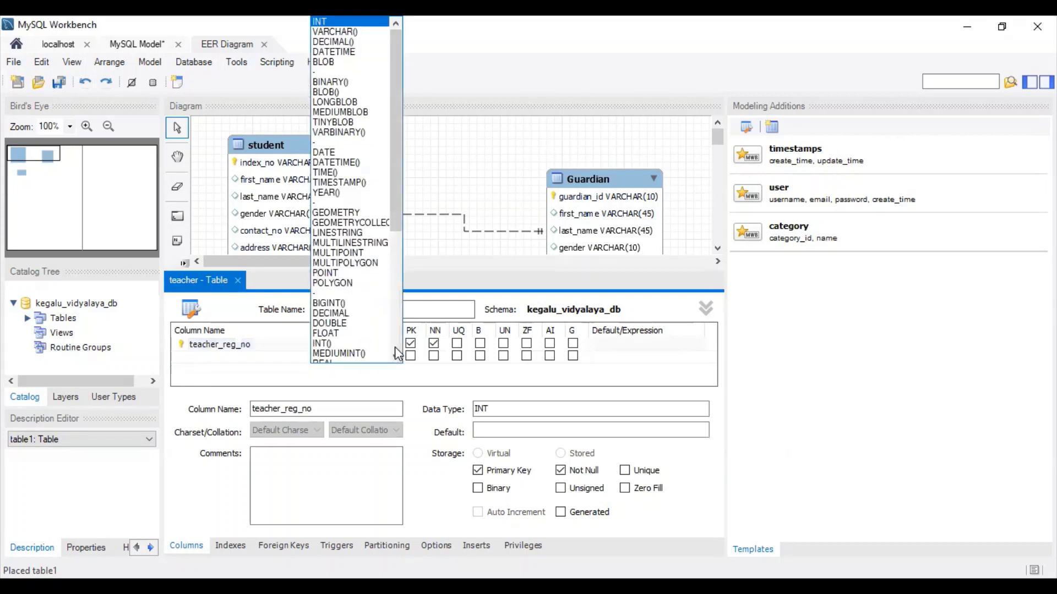
click(325, 37)
text(10)
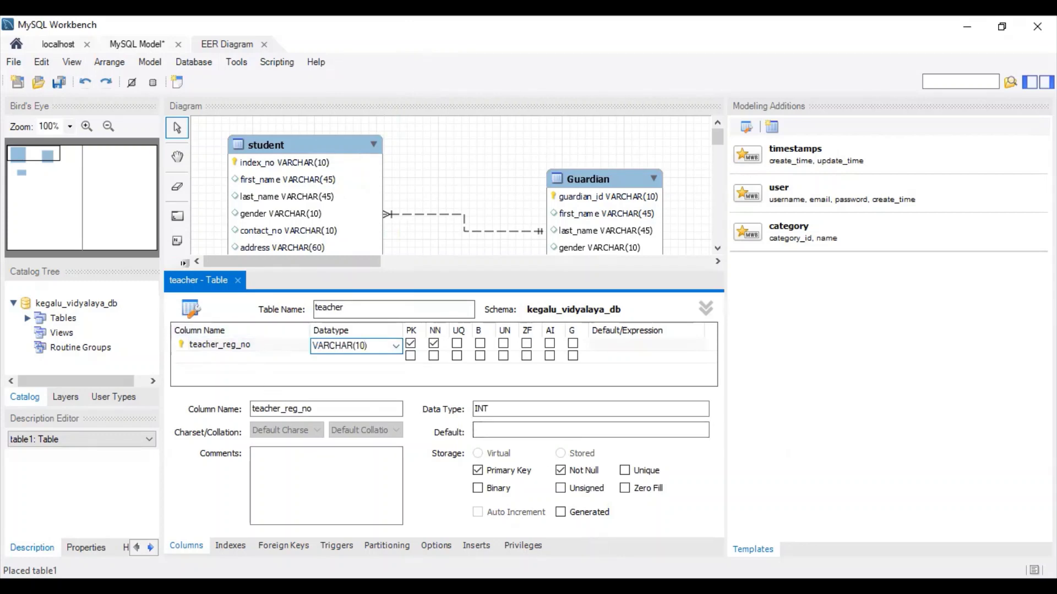
Consult the PDF and add first_name and last_name columns to the teacher table, keeping VARCHAR(45) for both
key(alt+Tab)
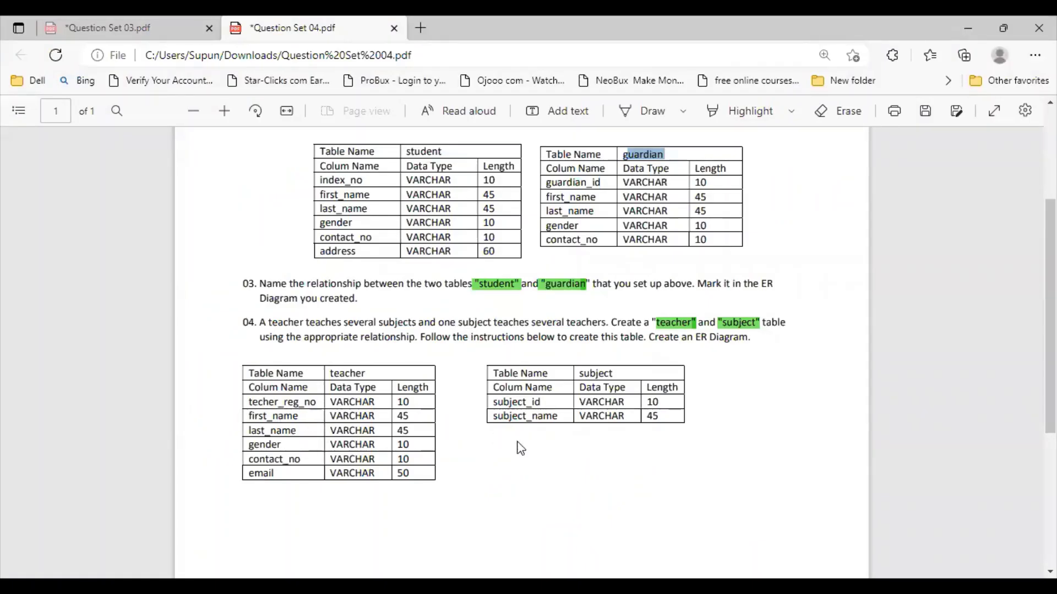
key(alt+Tab)
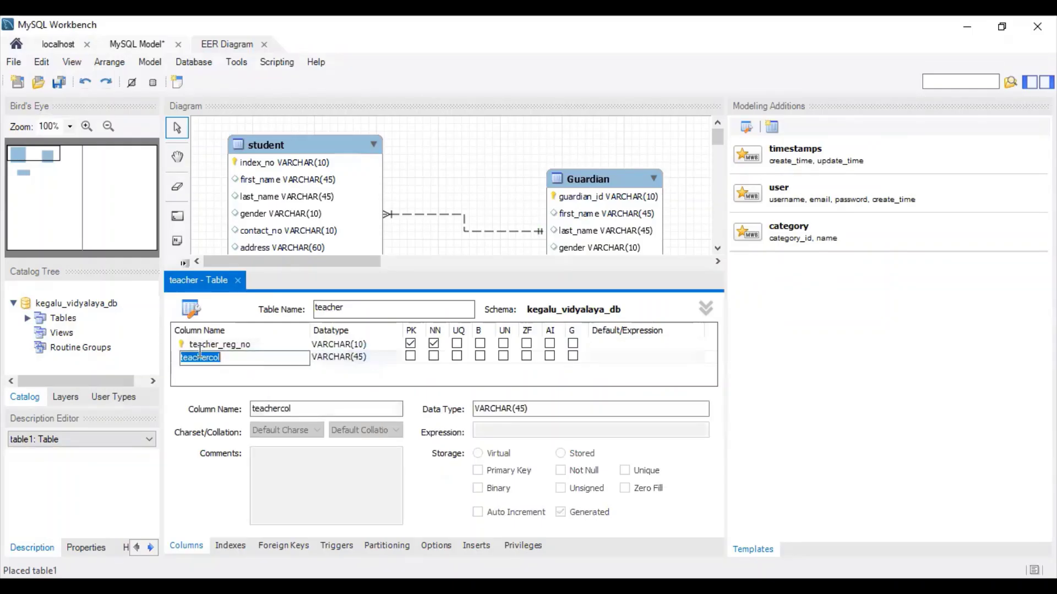
text(first_name)
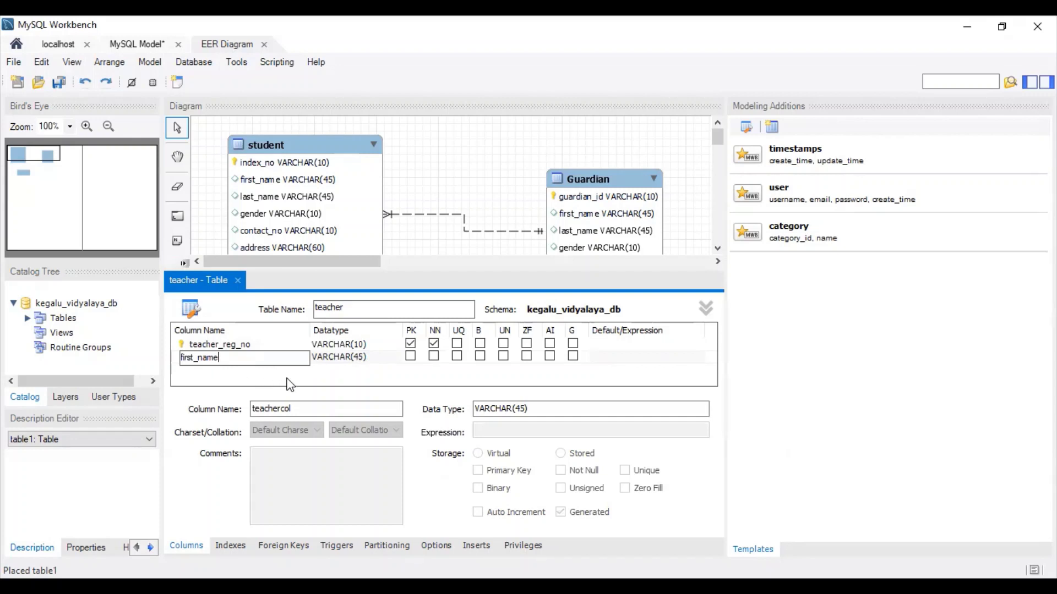
key(Tab)
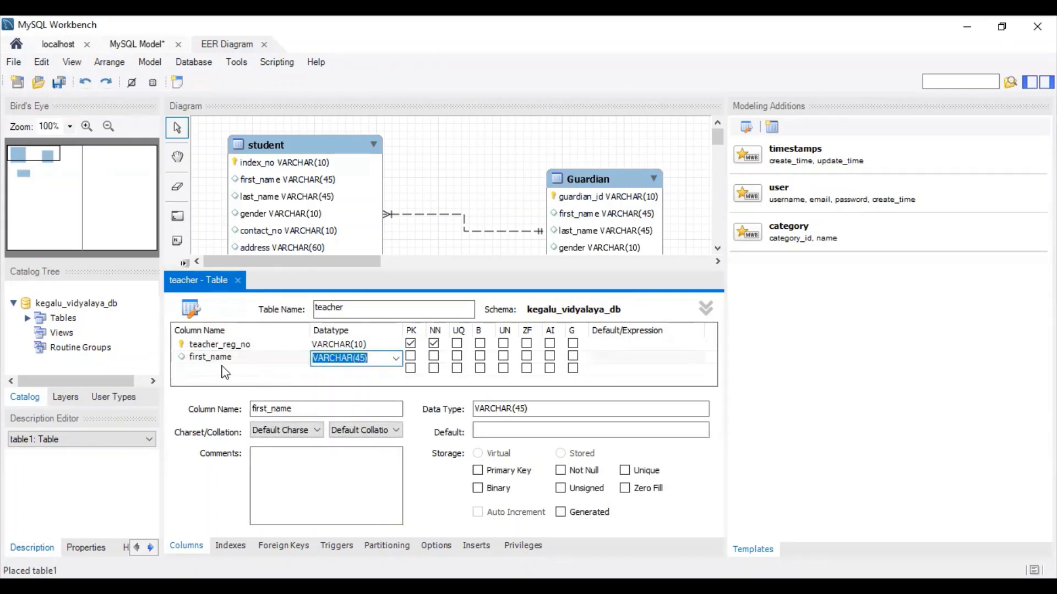
key(Tab)
key(BackSpace)
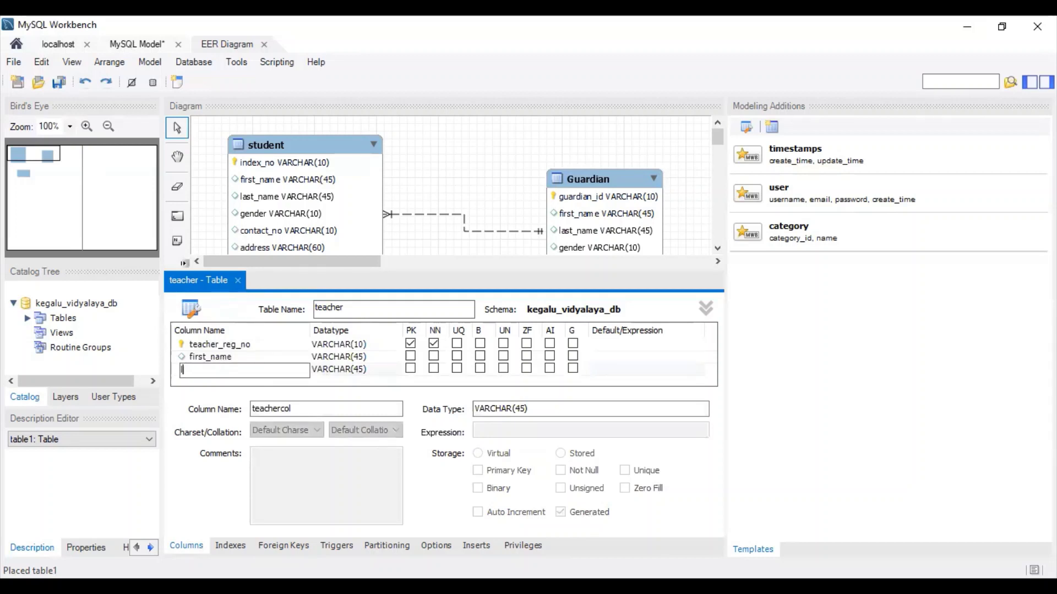
text(last_name)
key(Tab)
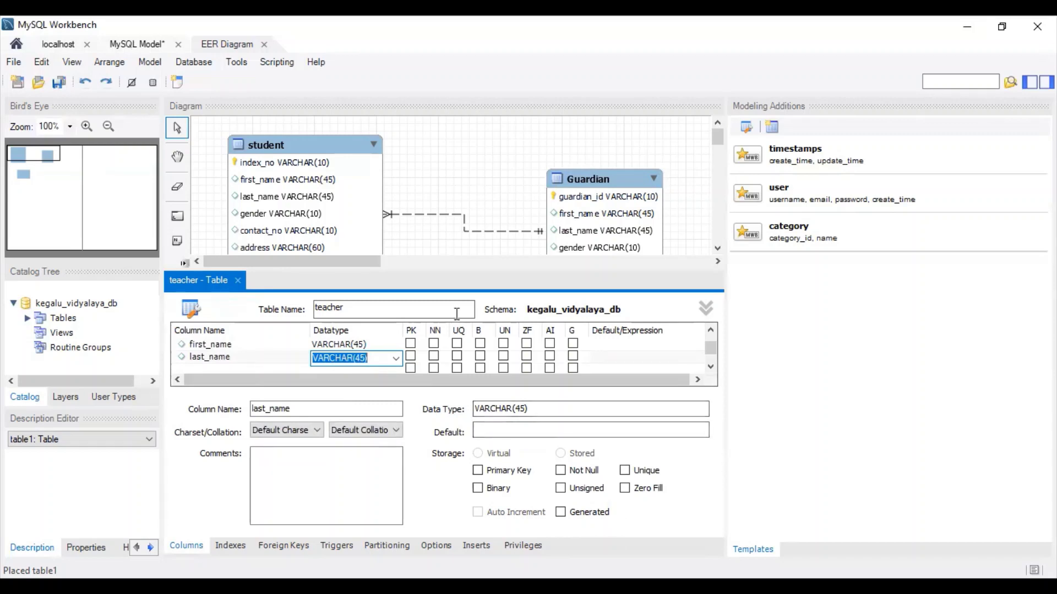
Check the next teacher column in the PDF and add a gender column below last_name
key(alt+Tab)
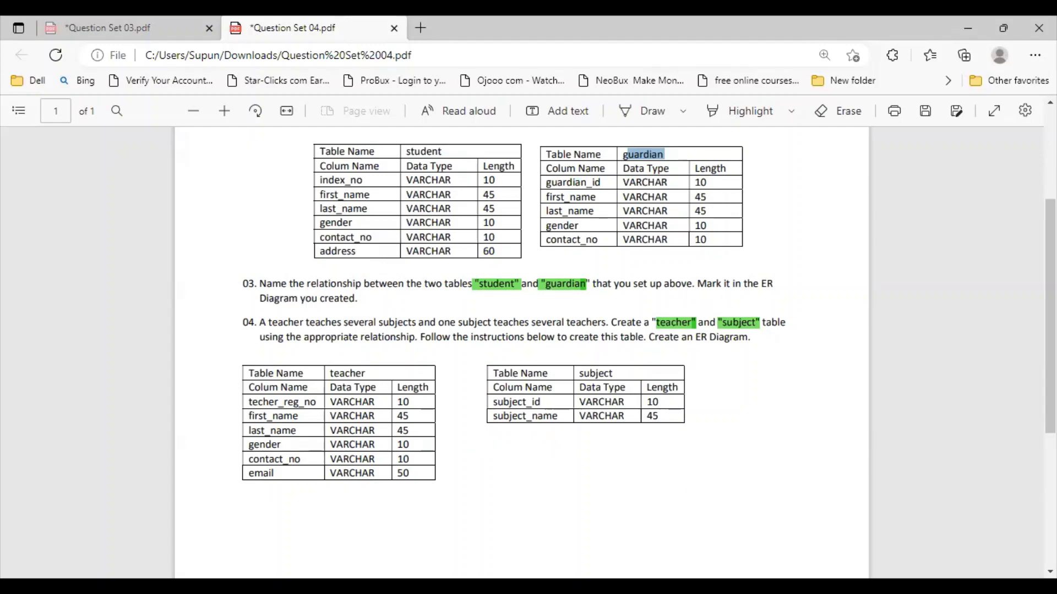
key(alt+Tab)
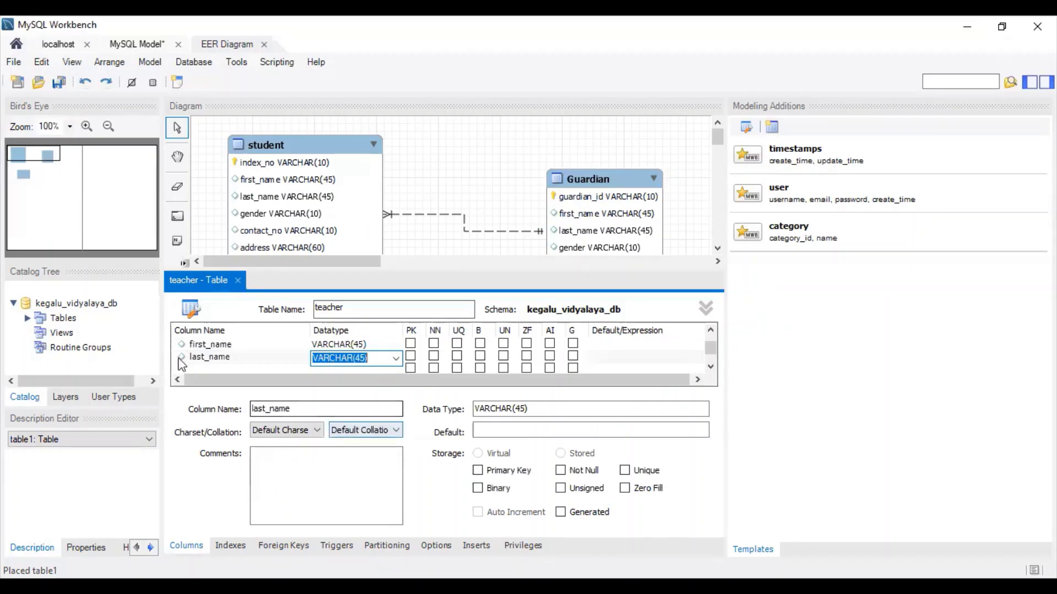
click(202, 368)
click(202, 368)
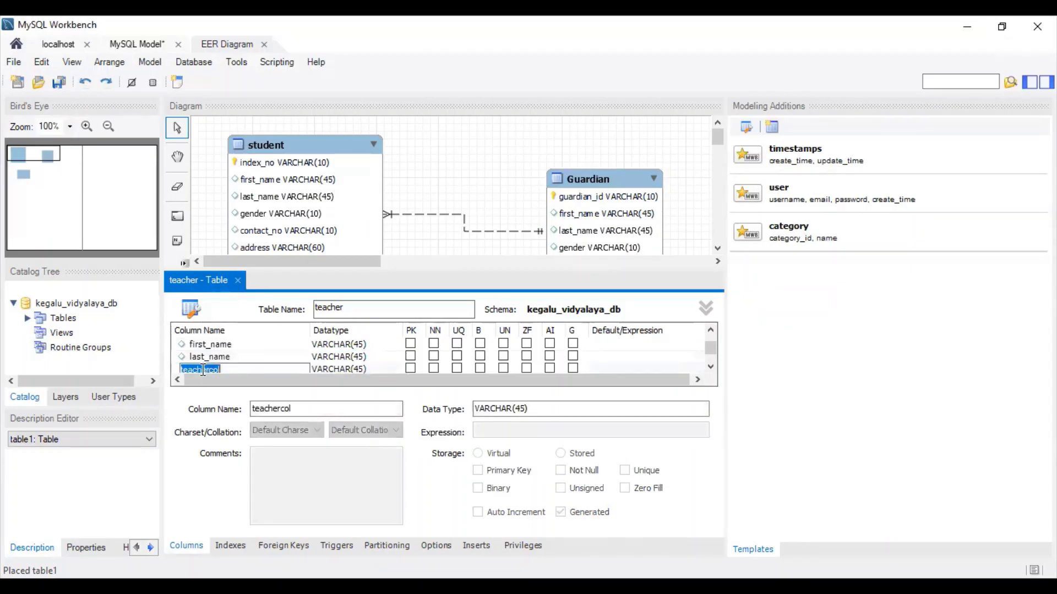
text(gender)
key(Return)
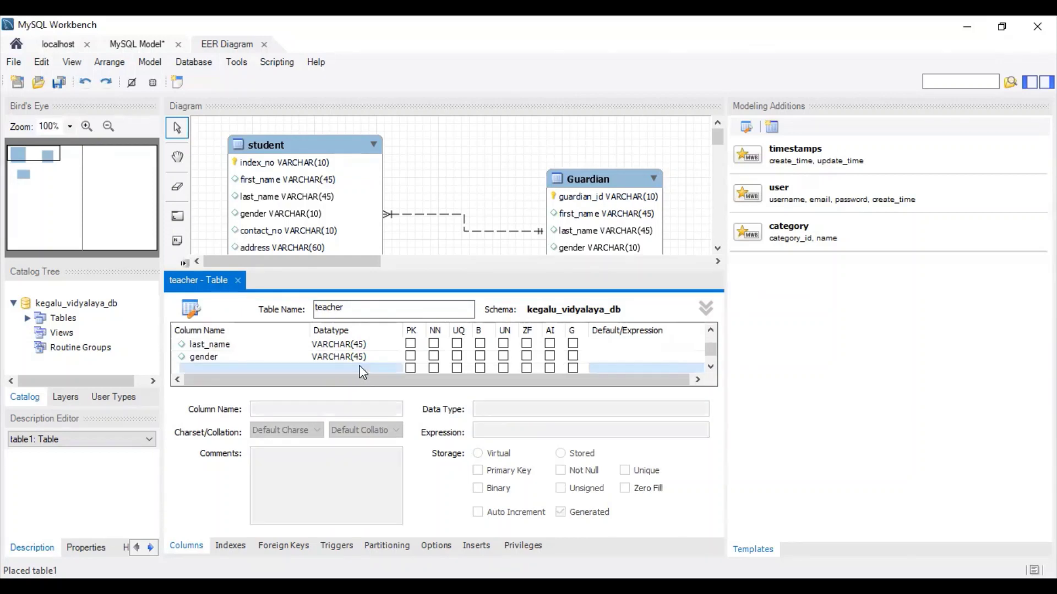
Set the data type of the teacher table's gender column to VARCHAR(10)
double_click(356, 356)
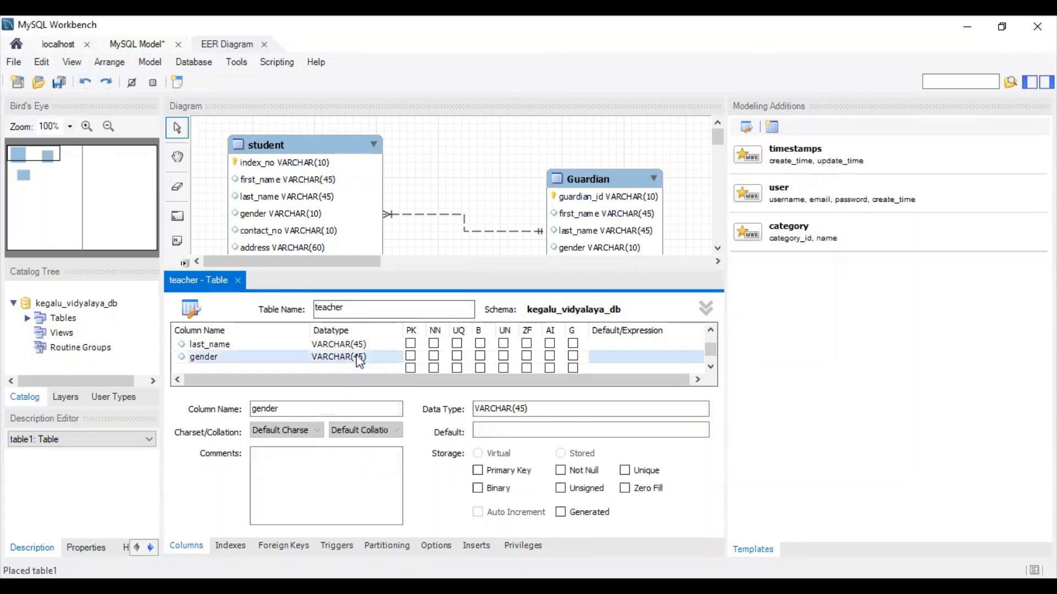
click(358, 357)
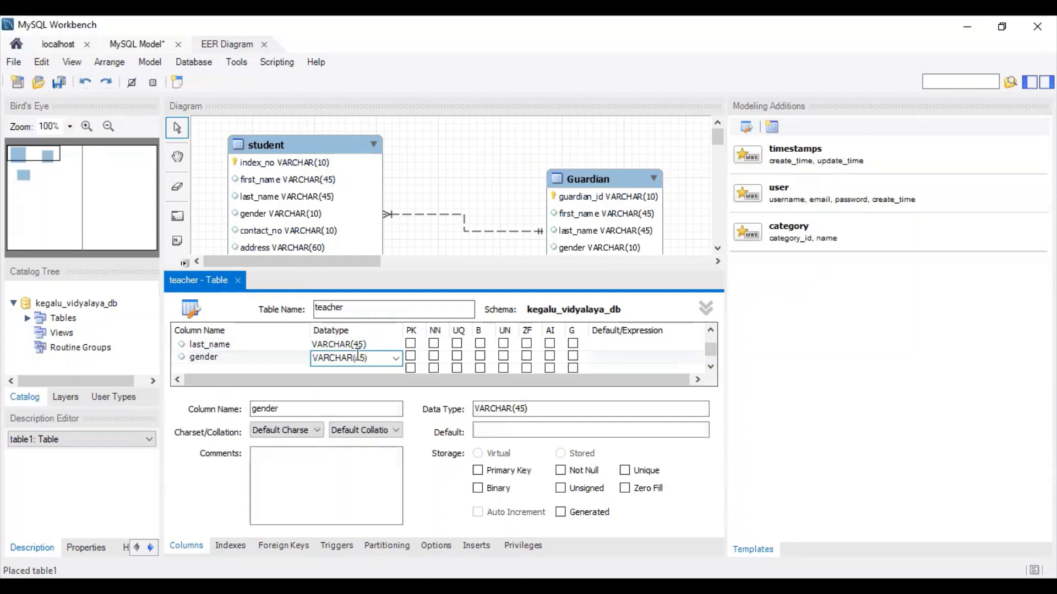
key(Right)
key(BackSpace)
key(BackSpace)
text(10)
Add a contact_no column below gender in the teacher table
click(225, 367)
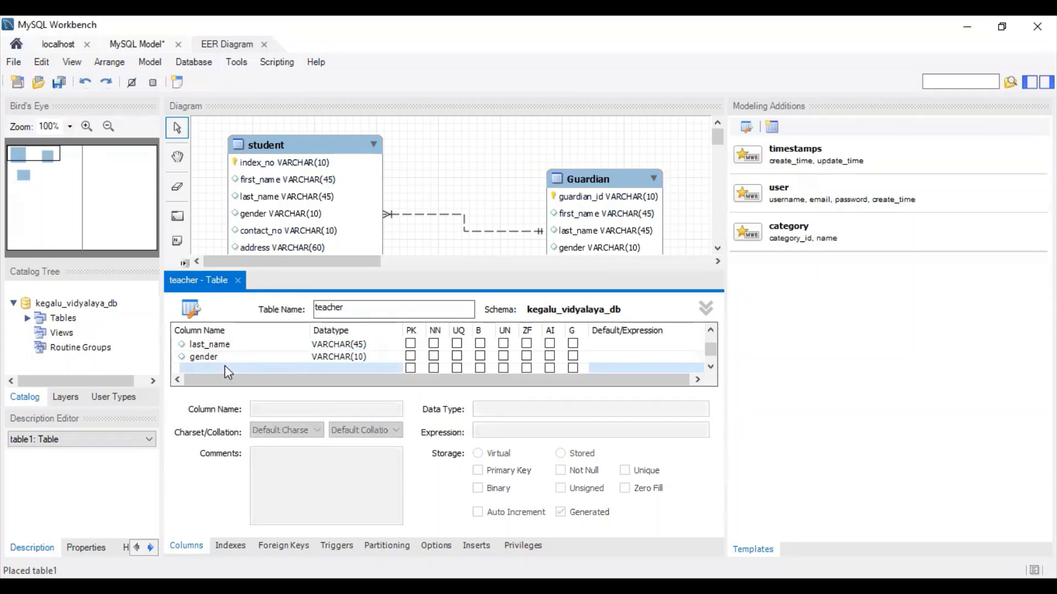
click(225, 367)
key(BackSpace)
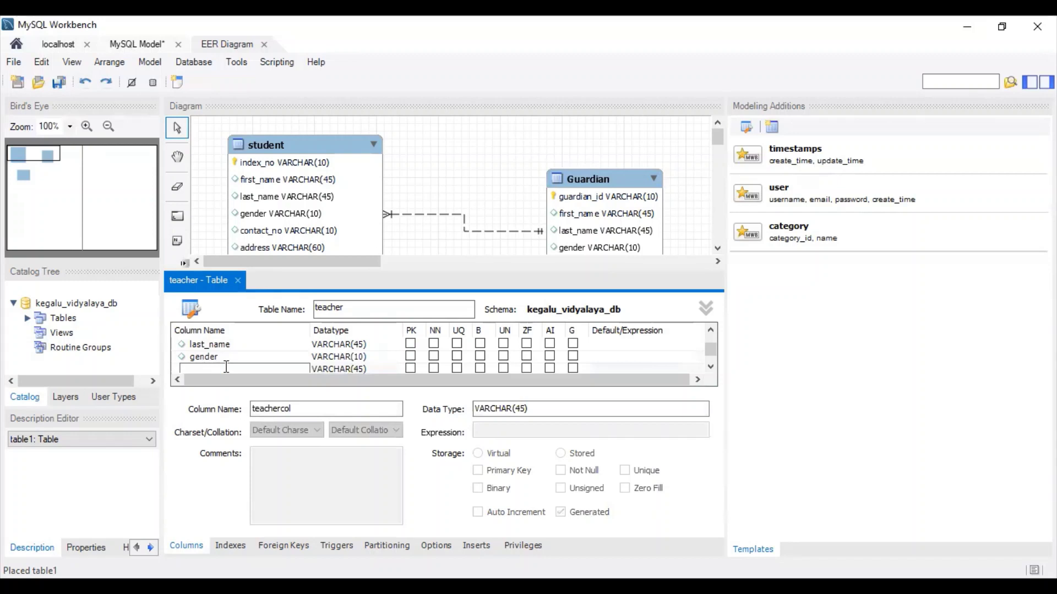
text(contact_no)
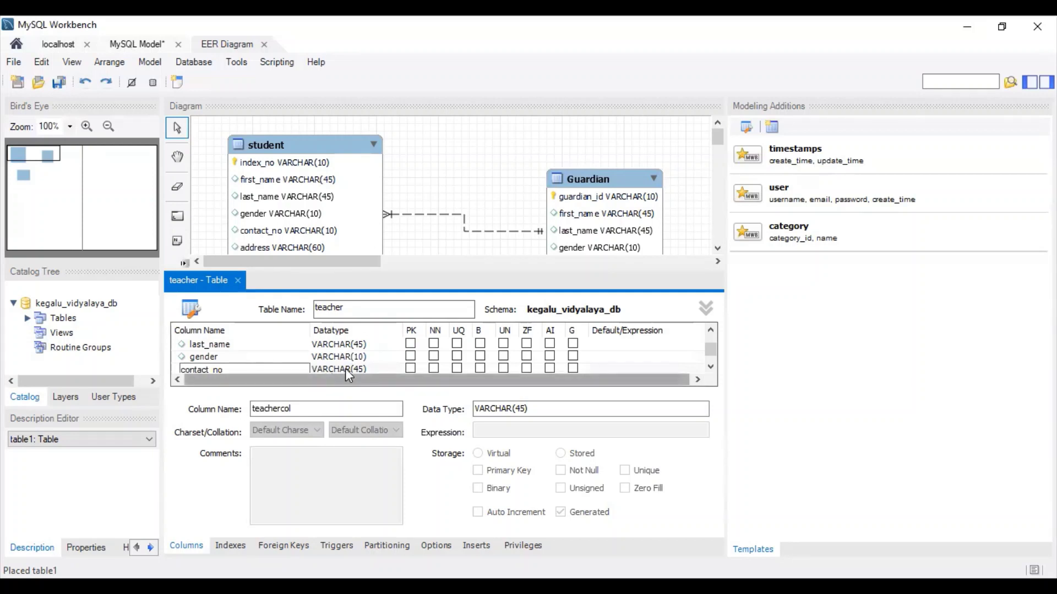
key(Return)
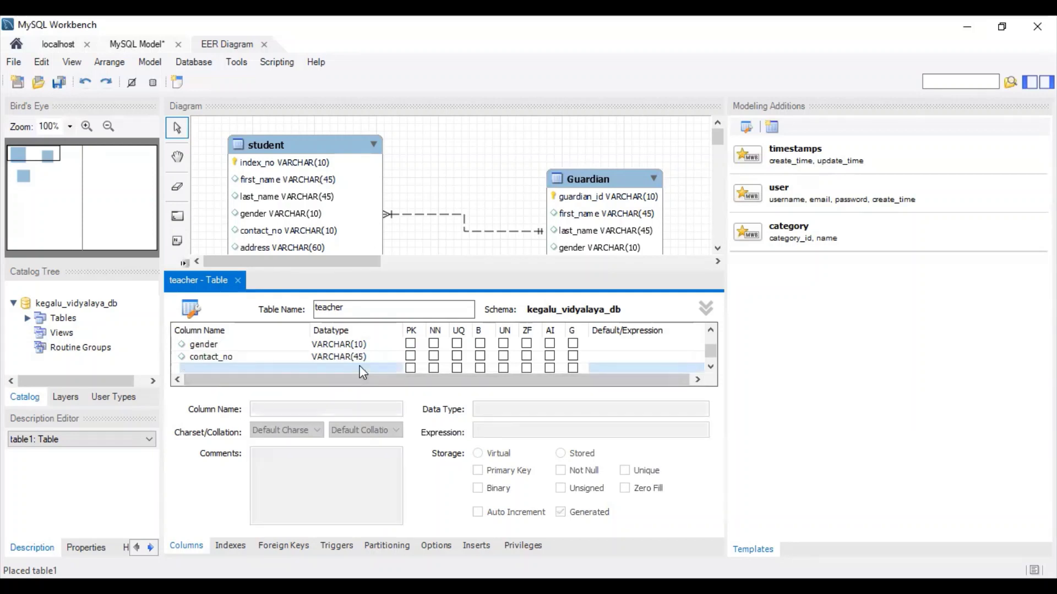
Set the data type of the teacher table's contact_no column to VARCHAR(10)
click(355, 356)
click(356, 355)
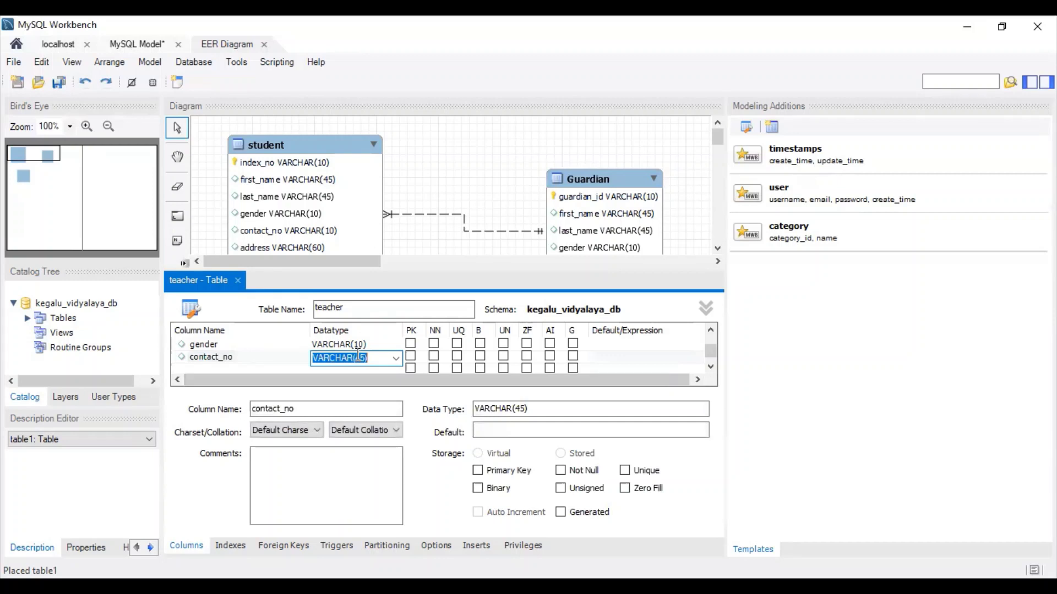
click(358, 355)
key(Delete)
key(BackSpace)
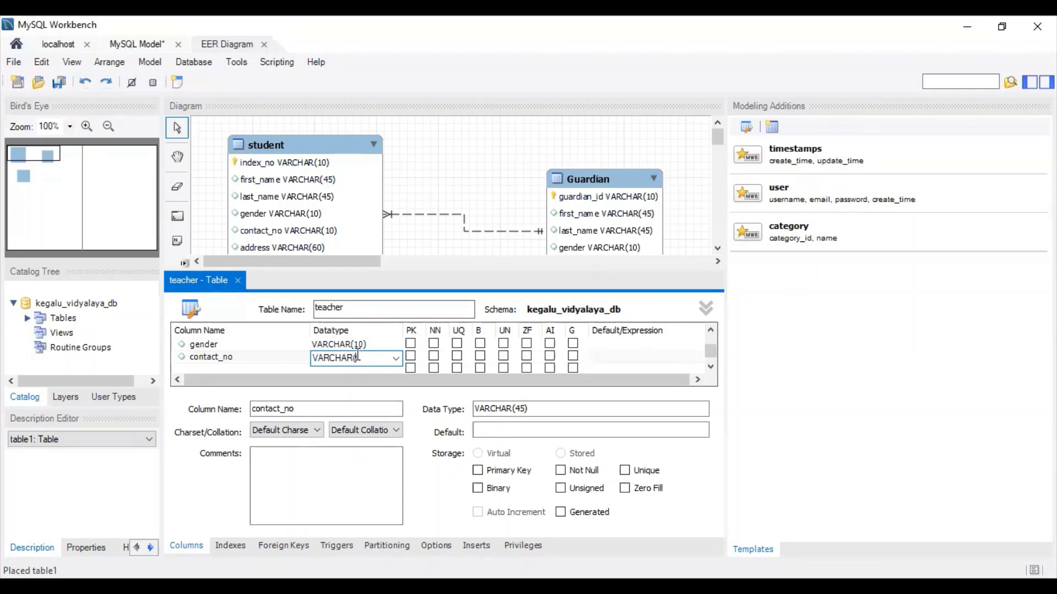
text(10)
Check the next teacher column in the Question Set 04 PDF and add an email column below contact_no
key(alt+Tab)
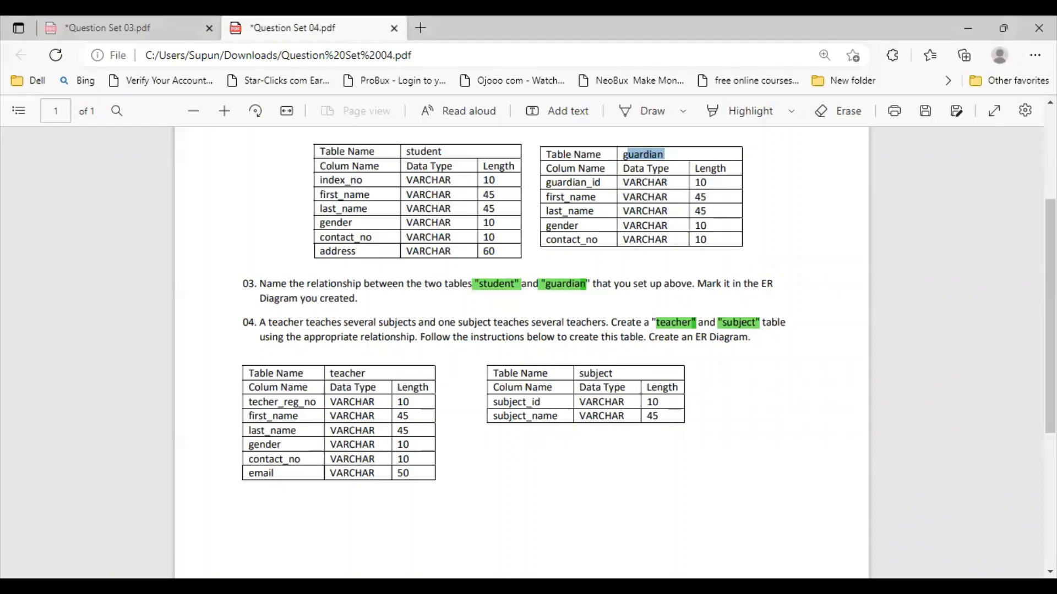
key(alt+Tab)
click(205, 368)
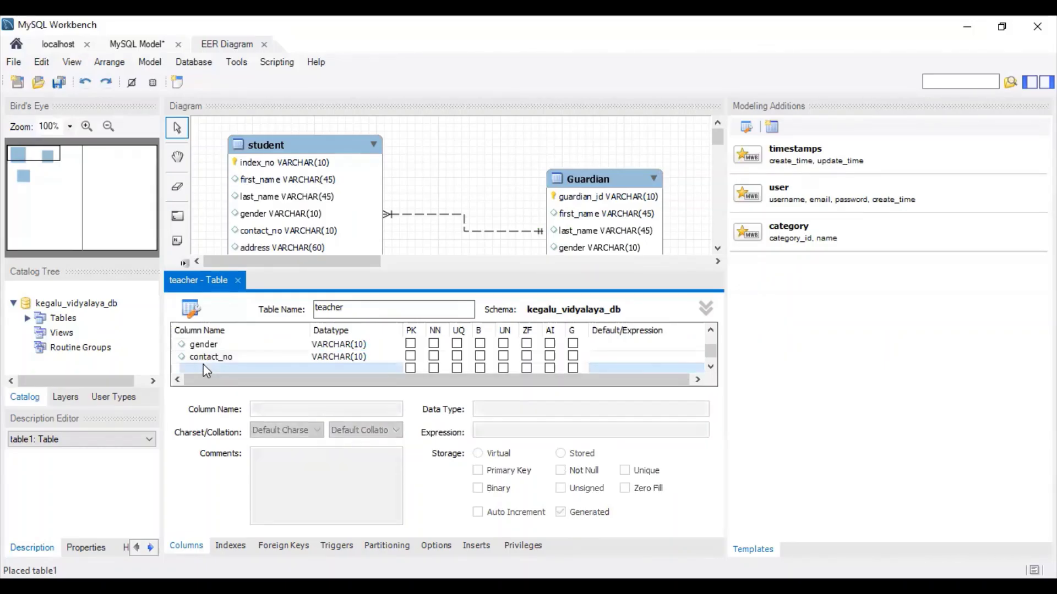
click(204, 367)
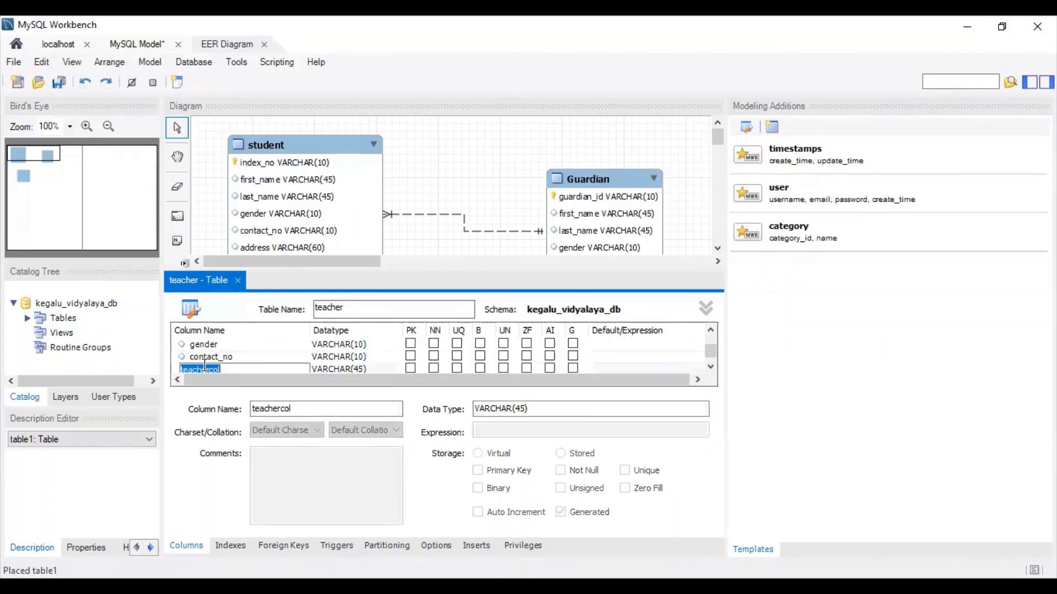
key(BackSpace)
text(emal)
key(Return)
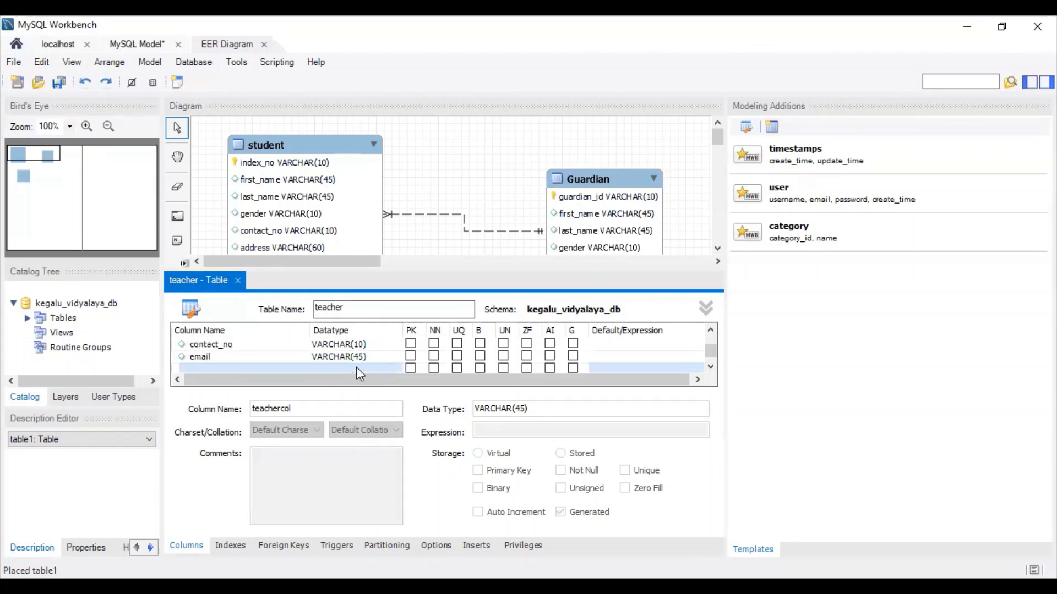
Set the data type of the teacher table's email column to VARCHAR(50) and close the table editor
click(355, 357)
click(357, 358)
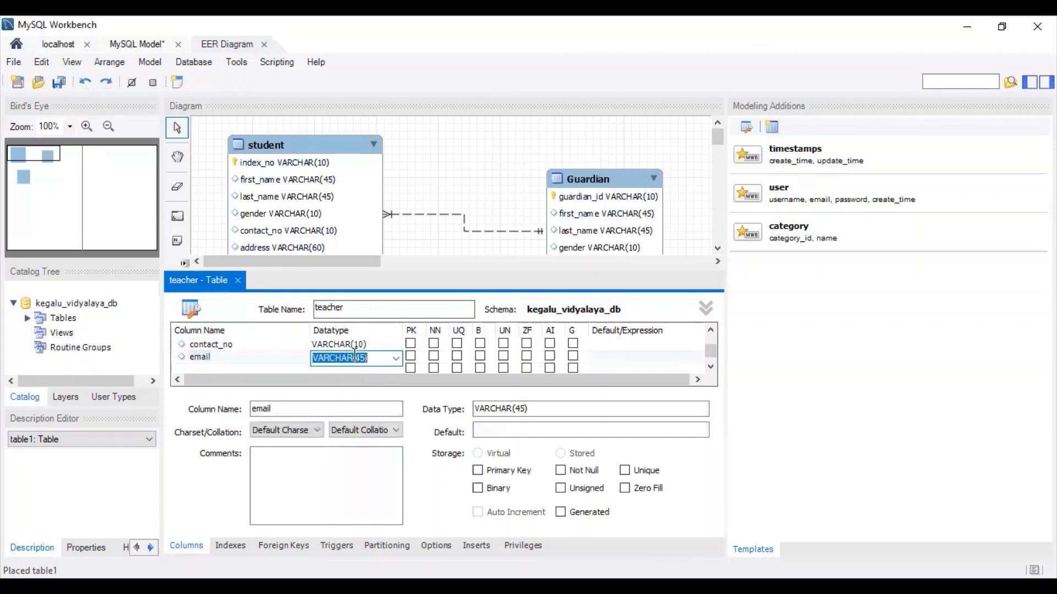
click(362, 358)
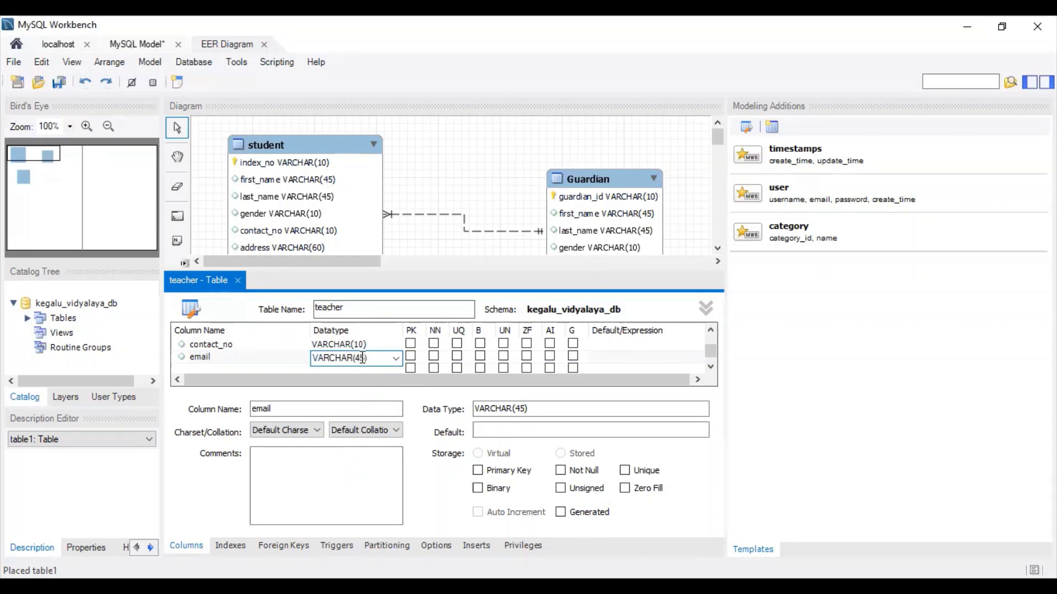
key(BackSpace)
text(50)
key(Return)
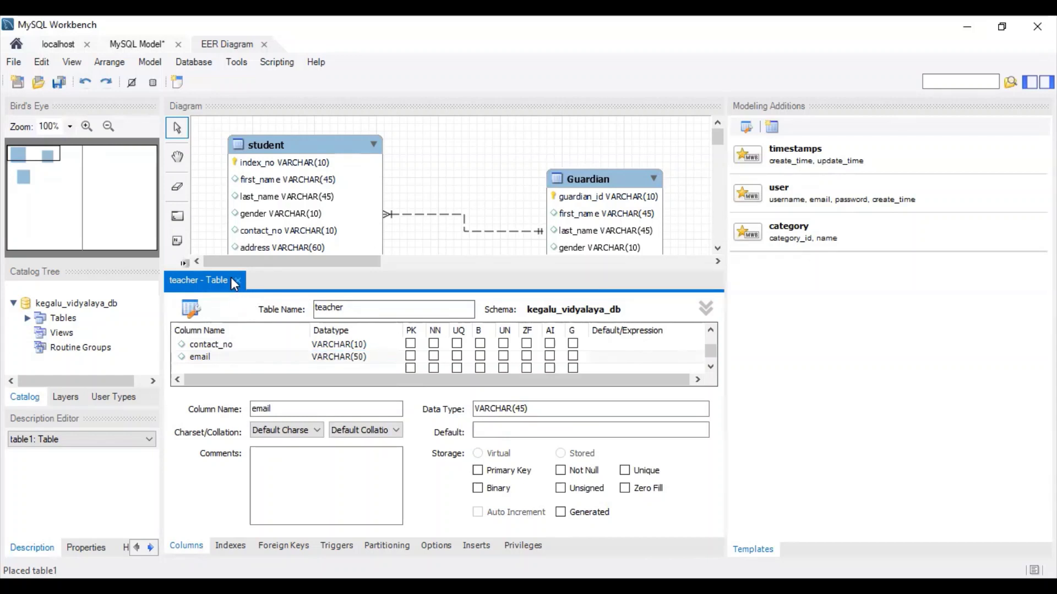
click(239, 281)
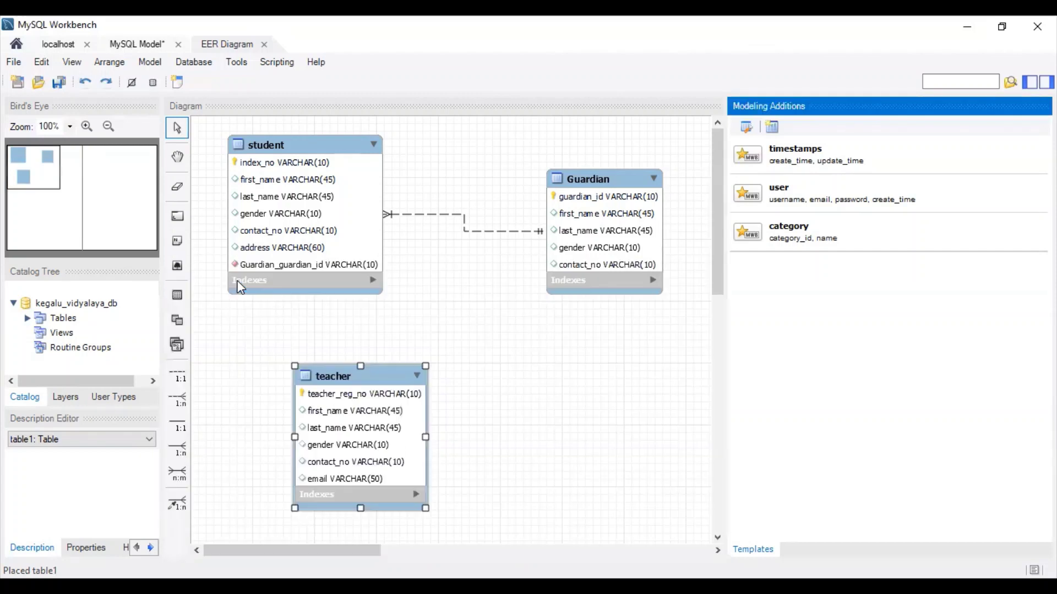
Check question 04 in the PDF and move the teacher table closer beneath the student table in the diagram
click(237, 280)
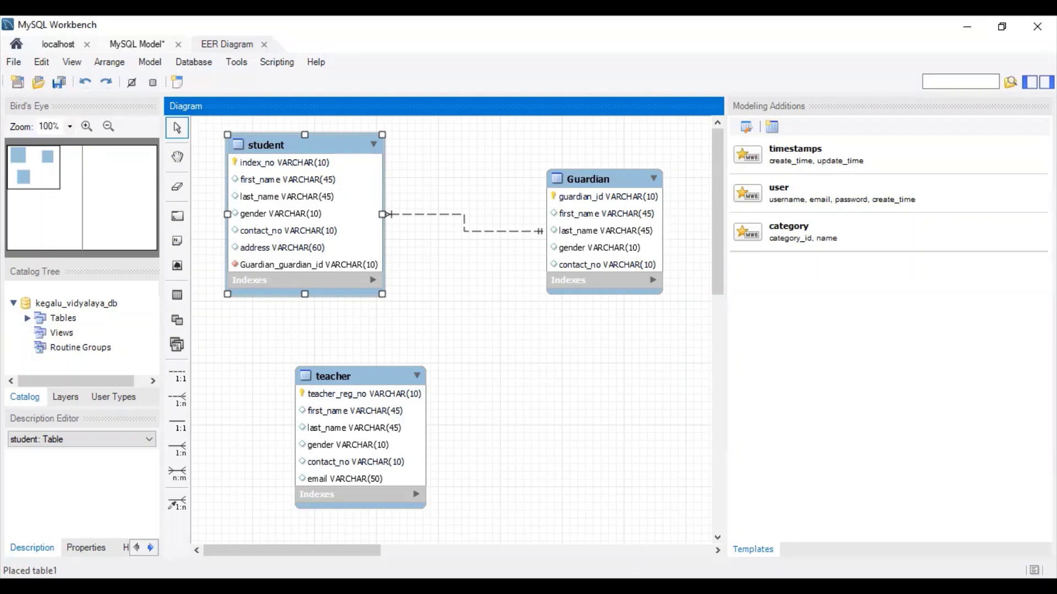
key(alt+Tab)
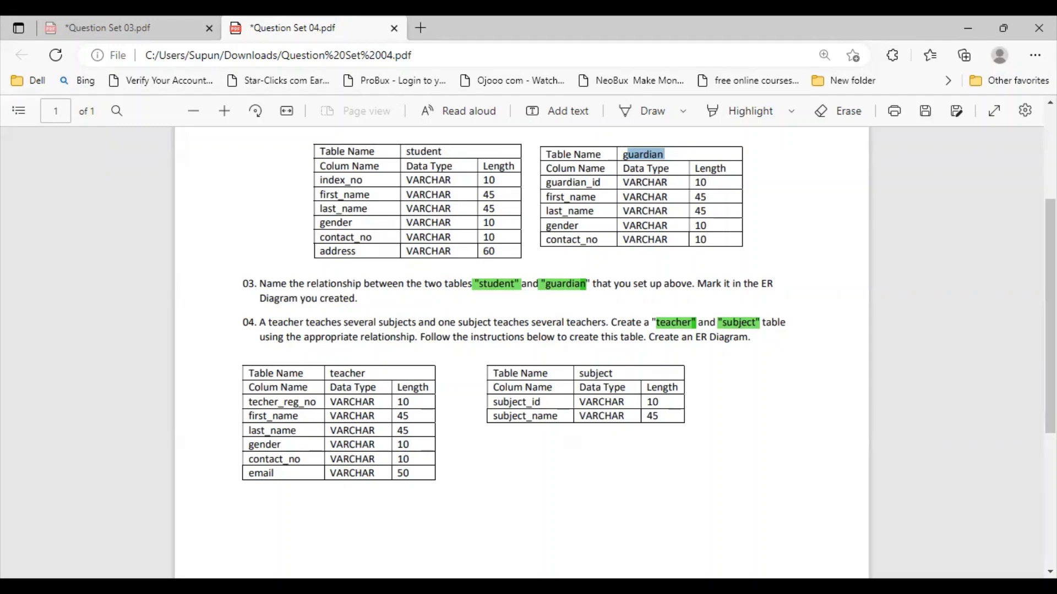
key(alt+Tab)
drag(388, 445, 327, 414)
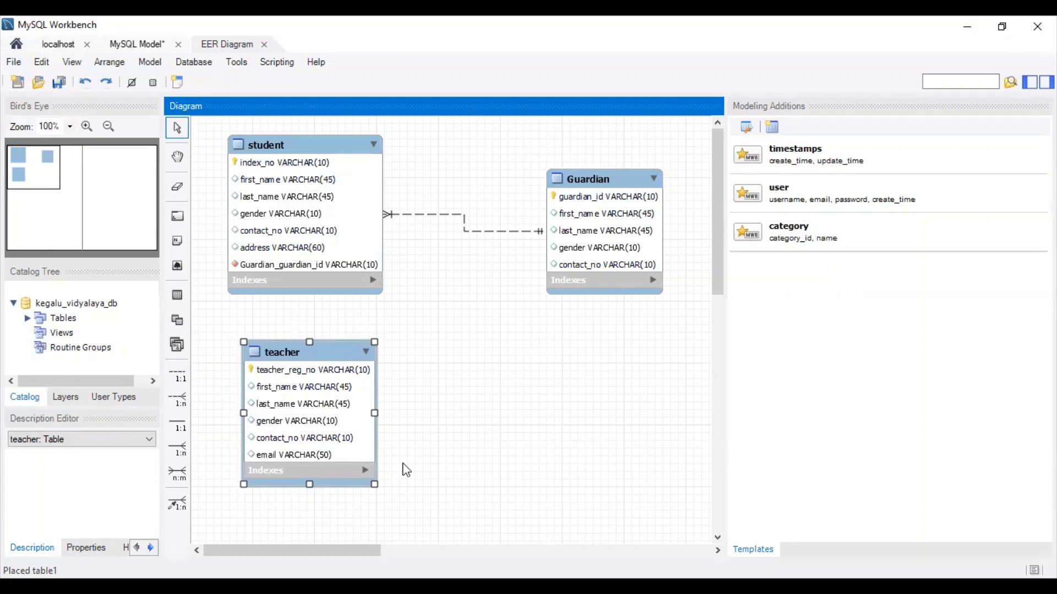
Place a new table below Guardian in the diagram, name it subject, and check its column list in the PDF
click(177, 296)
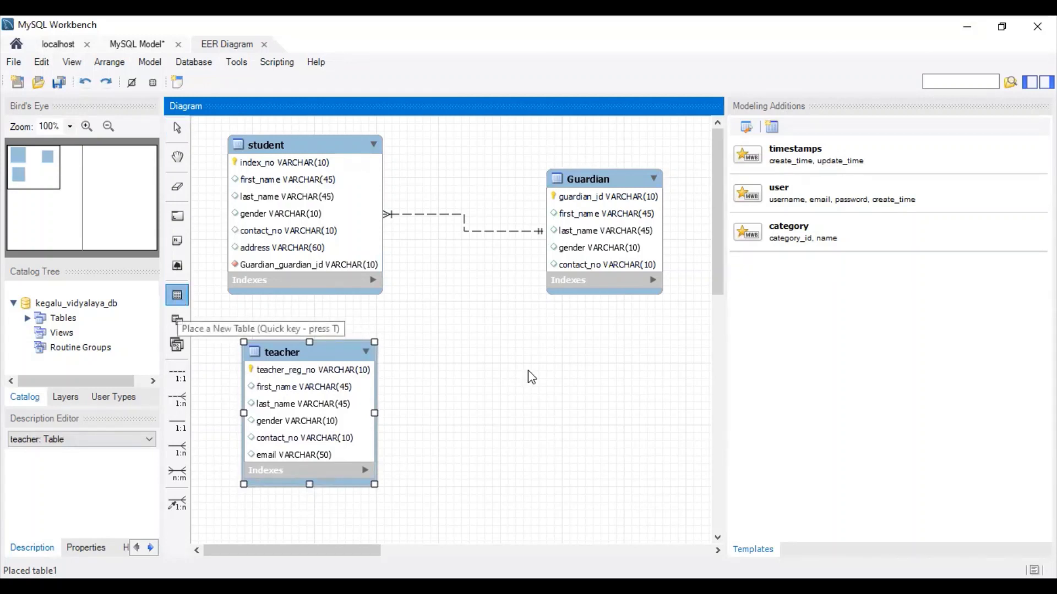
click(557, 368)
click(583, 384)
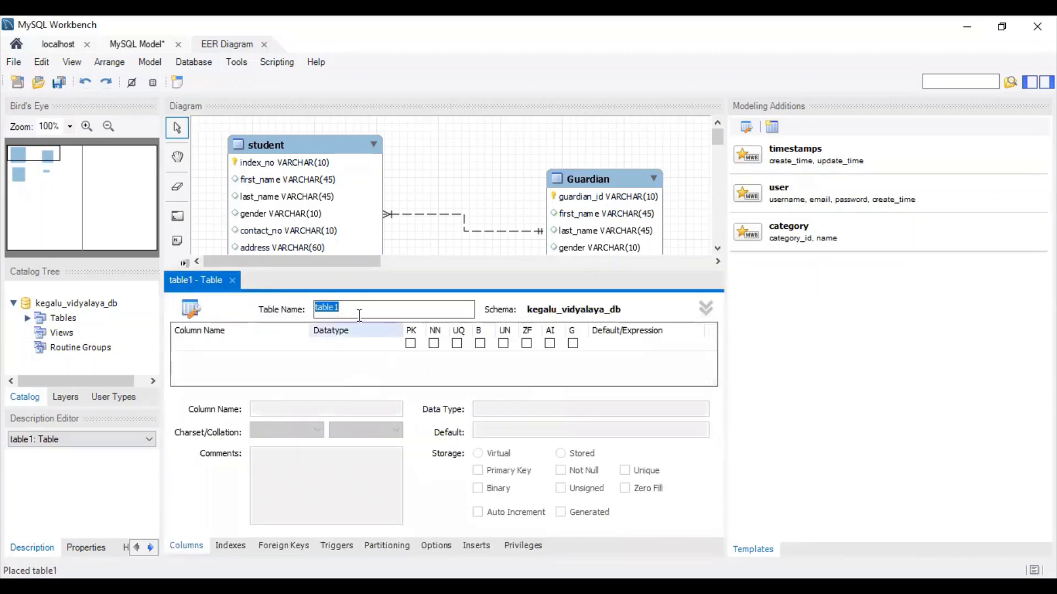
key(BackSpace)
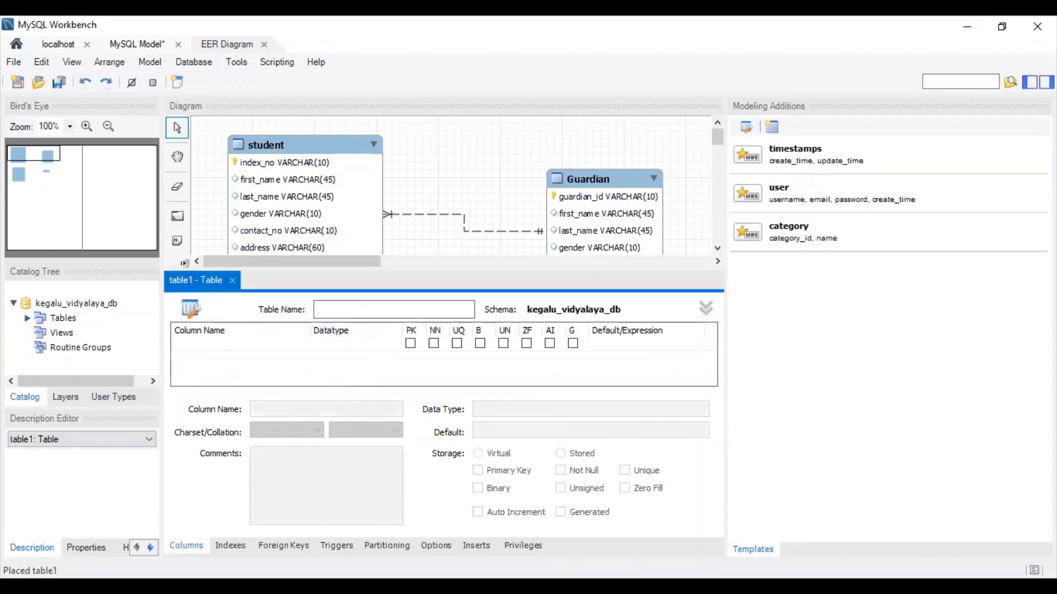
text(subject)
key(alt+Tab)
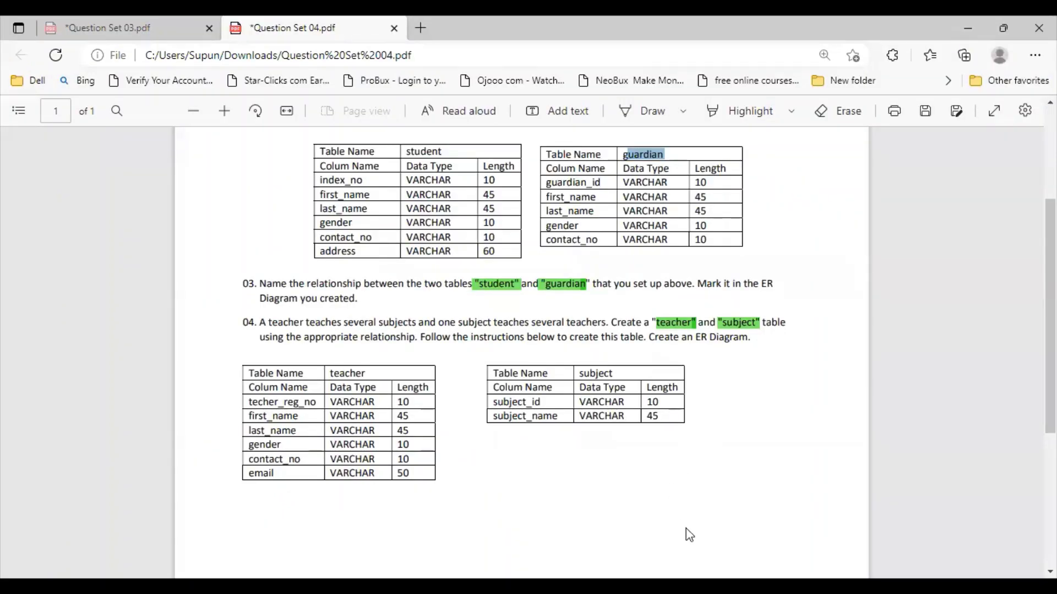
key(alt+Tab)
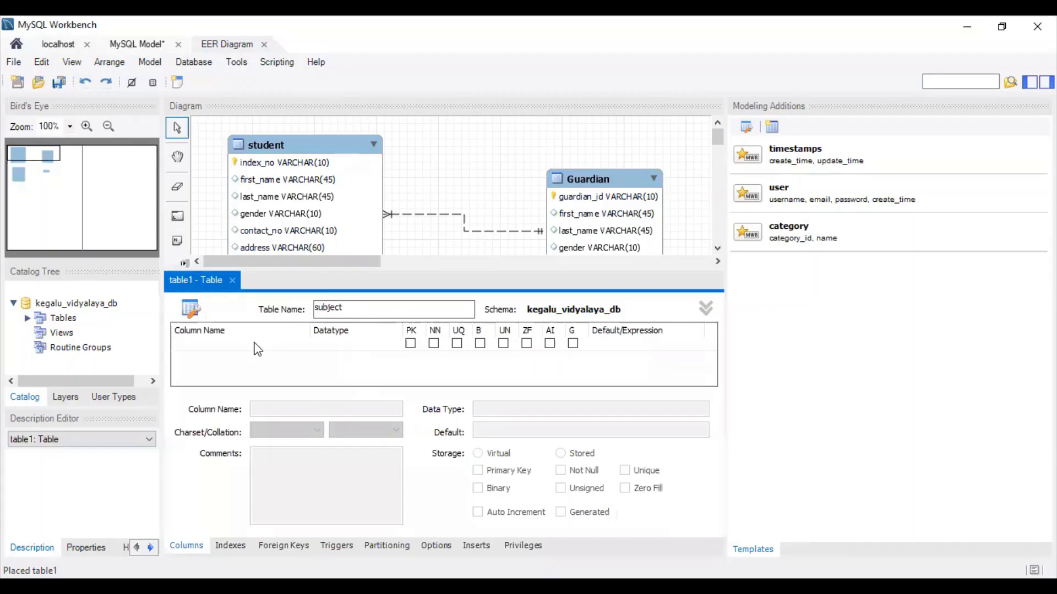
text(subject)
Add a subject_id column as the first column of the subject table, checking its specification in the PDF
click(214, 344)
key(BackSpace)
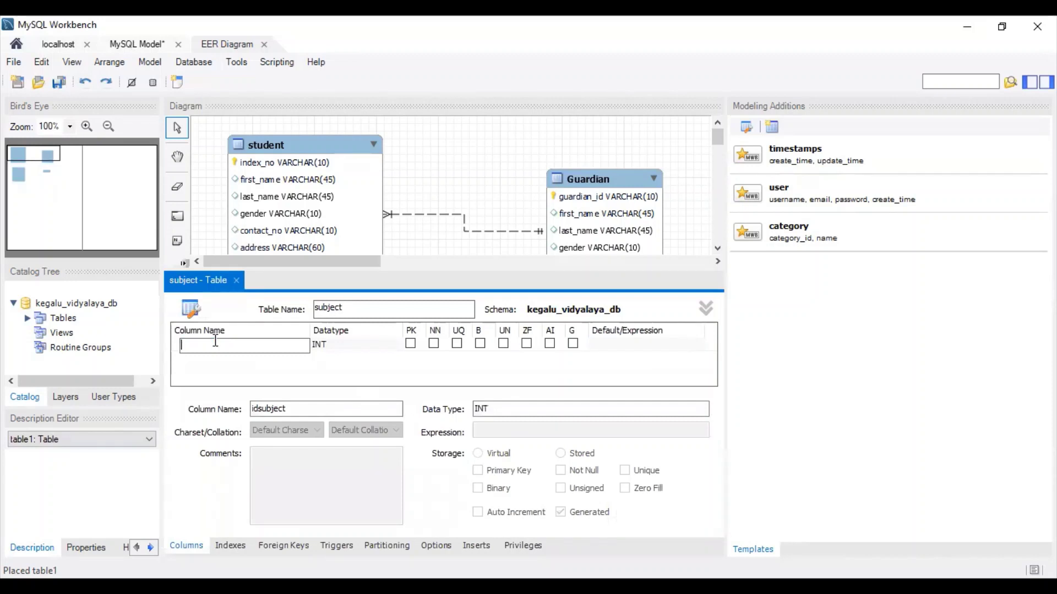
text(subjrect_id)
key(alt+Tab)
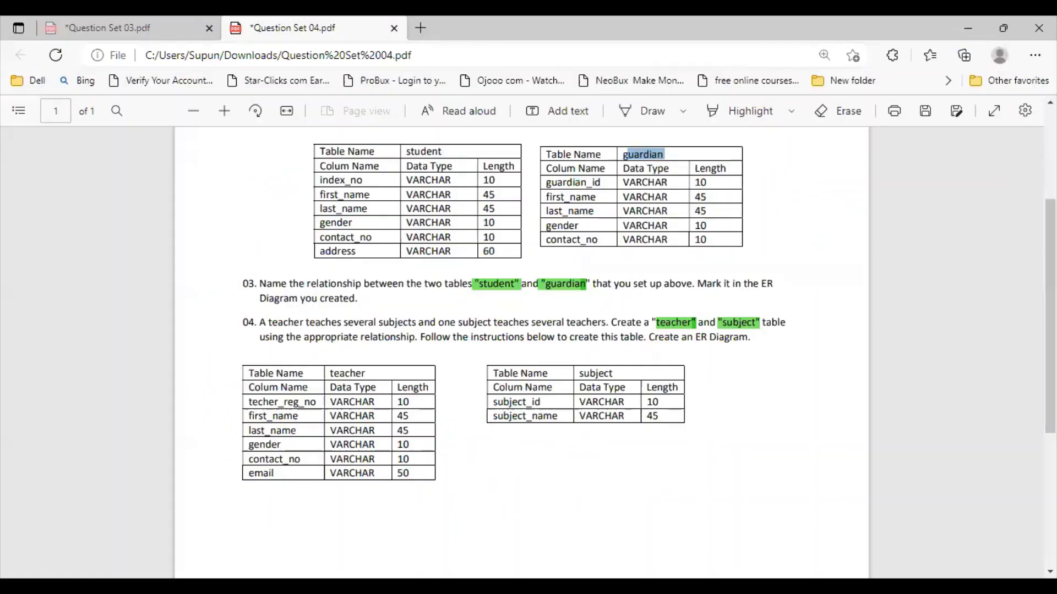
key(alt+Tab)
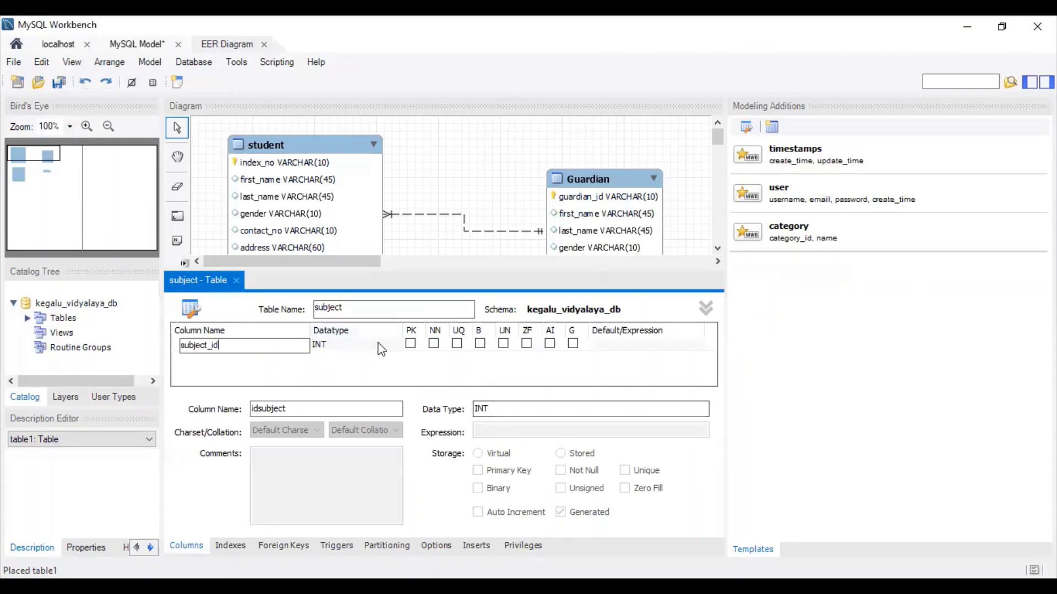
key(Return)
Set the data type of the subject table's subject_id column to VARCHAR(10)
click(358, 344)
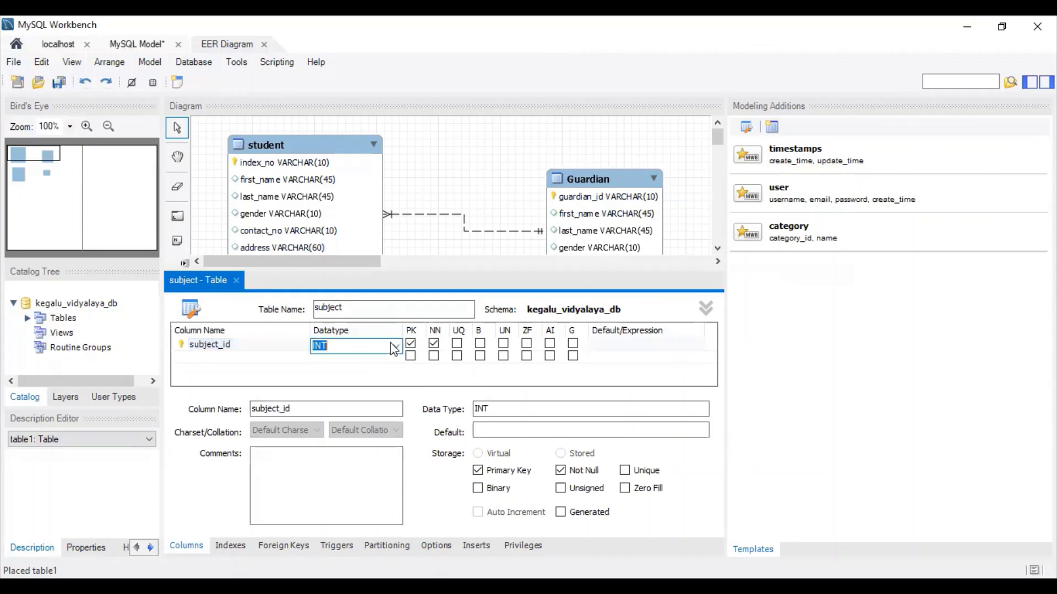
click(397, 348)
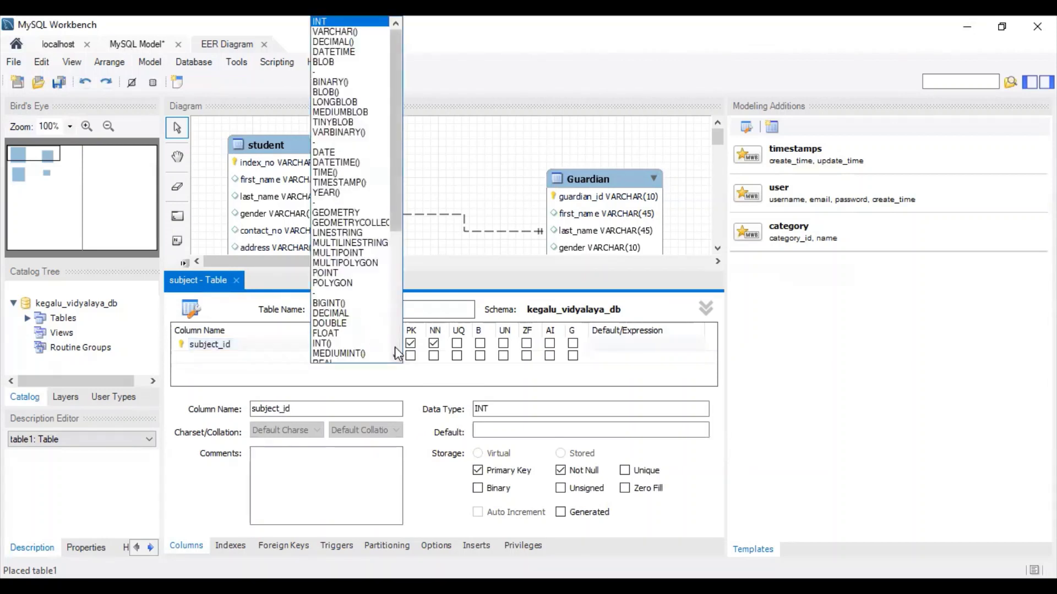
click(338, 32)
text(10)
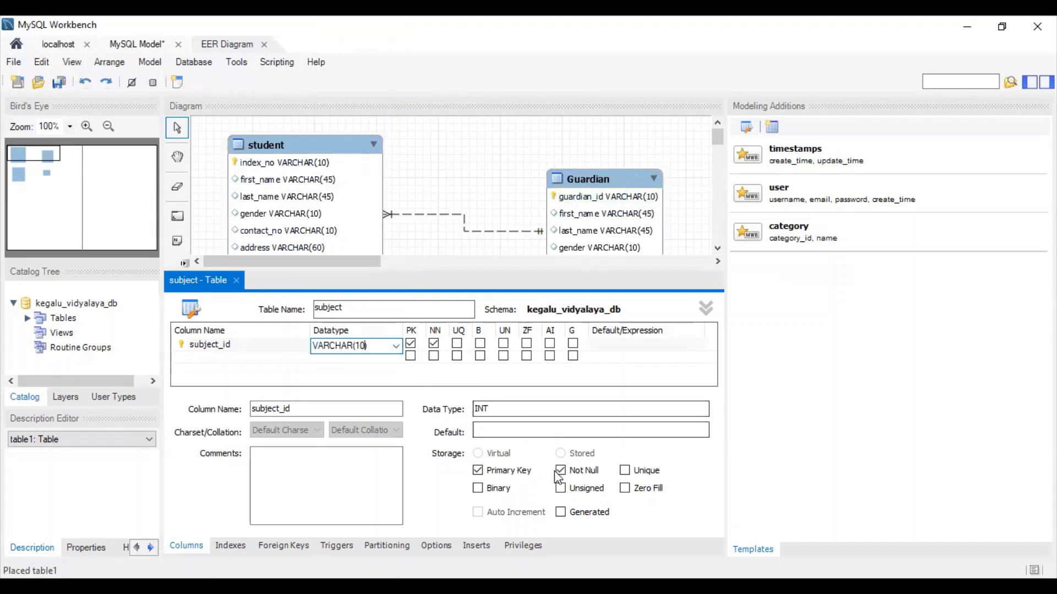
Add a subject_name column of type VARCHAR(45) below subject_id, check it against the PDF, and close the table editor
key(alt+Tab)
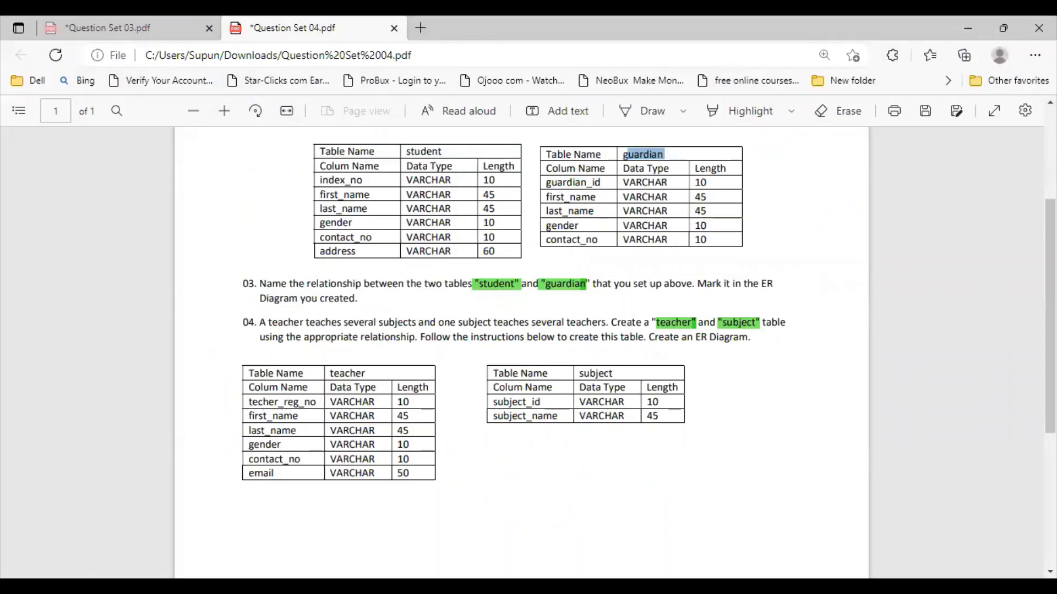
key(alt+Tab)
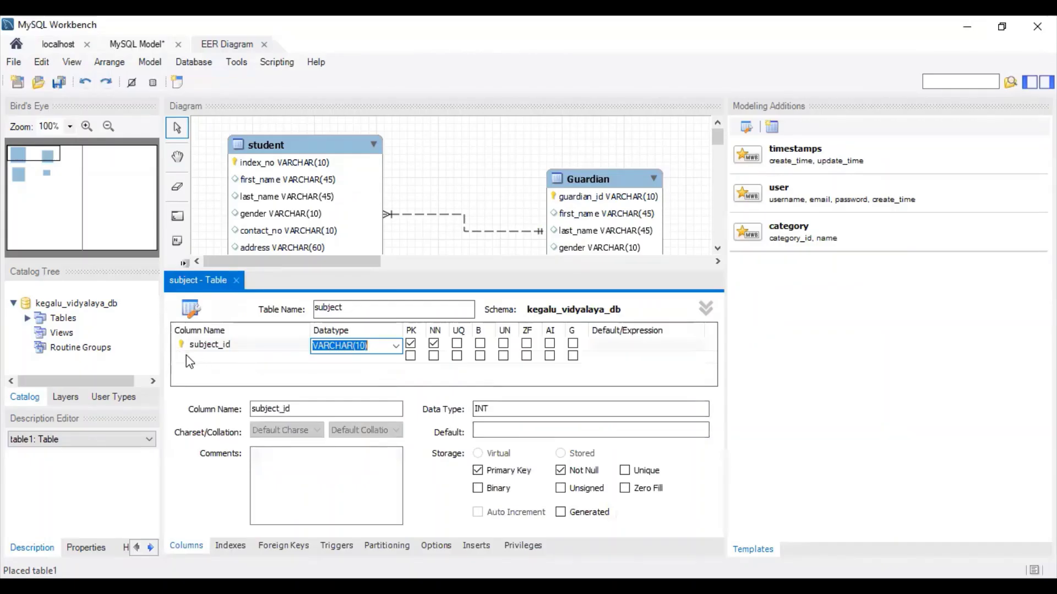
click(187, 357)
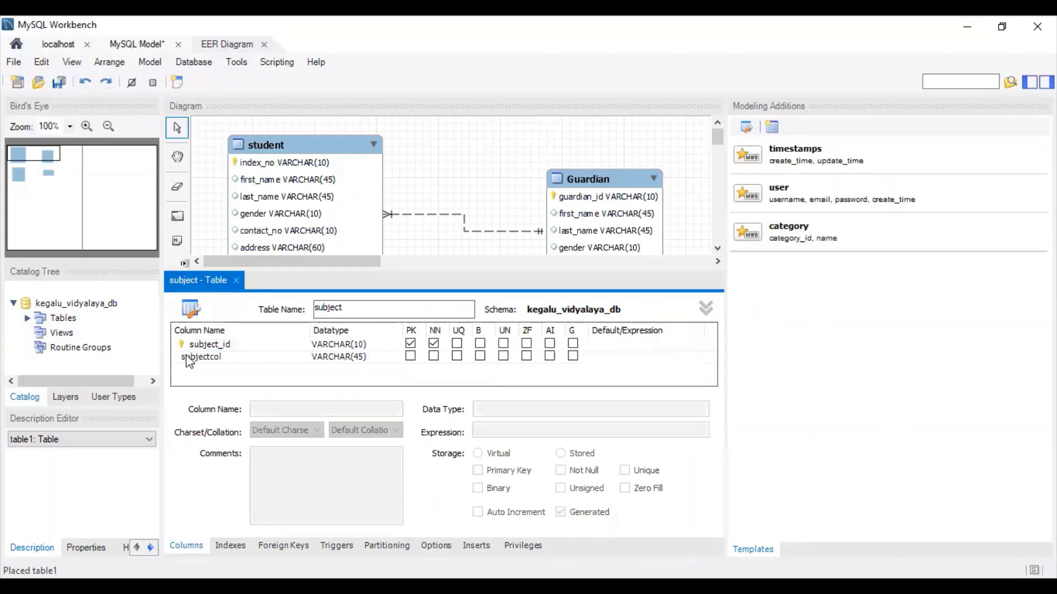
double_click(226, 357)
key(BackSpace)
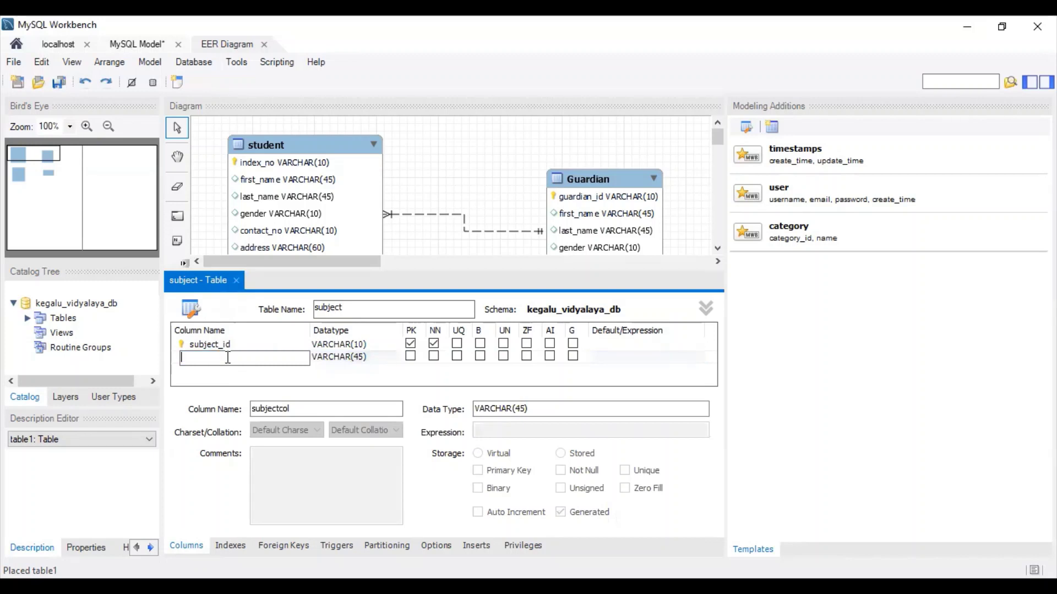
text(subject_name)
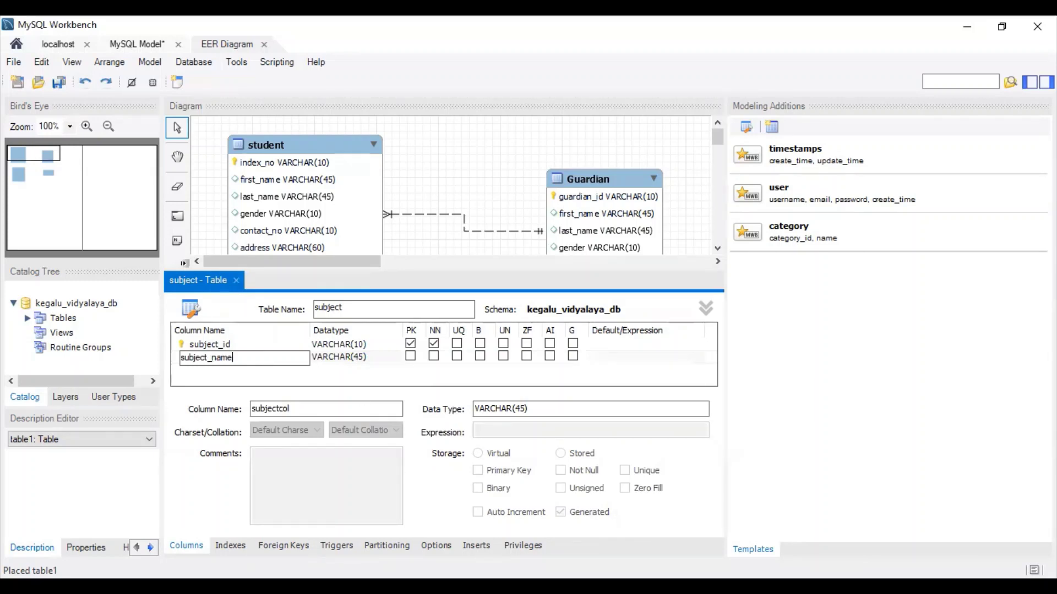
key(alt+Tab)
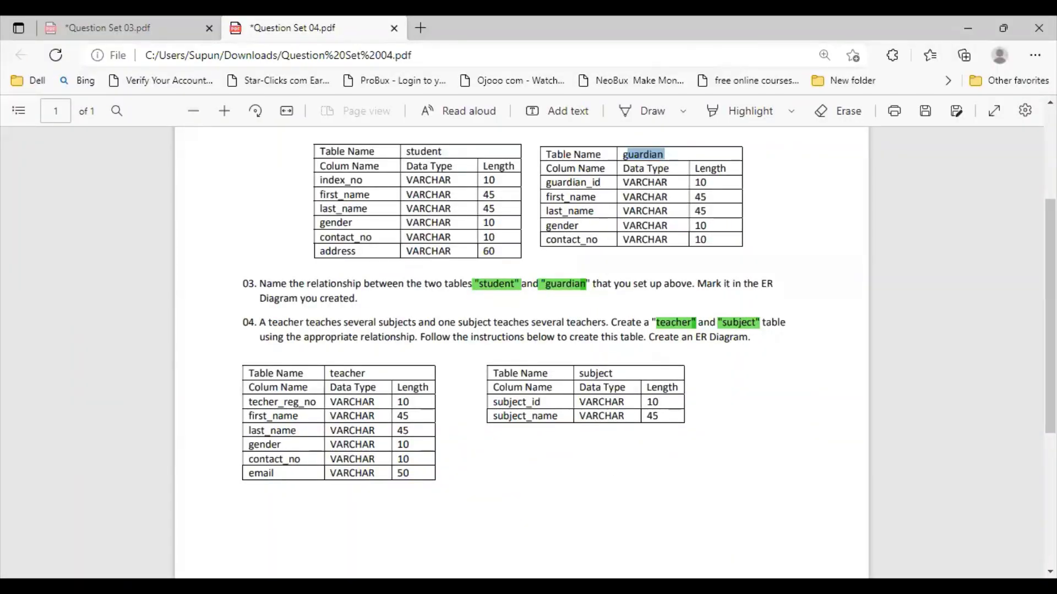
key(alt+Tab)
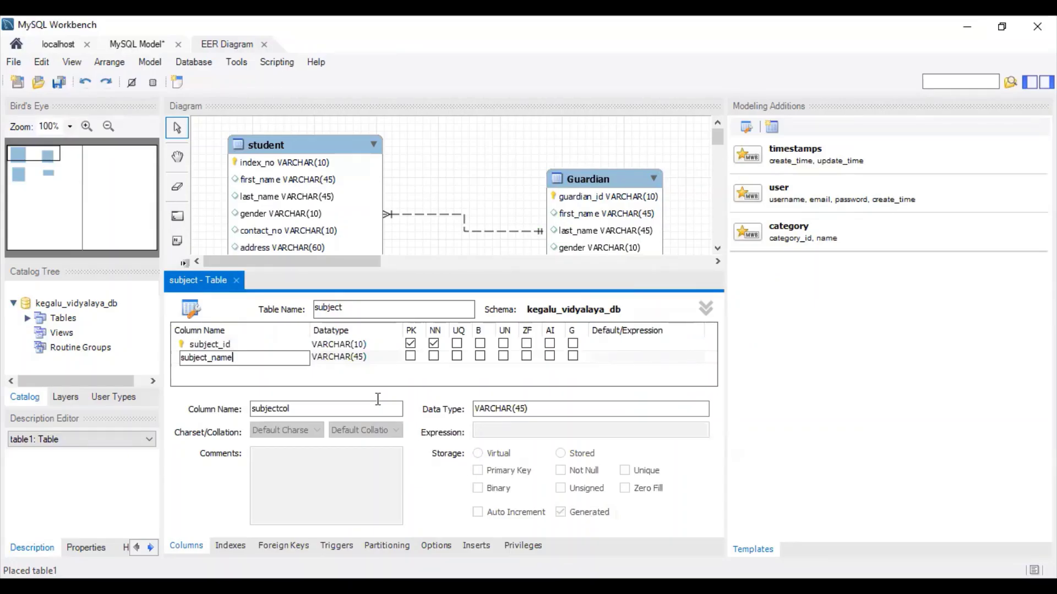
click(236, 281)
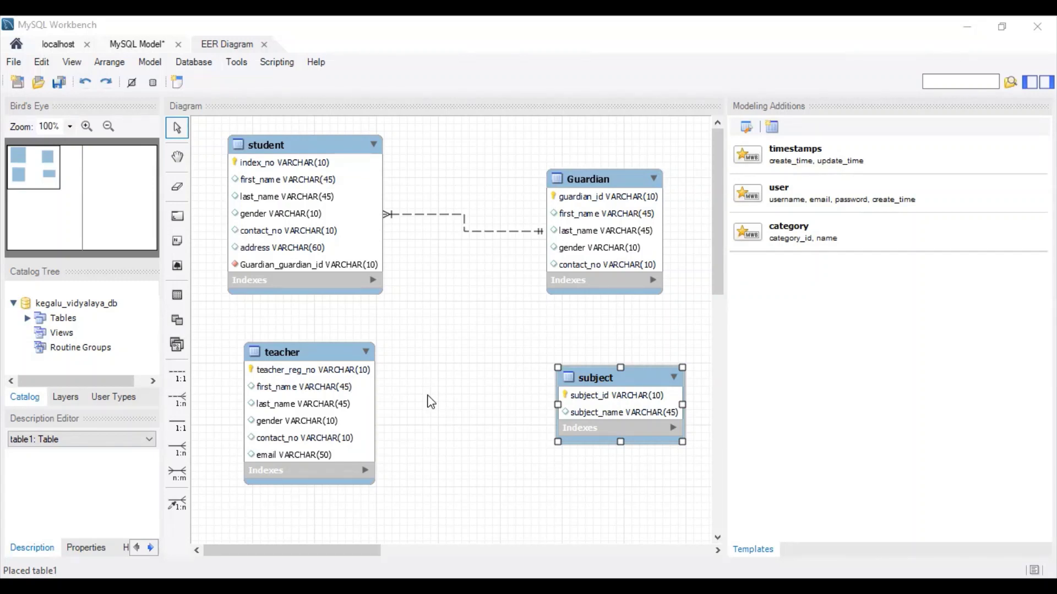
click(177, 473)
click(340, 437)
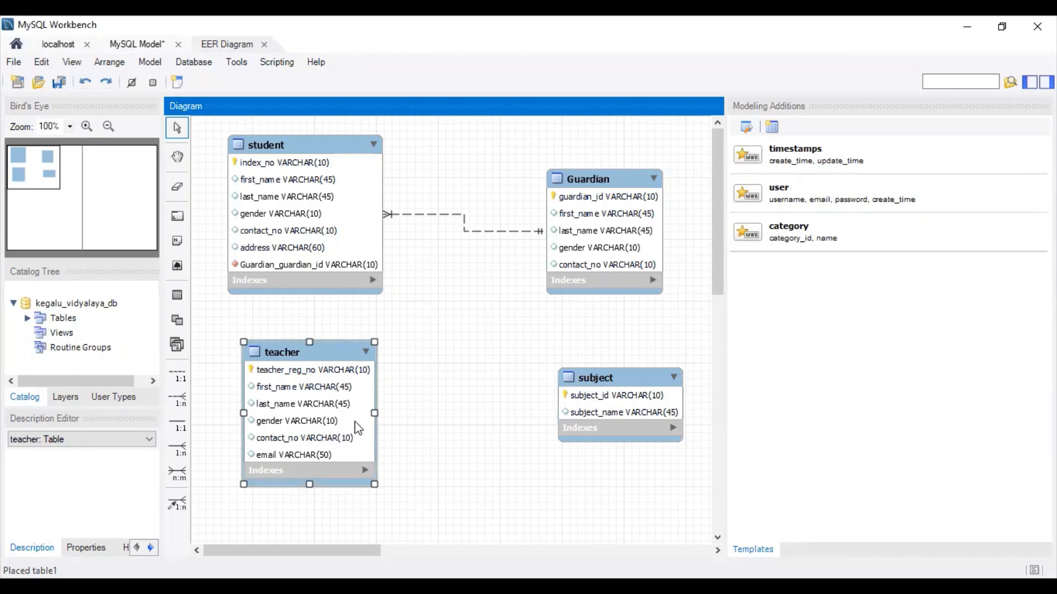
click(602, 416)
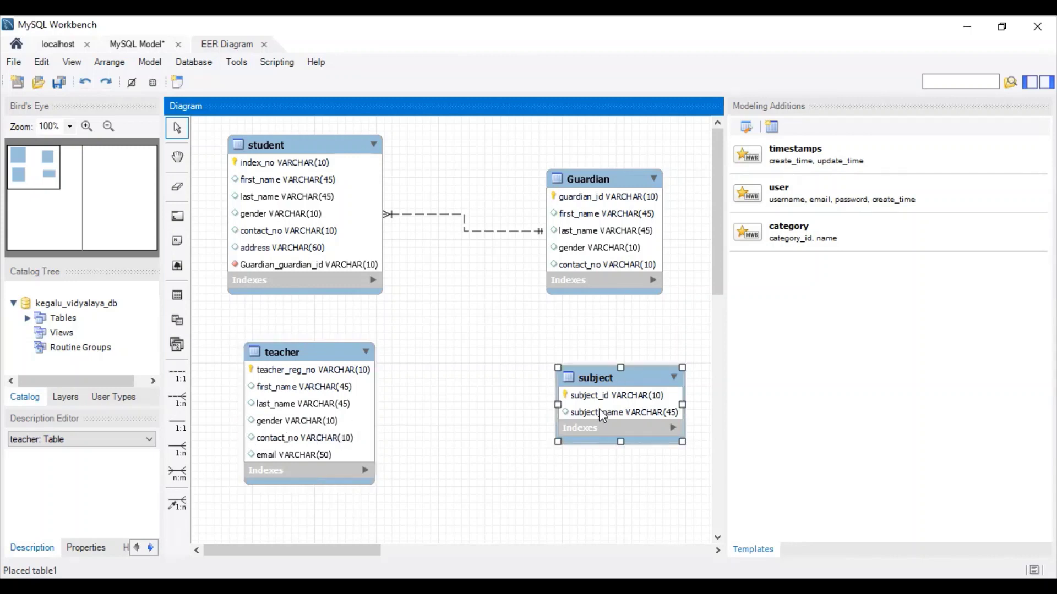
Create an n:m identifying relationship from the teacher table to the subject table
click(183, 481)
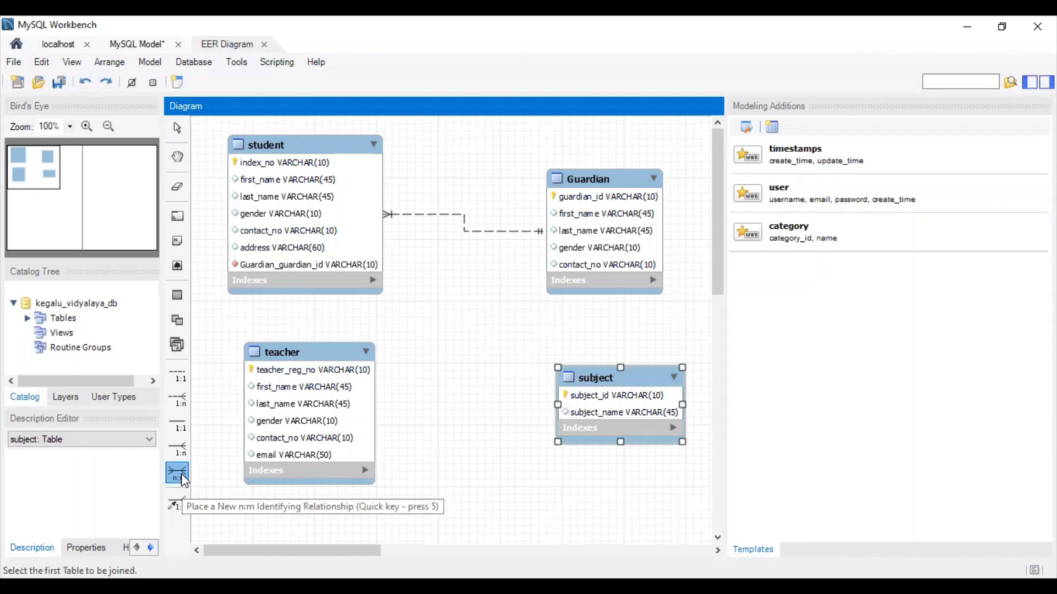
click(334, 438)
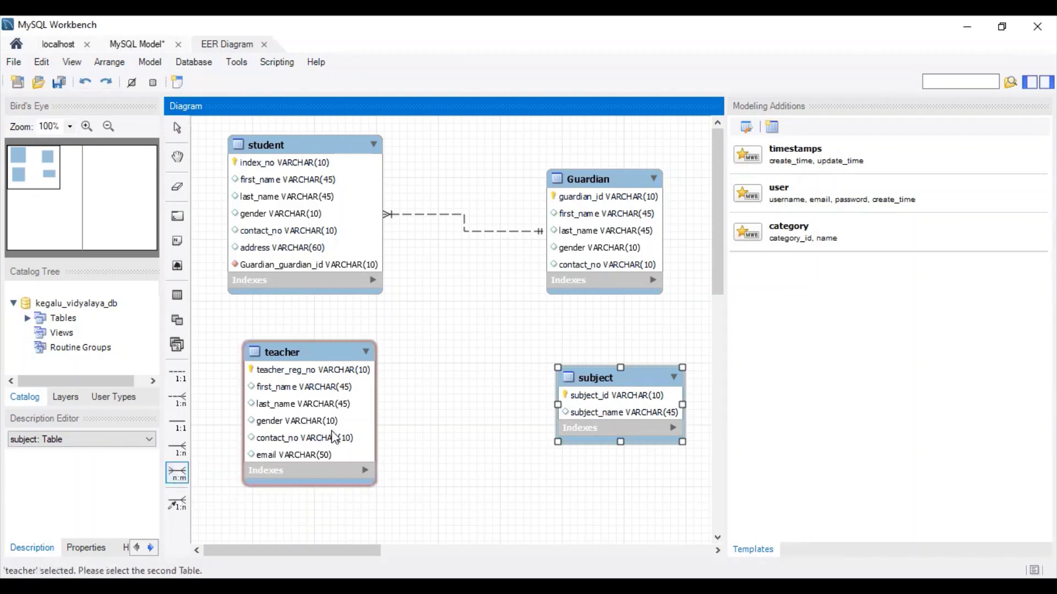
click(600, 413)
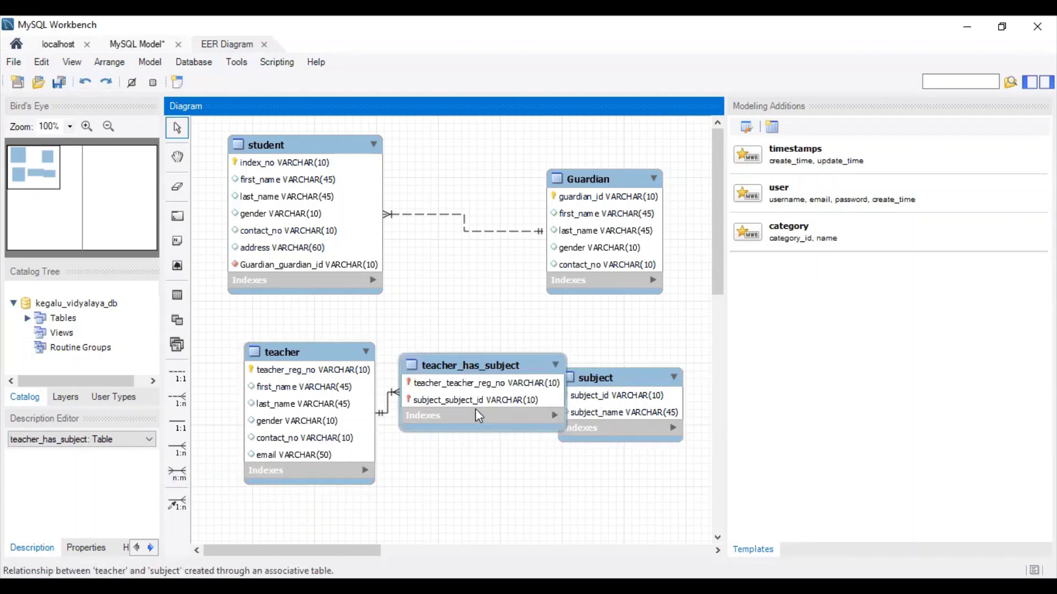
Move the teacher_has_subject table below and between teacher and subject, and remove the primary key flag from its teacher_teacher_reg_no and subject_subject_id columns
drag(477, 404, 476, 515)
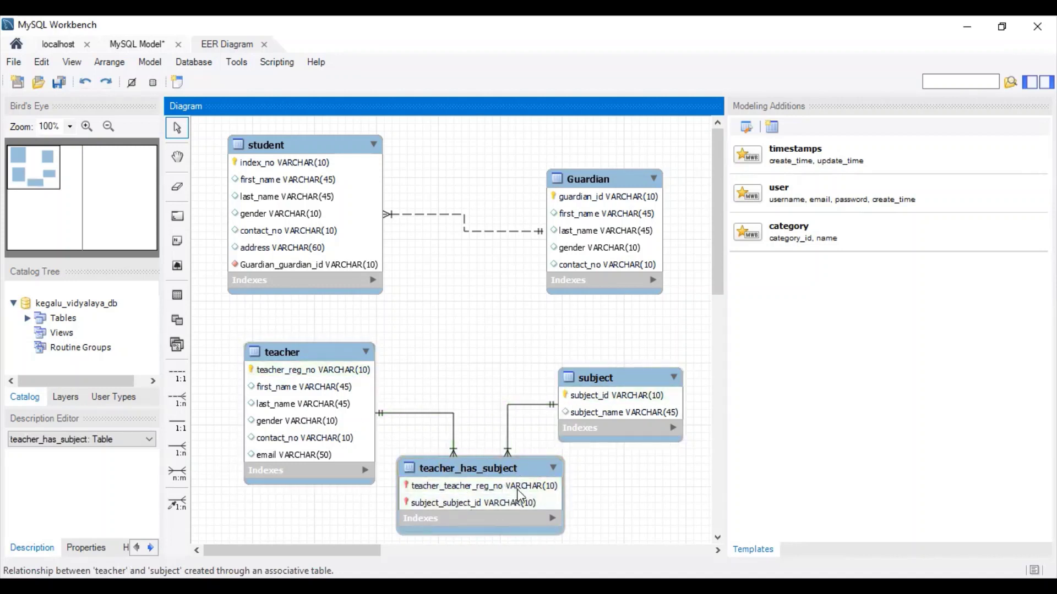
click(485, 474)
double_click(477, 495)
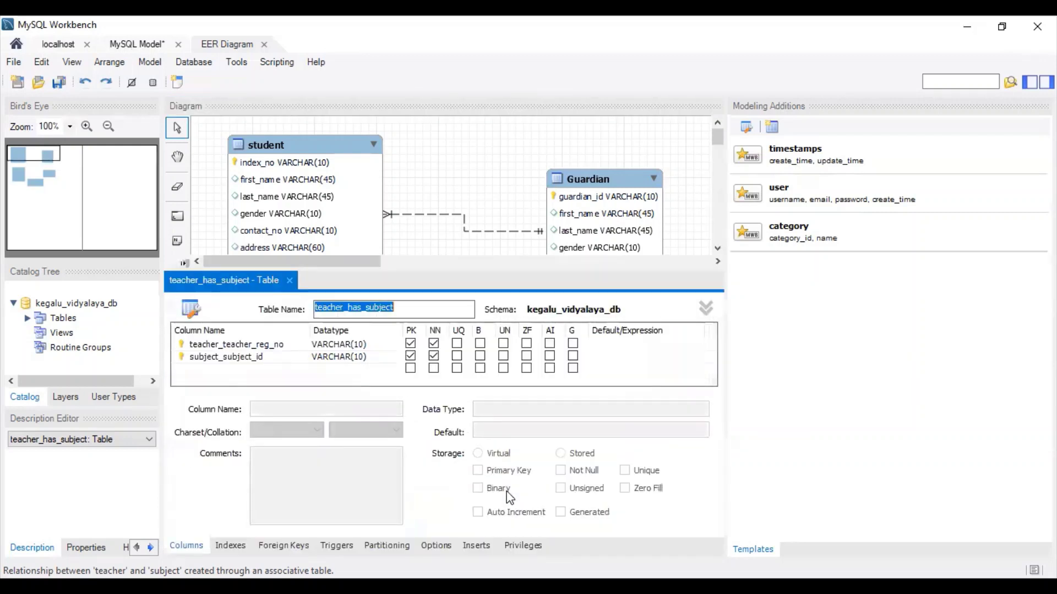
click(411, 345)
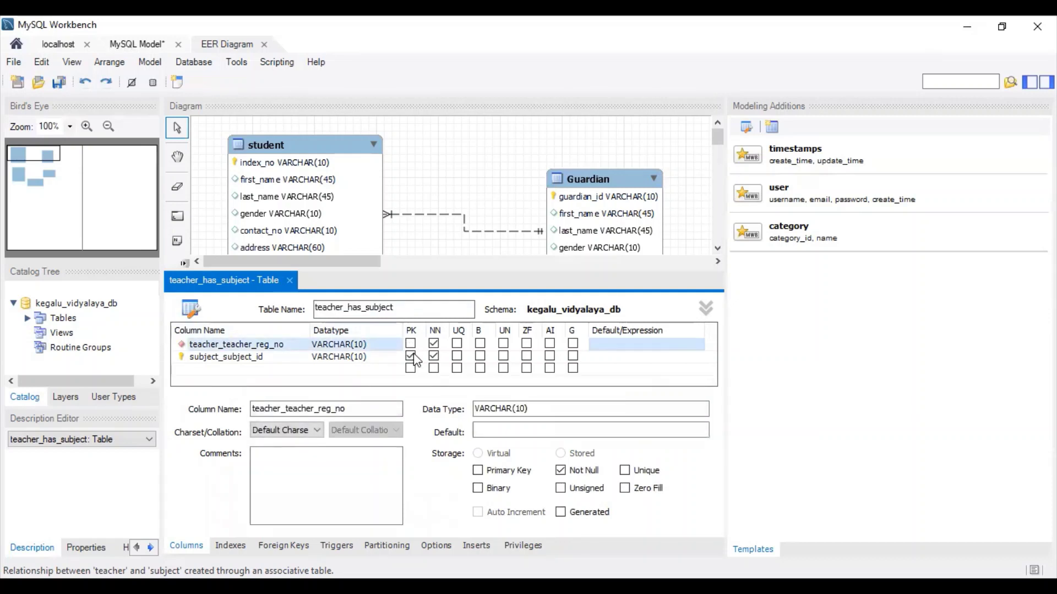
click(411, 356)
Add an id column of type INT as the primary key of the teacher_has_subject table and close the table editor
double_click(214, 369)
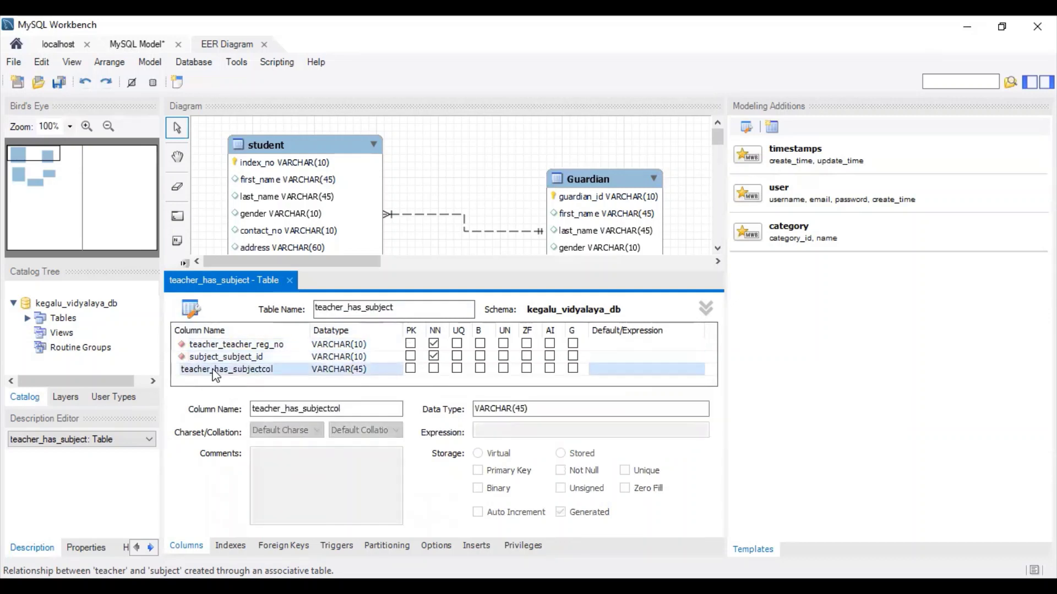
text(id)
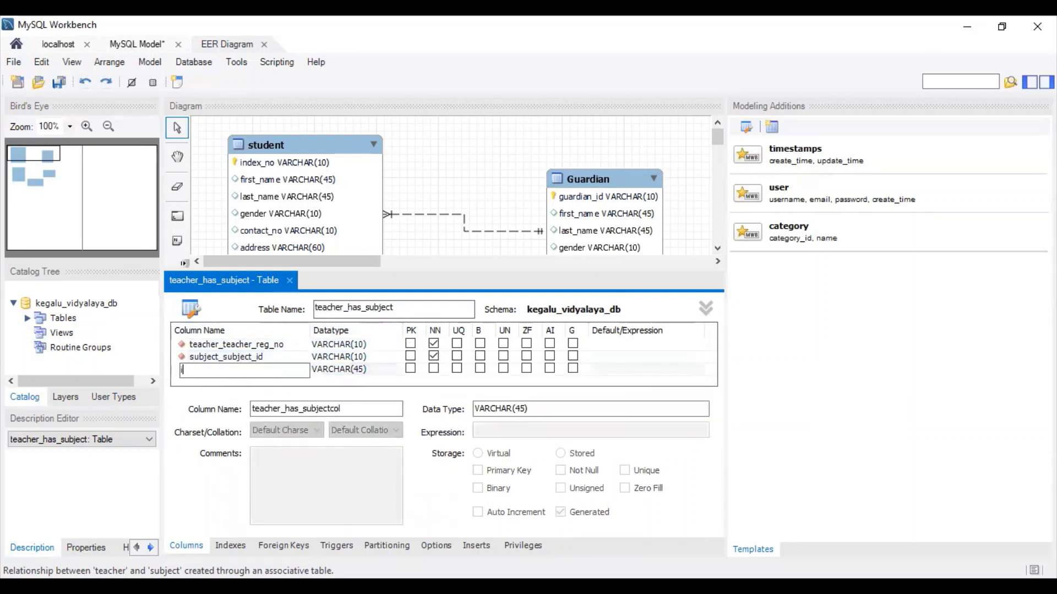
click(411, 369)
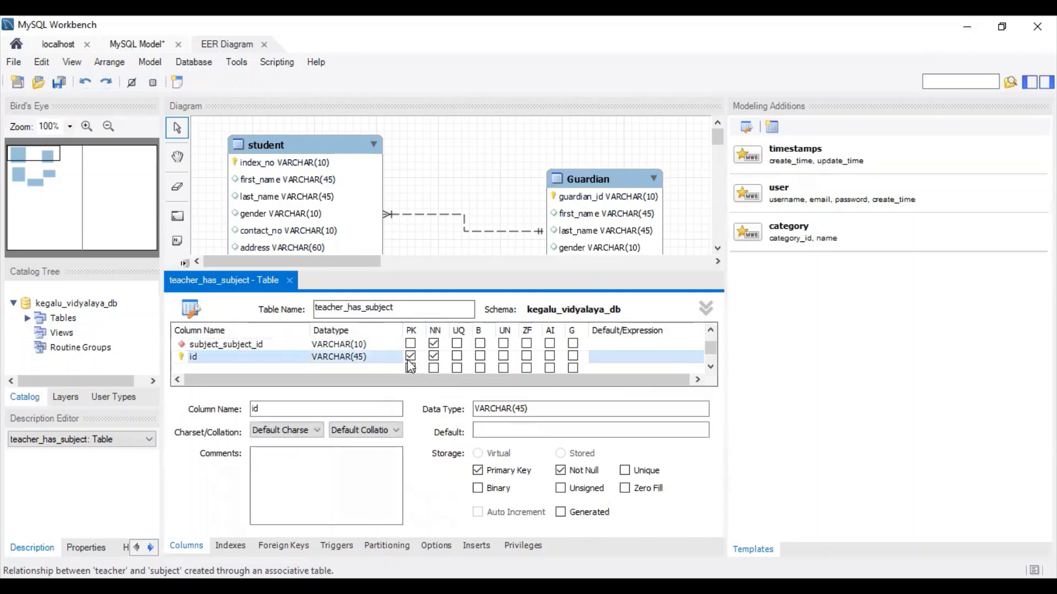
double_click(358, 358)
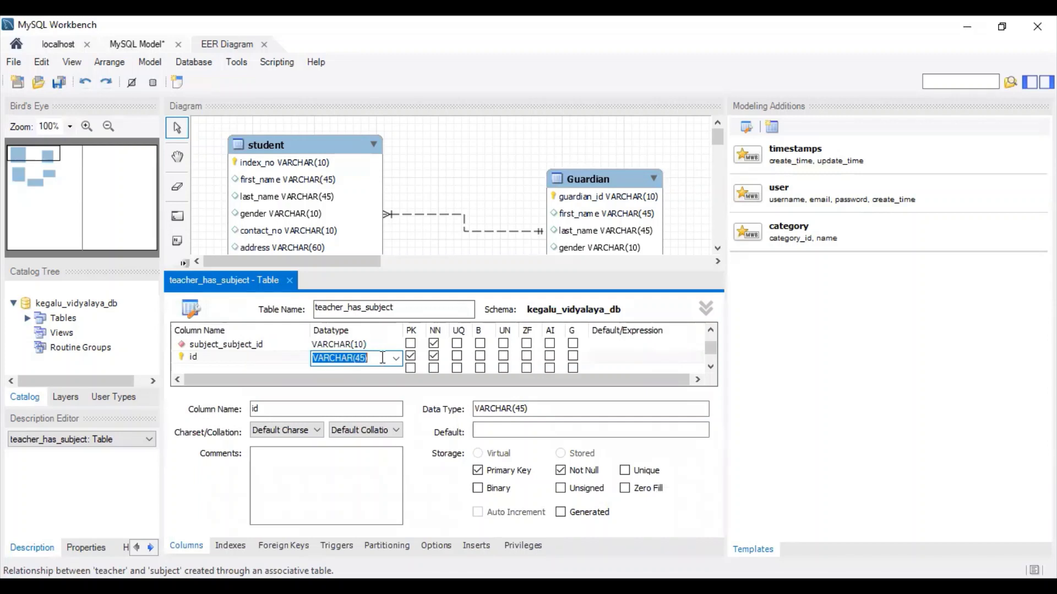
key(BackSpace)
text(INT)
click(286, 278)
click(288, 280)
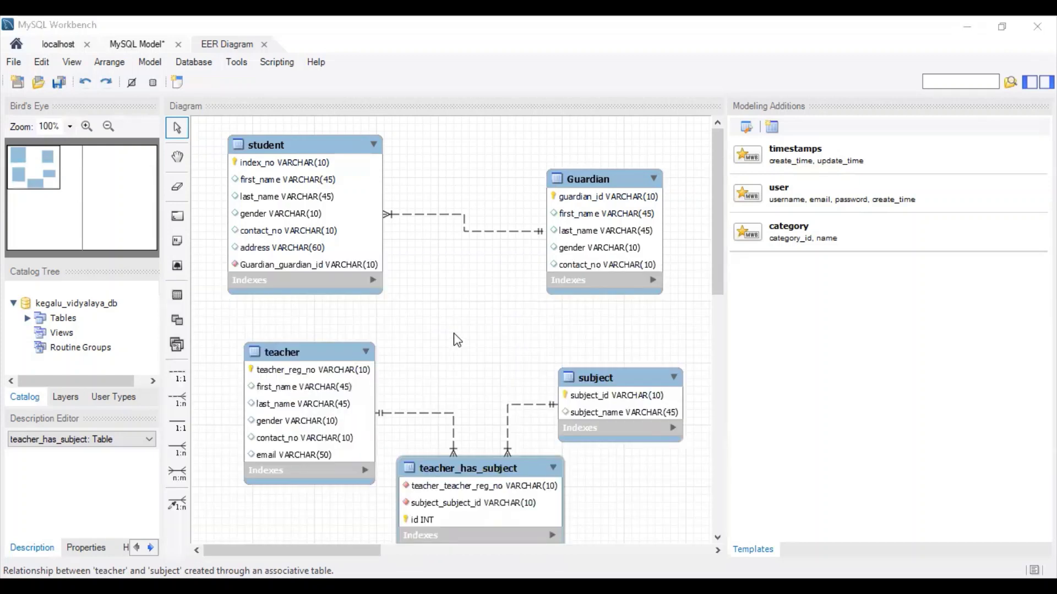
Check the diagram's tables and relationships against the Question Set 04 PDF and return to the EER diagram
click(718, 538)
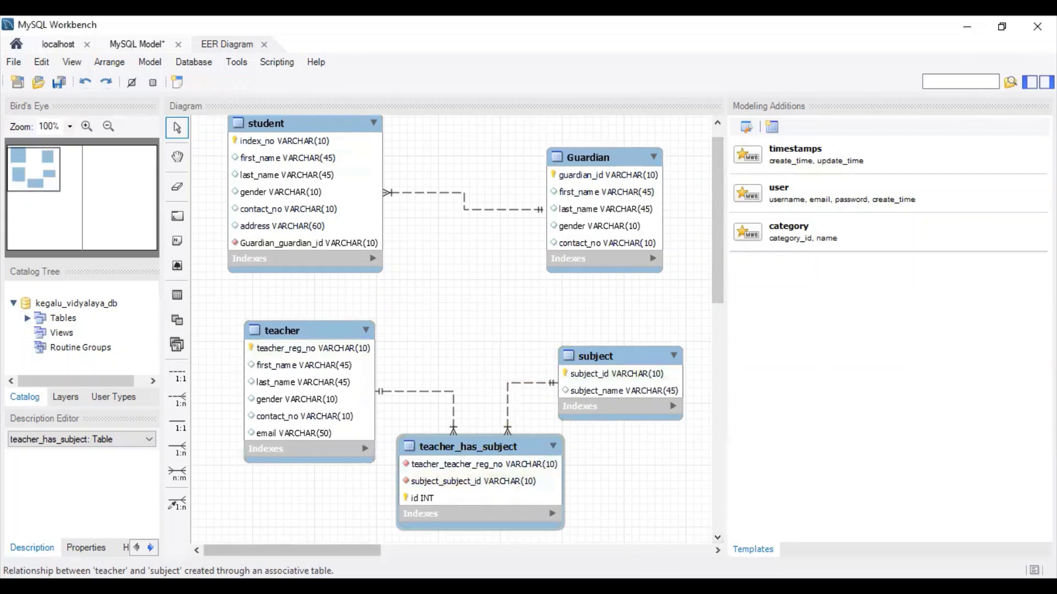
key(alt+Tab)
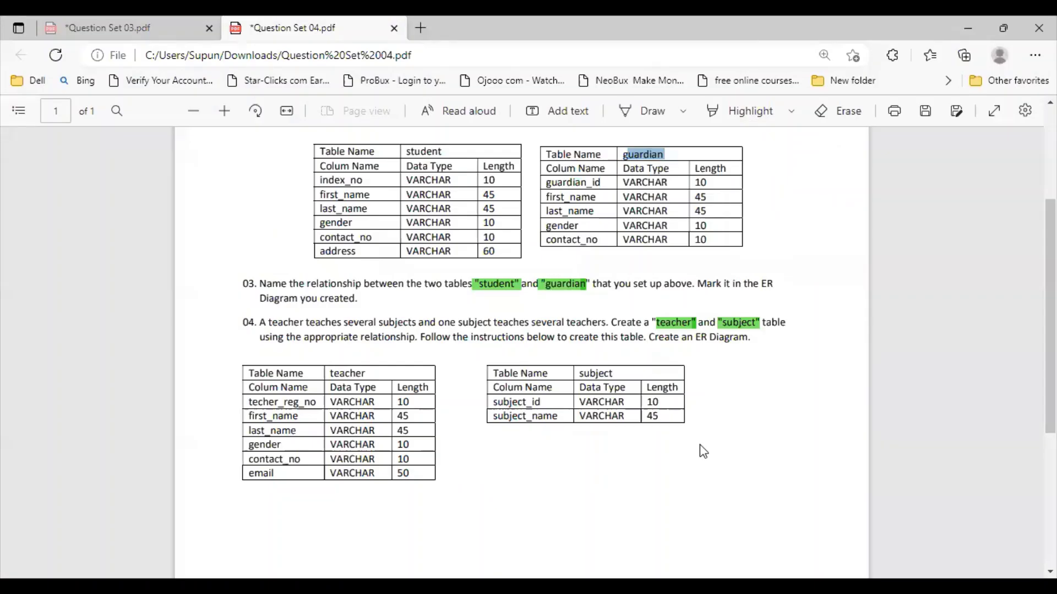
key(alt+Tab)
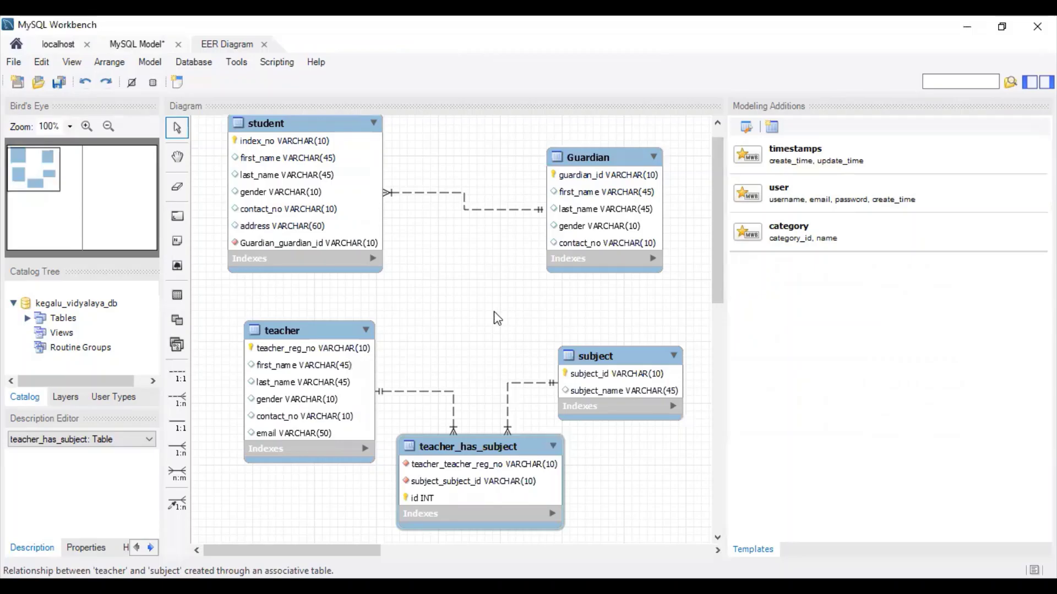